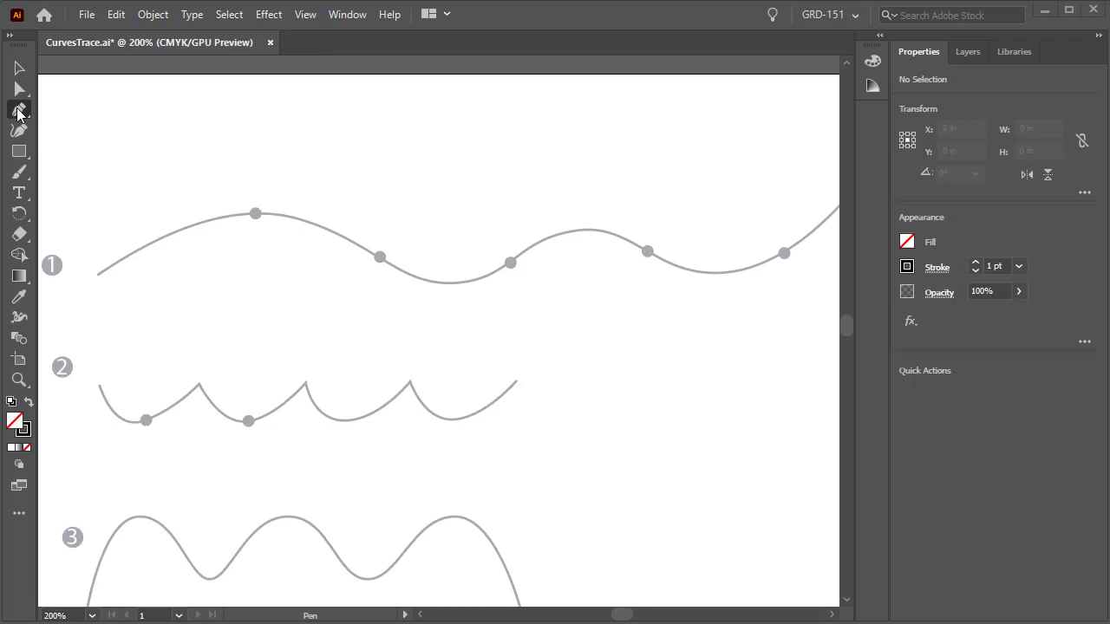
Start a Pen path at the left end of curve 1 and place a smooth anchor on the first dot to match the arch.
key(p)
click(98, 276)
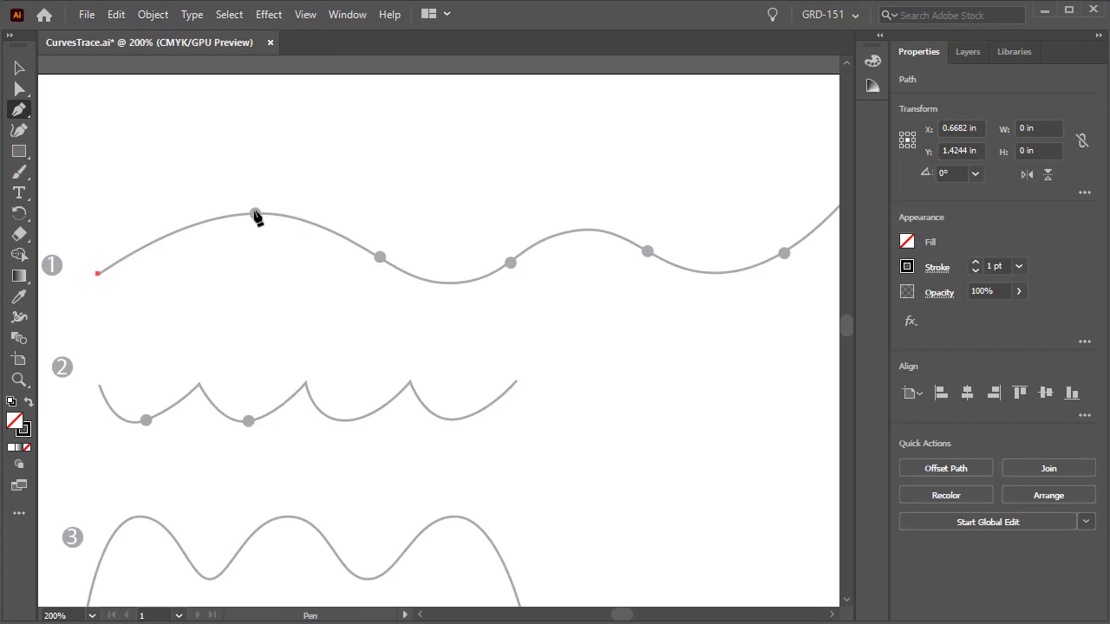
click(255, 214)
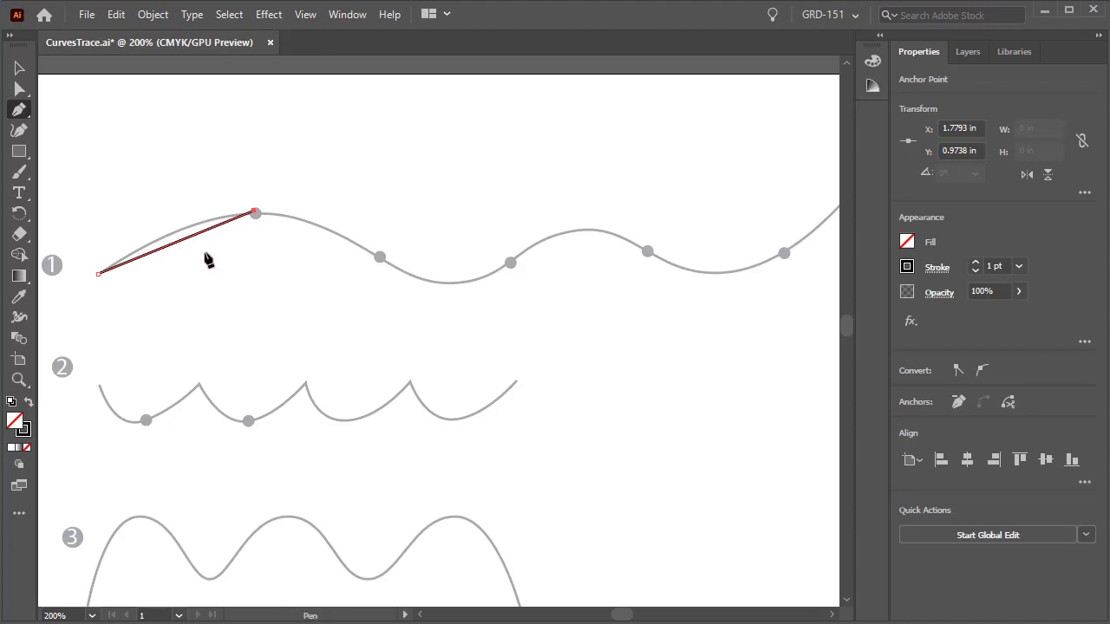
key(ctrl+z)
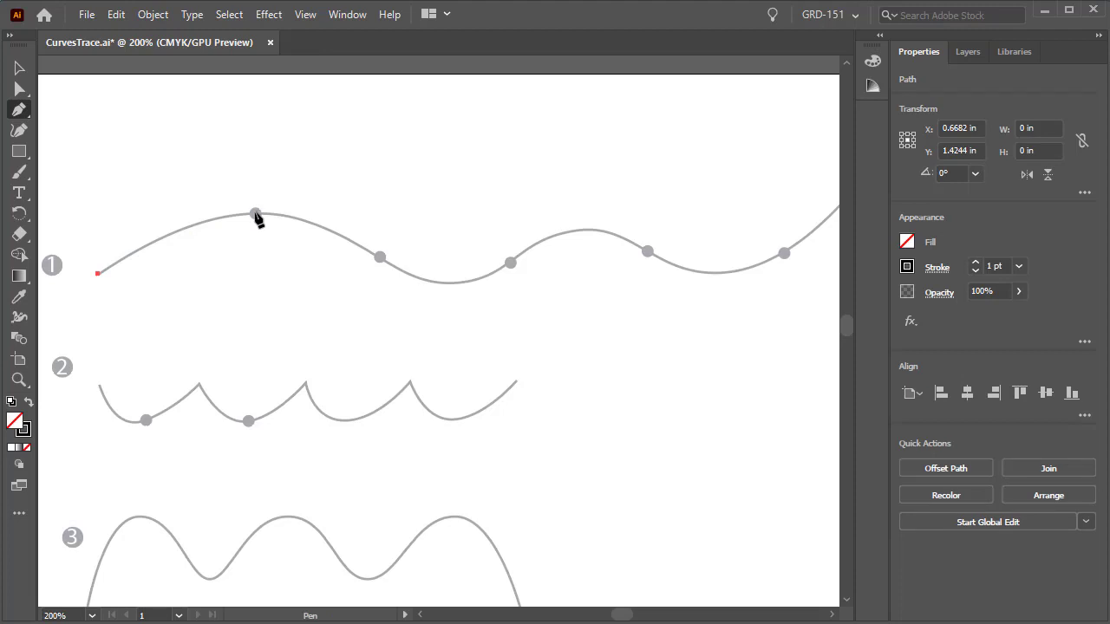
drag(255, 214, 311, 218)
mouse_move(311, 216)
mouse_down()
mouse_move(256, 219)
mouse_move(313, 217)
mouse_up()
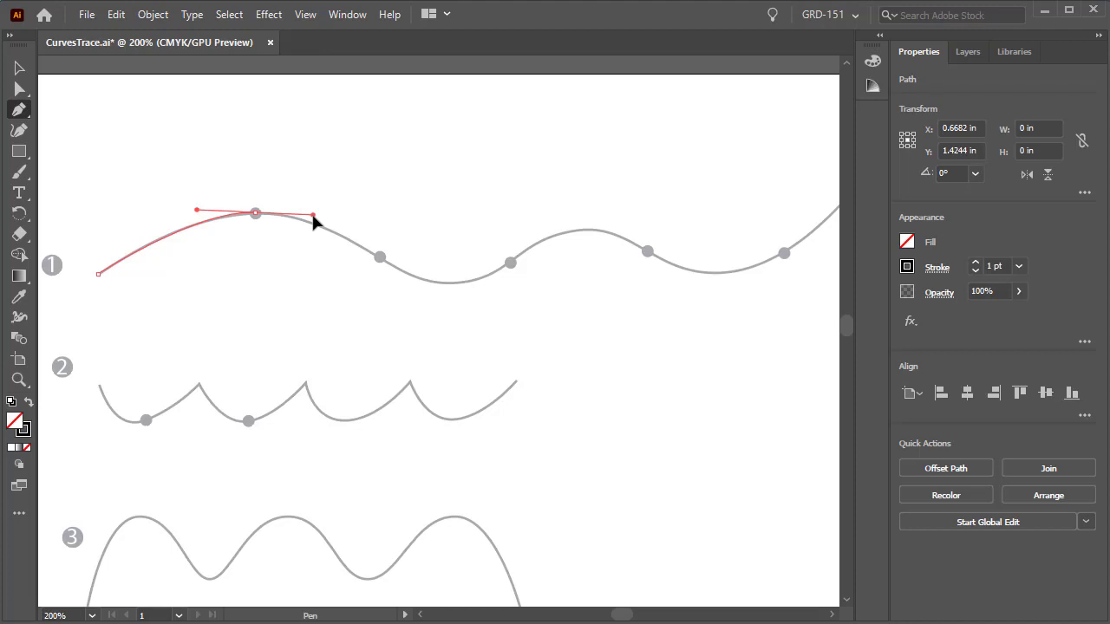
drag(313, 217, 314, 218)
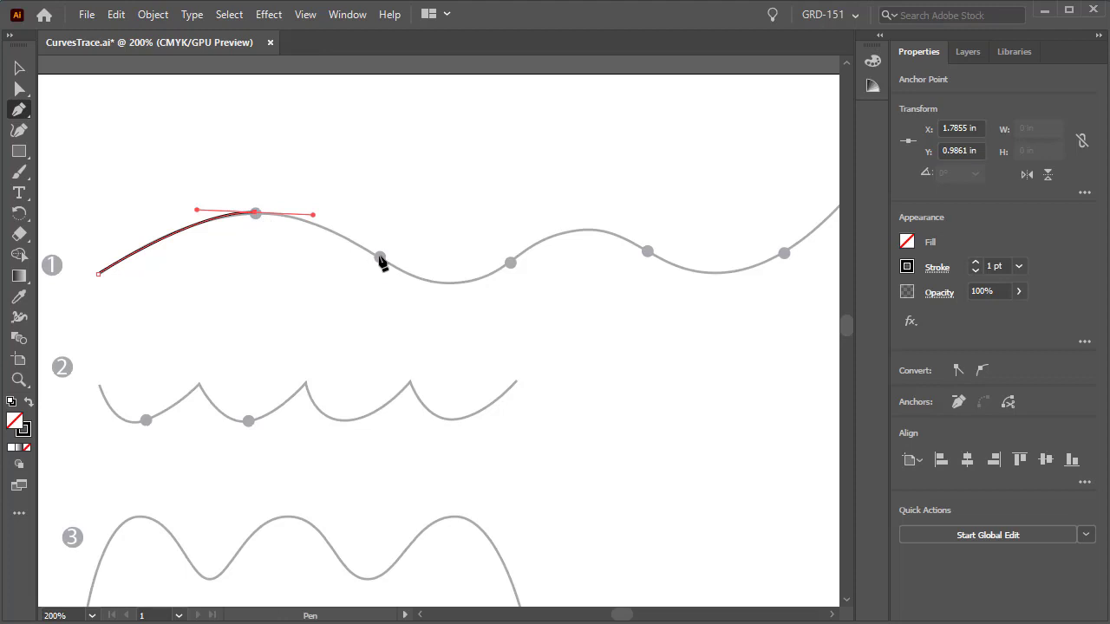
Continue the Pen path along curve 1 with smooth anchors on the second and third dots, shaping the first valley to the guide.
drag(380, 257, 403, 272)
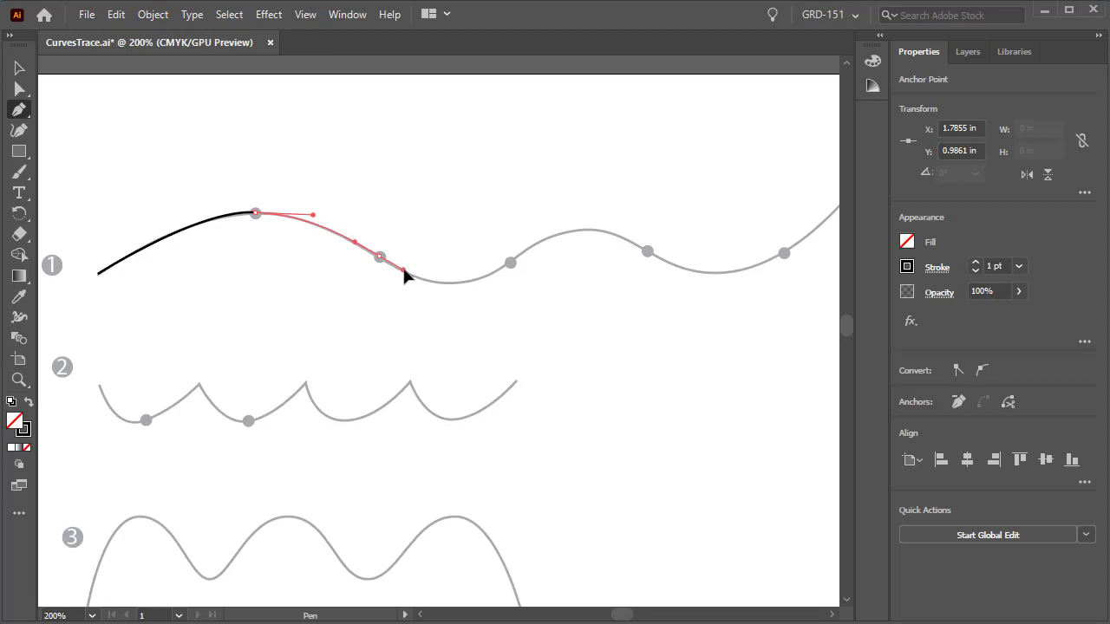
mouse_move(403, 269)
mouse_down()
mouse_move(420, 284)
mouse_move(413, 244)
mouse_move(395, 290)
mouse_move(416, 280)
mouse_move(404, 274)
mouse_up()
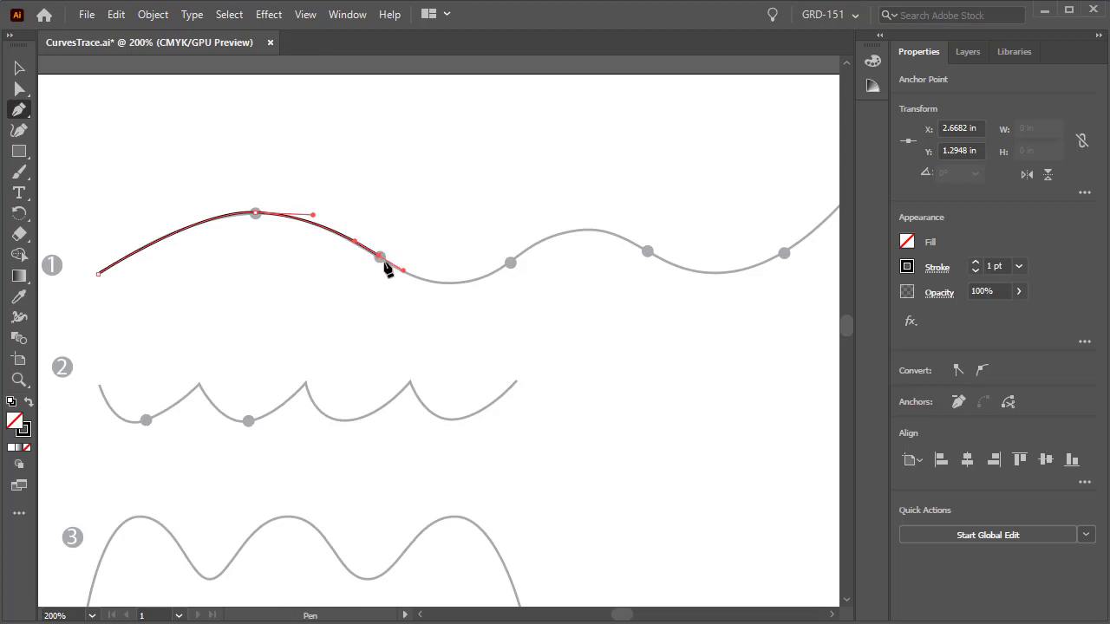
click(510, 263)
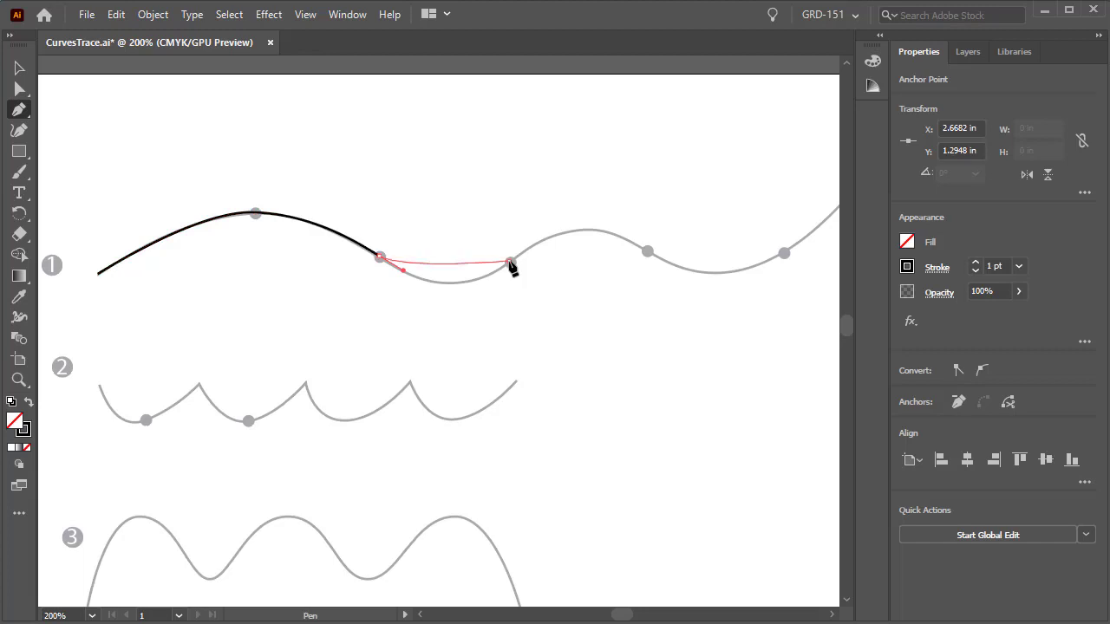
drag(511, 266, 569, 219)
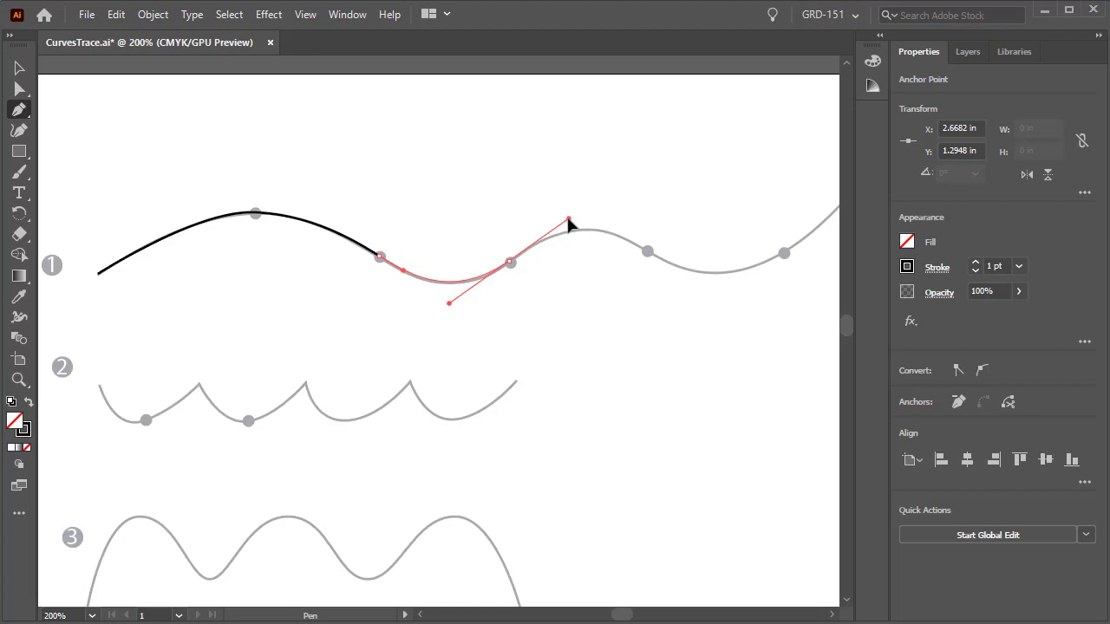
drag(568, 222, 568, 222)
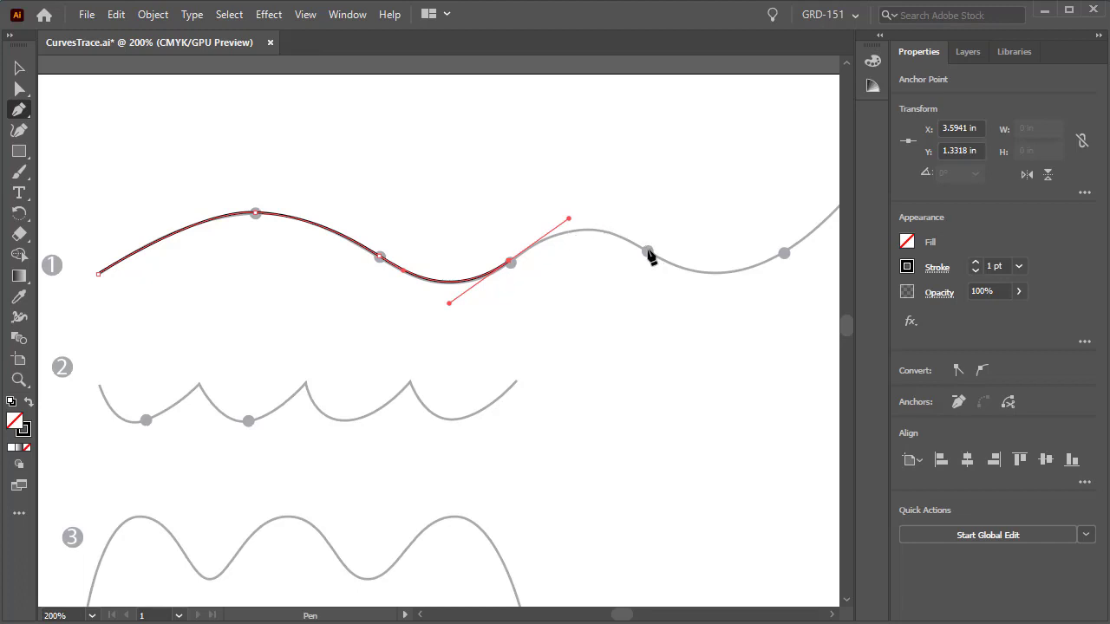
Add smooth anchors on the fourth and fifth dots of curve 1 and finish the path at the guide's right end.
drag(647, 252, 689, 274)
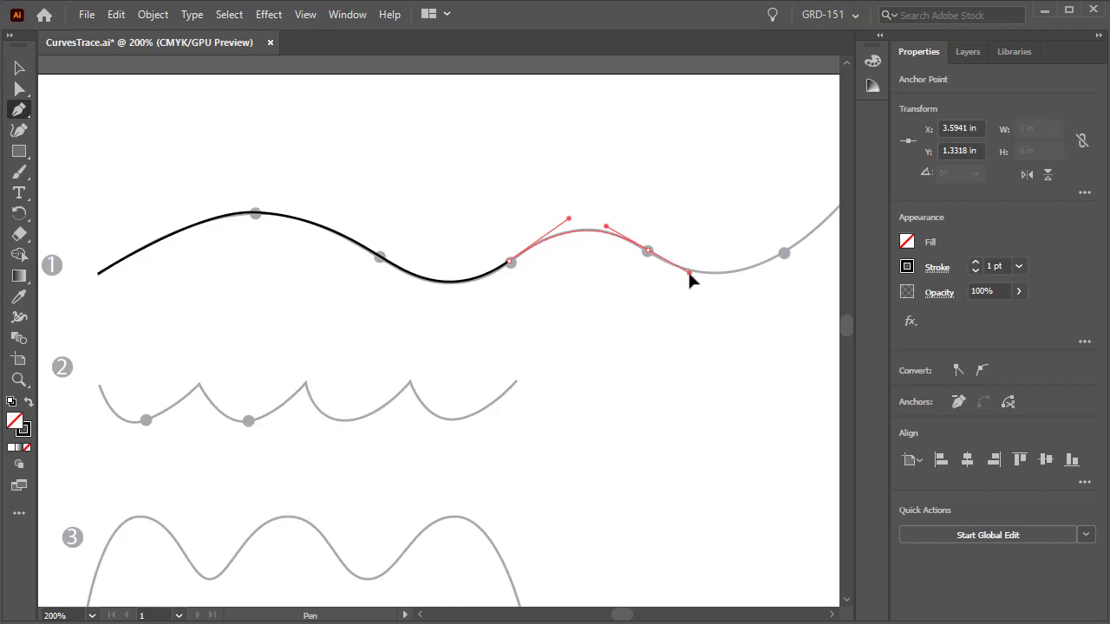
drag(687, 269, 688, 269)
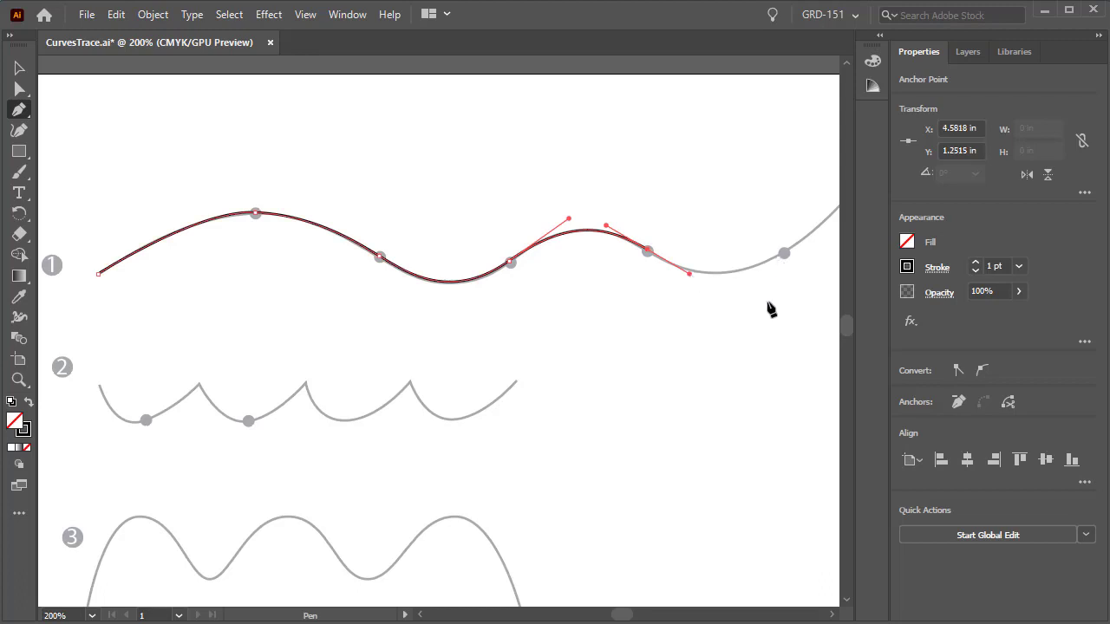
key(space)
drag(804, 287, 647, 301)
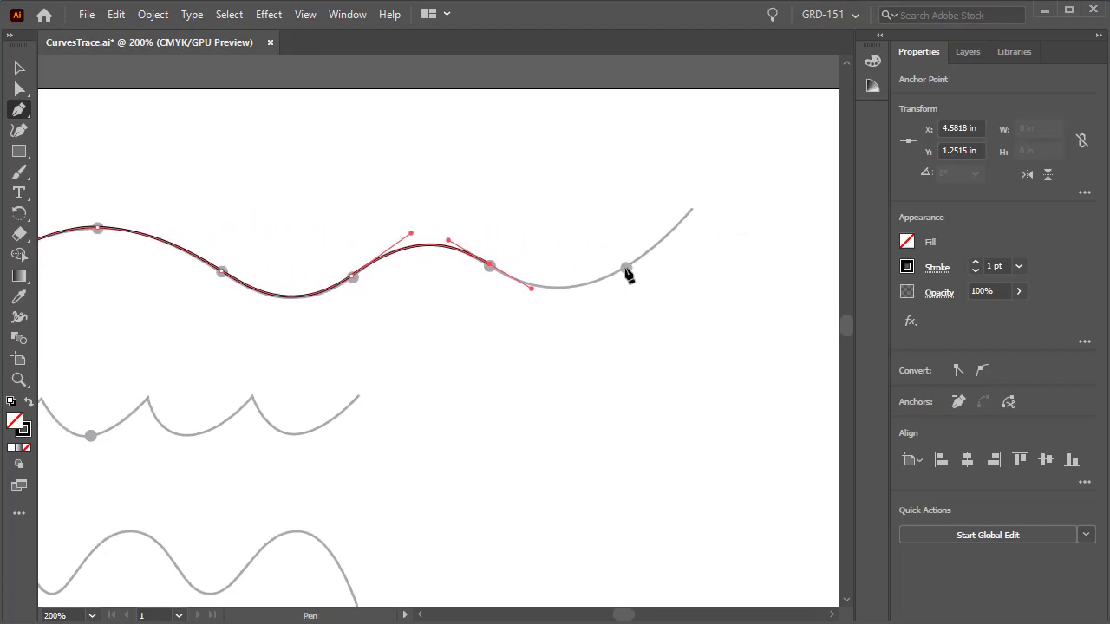
drag(626, 268, 679, 234)
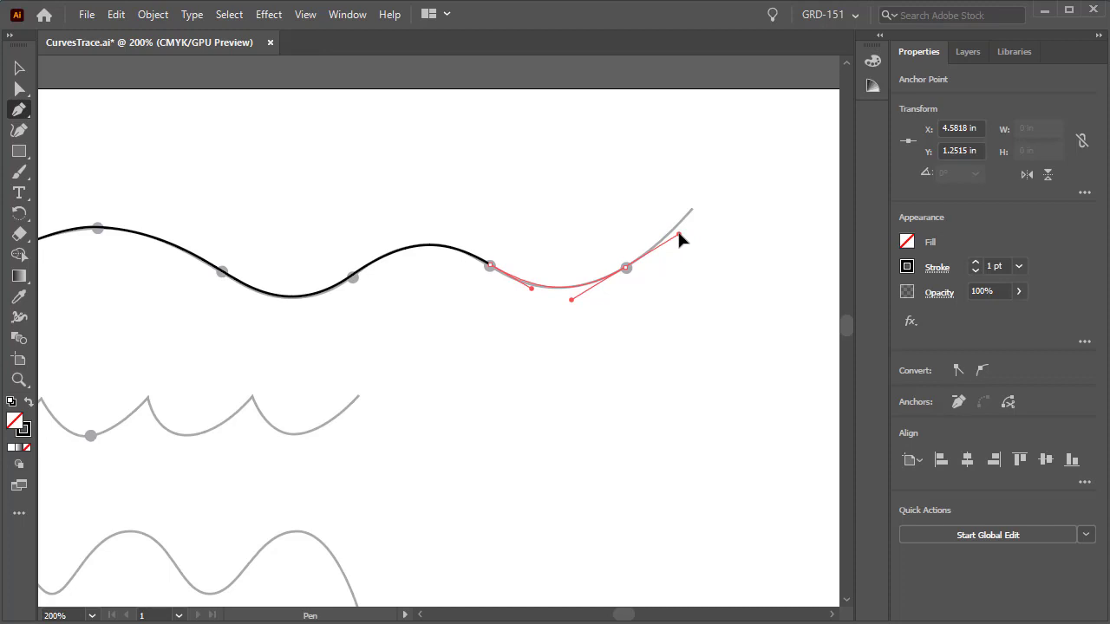
drag(679, 234, 679, 234)
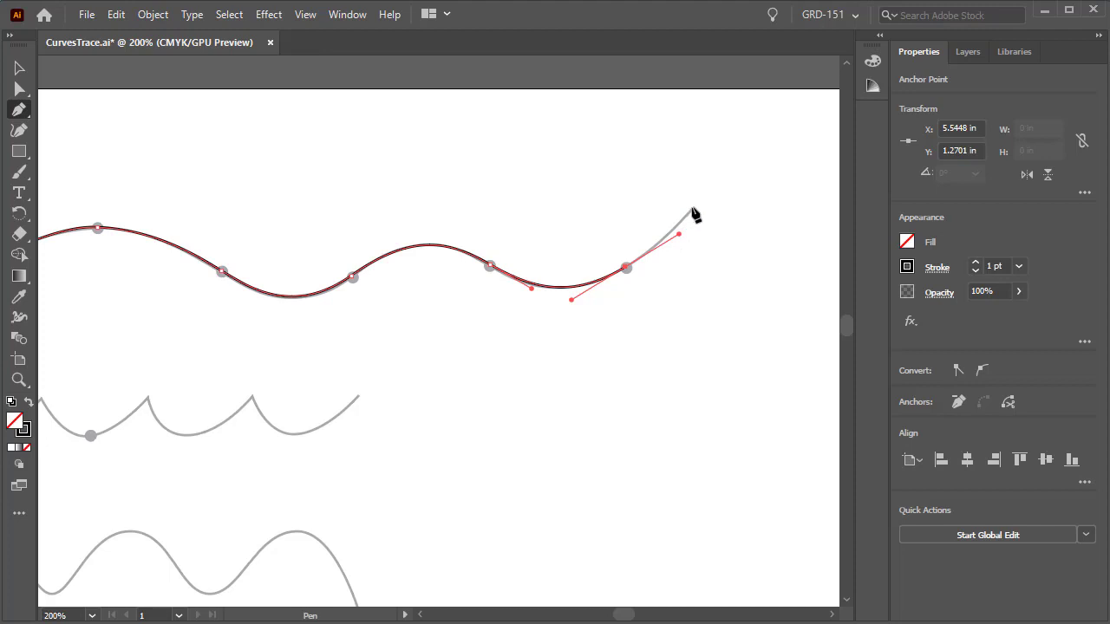
click(693, 211)
Move the anchor at curve 1's third dot to about X 3.61 in, Y 1.35 in with the Direct Selection tool.
drag(165, 275, 390, 313)
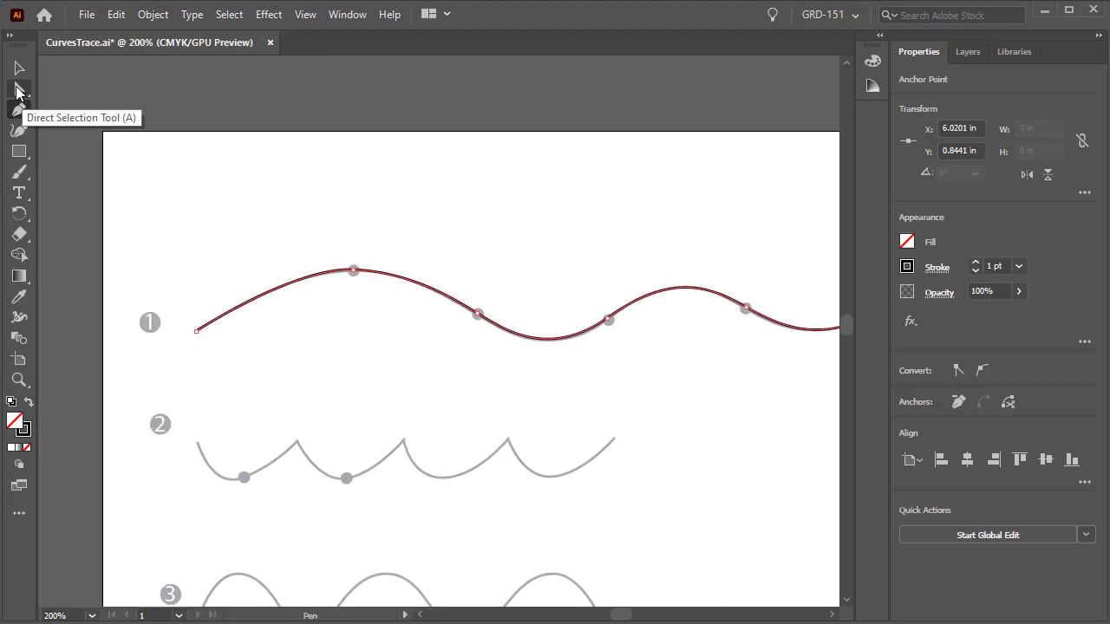
click(18, 90)
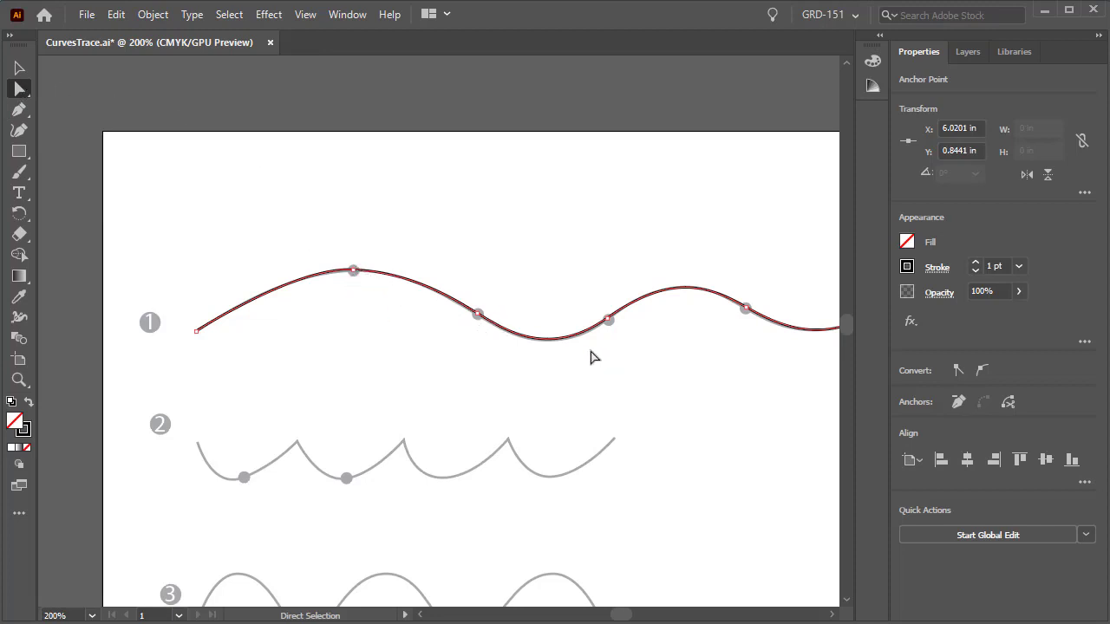
key(space)
drag(636, 330, 512, 361)
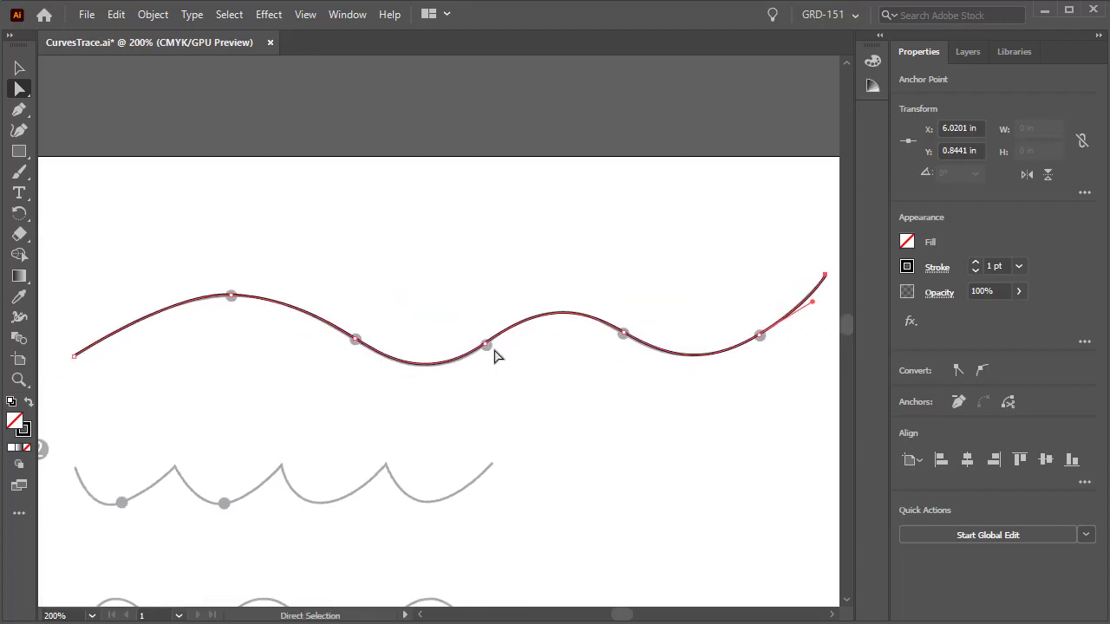
key(z)
click(487, 348)
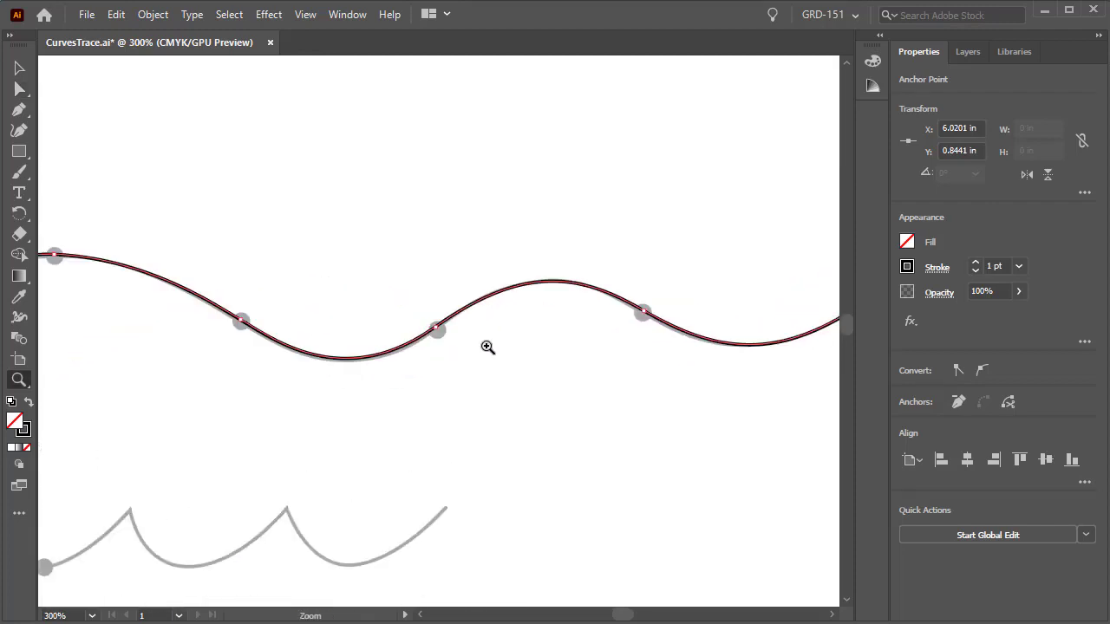
click(434, 325)
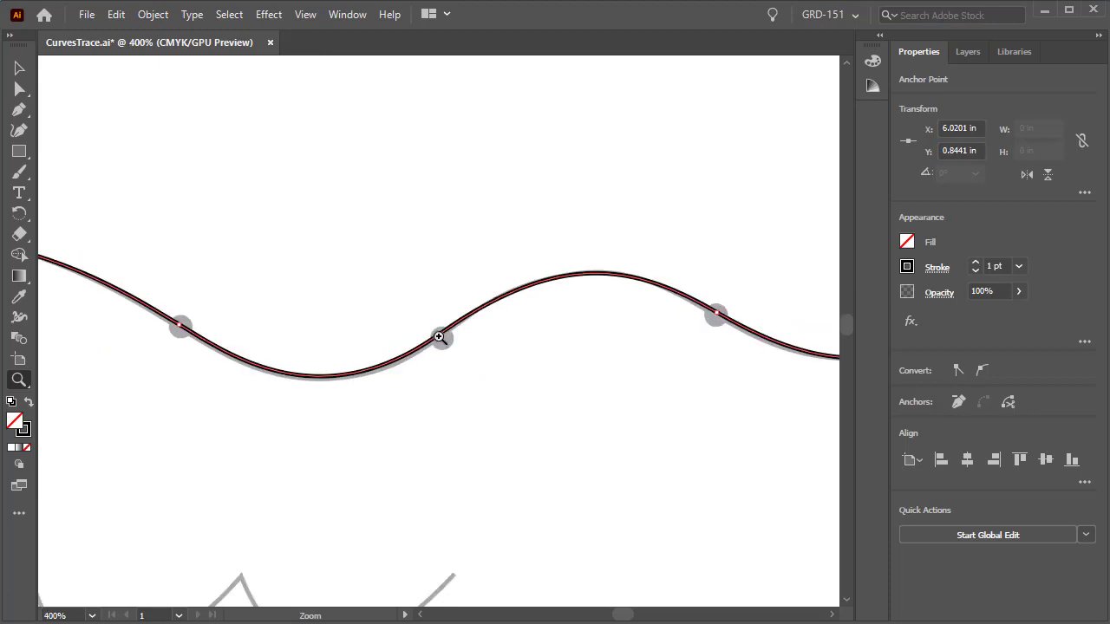
click(440, 337)
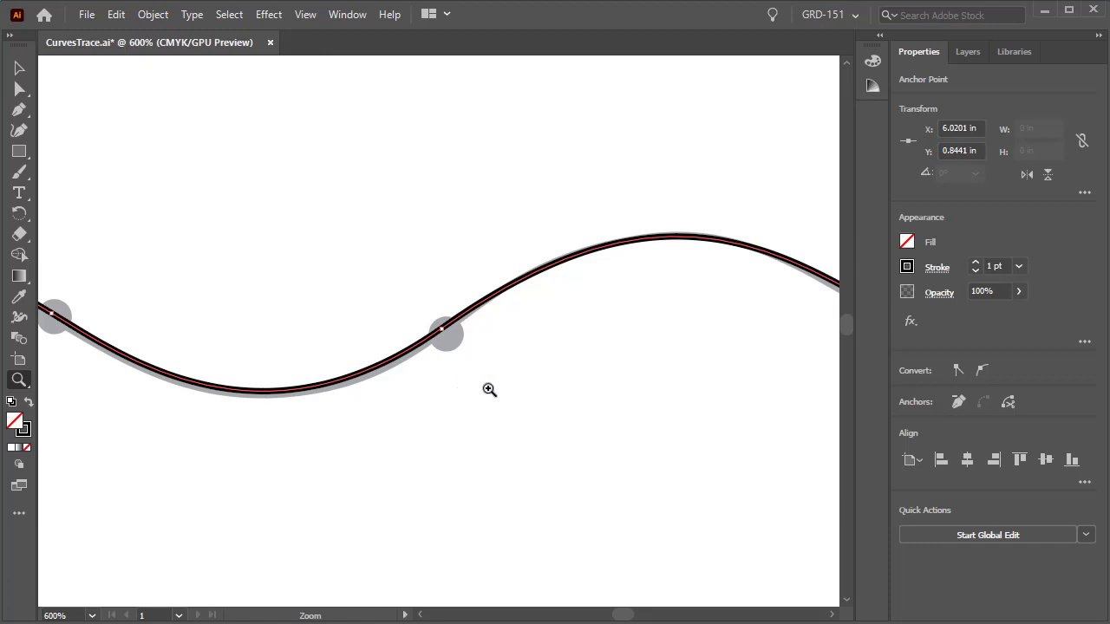
key(ctrl+minus)
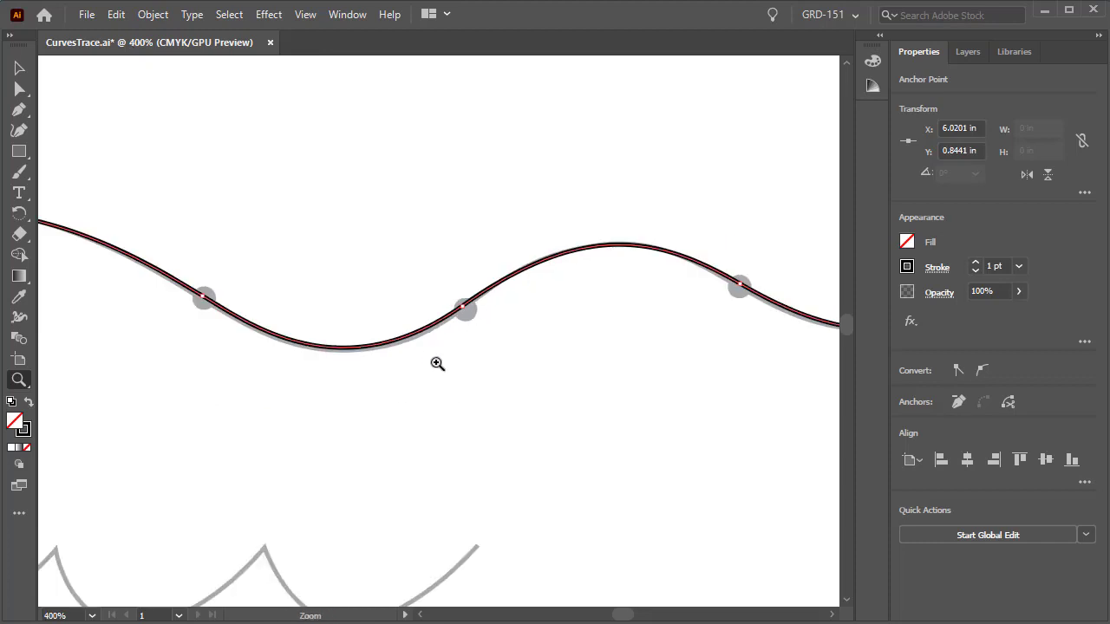
key(a)
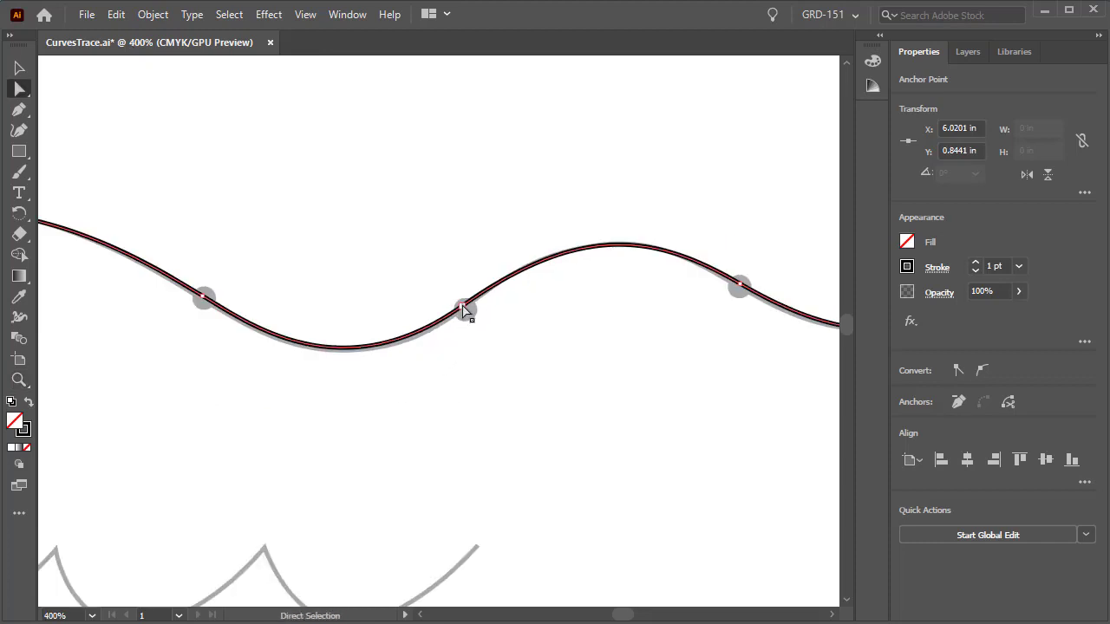
click(464, 309)
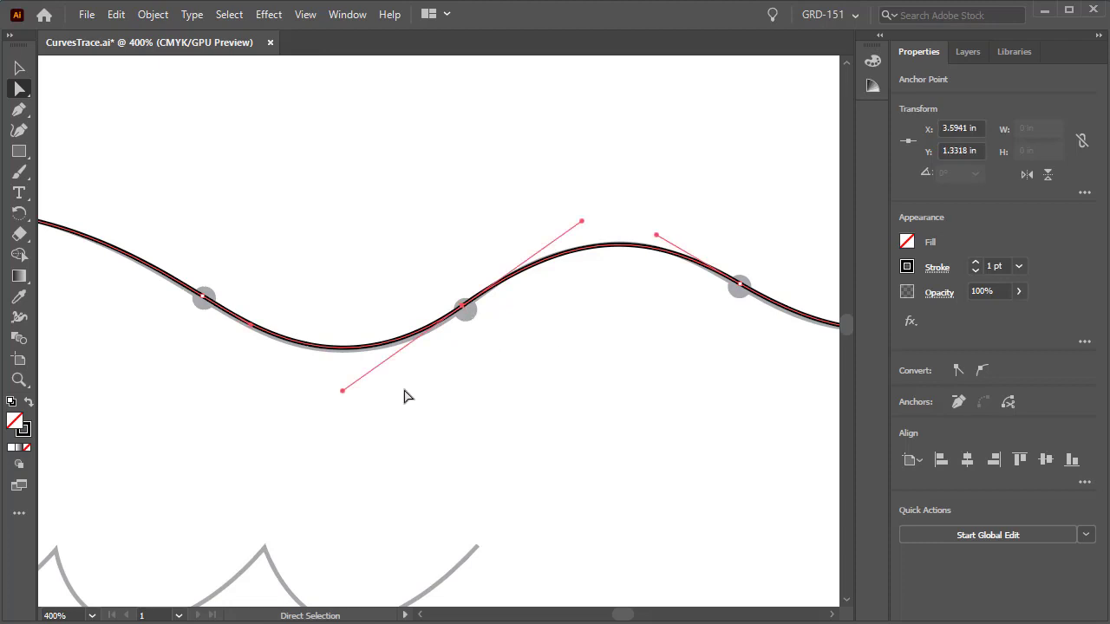
mouse_move(464, 309)
mouse_down()
mouse_move(540, 402)
mouse_move(497, 382)
mouse_move(465, 314)
mouse_up()
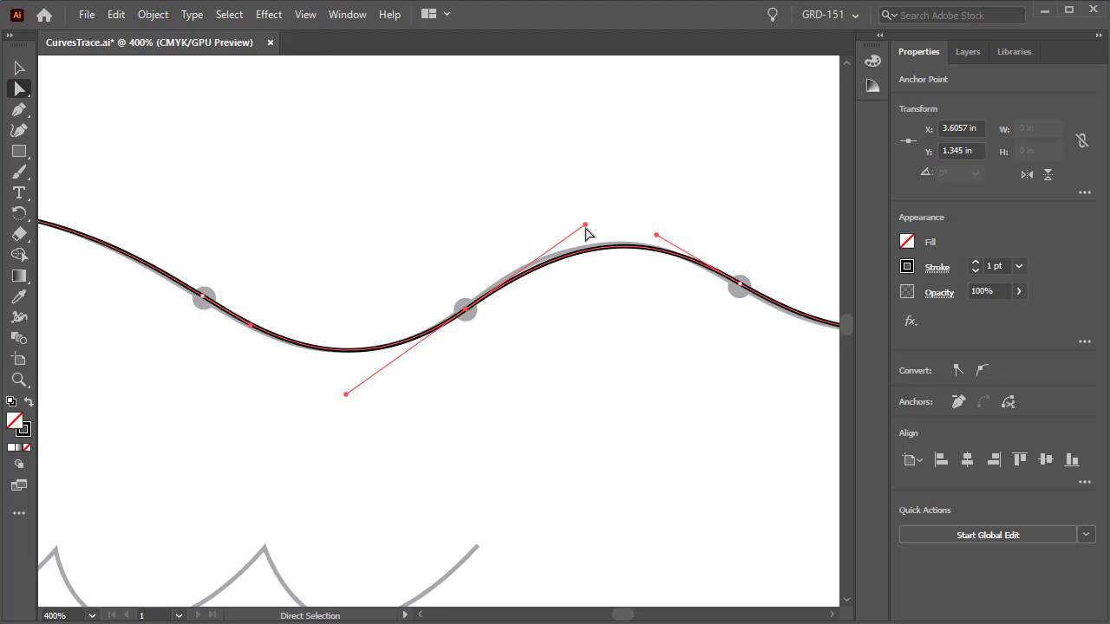
Refine the third-dot anchor's direction handles to fit the guide curve and nudge the anchor to about X 3.60 in, Y 1.33 in.
drag(584, 224, 564, 224)
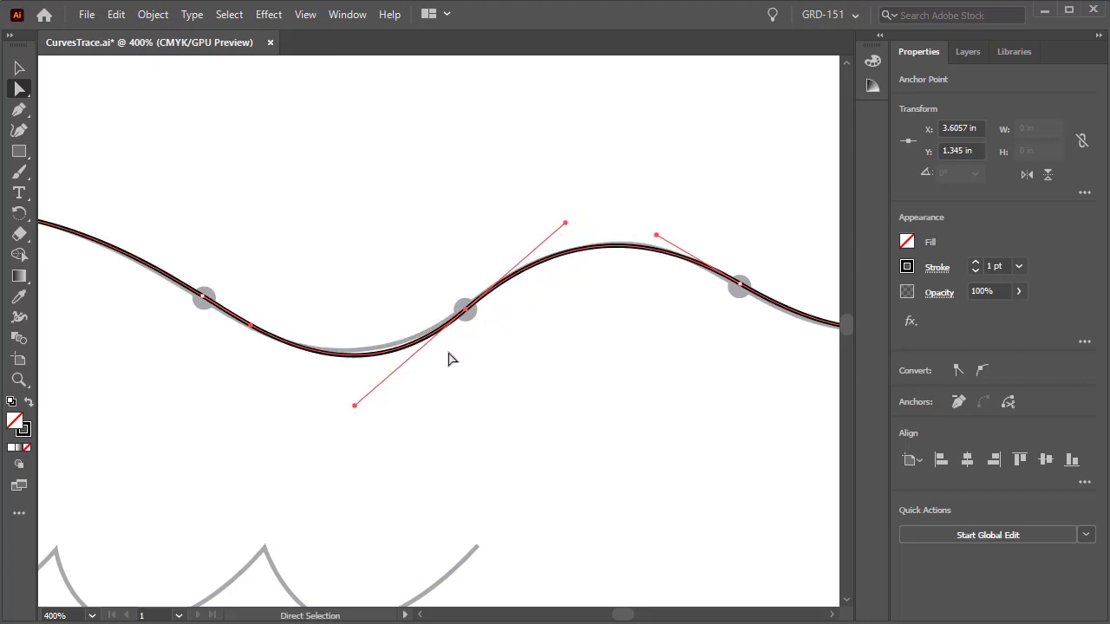
mouse_move(355, 405)
mouse_down()
mouse_move(454, 321)
mouse_move(421, 363)
mouse_move(176, 564)
mouse_move(374, 388)
mouse_move(369, 401)
mouse_up()
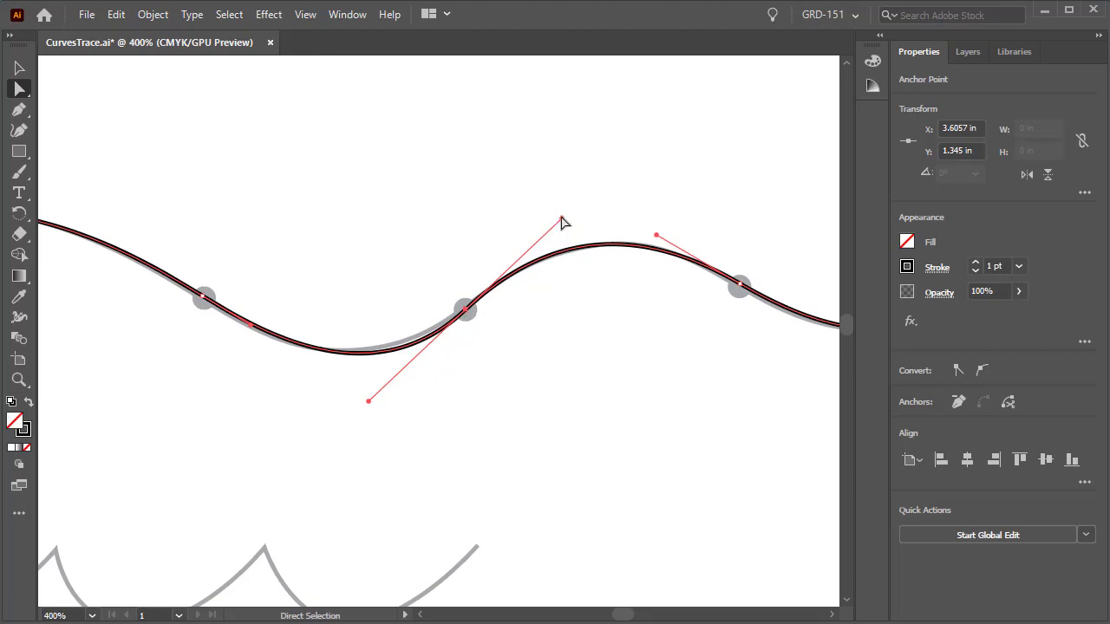
drag(368, 401, 346, 394)
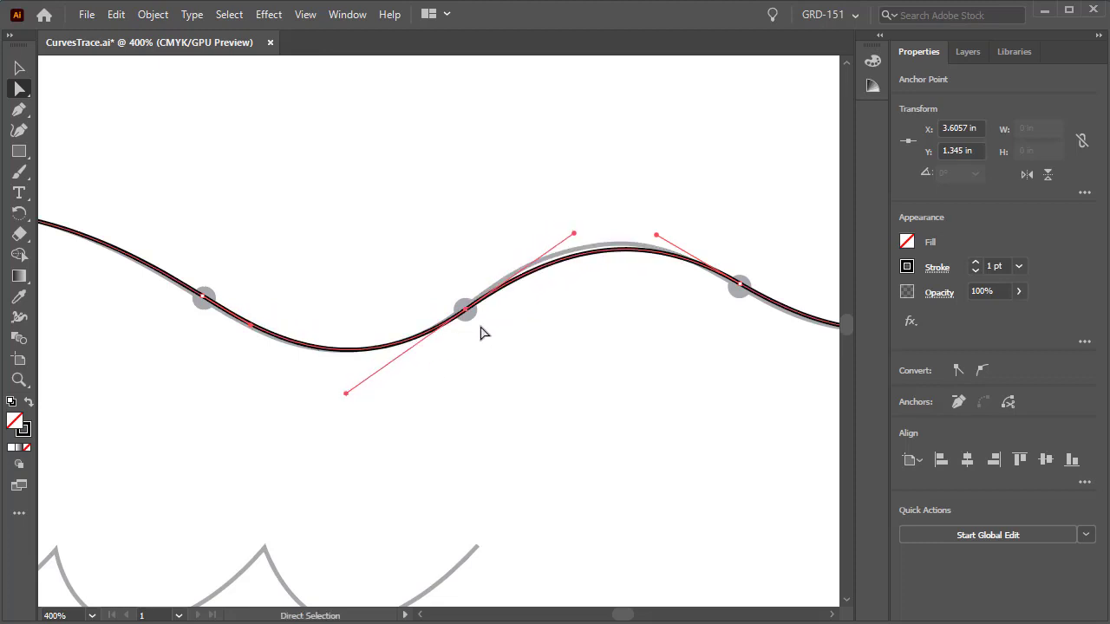
click(549, 240)
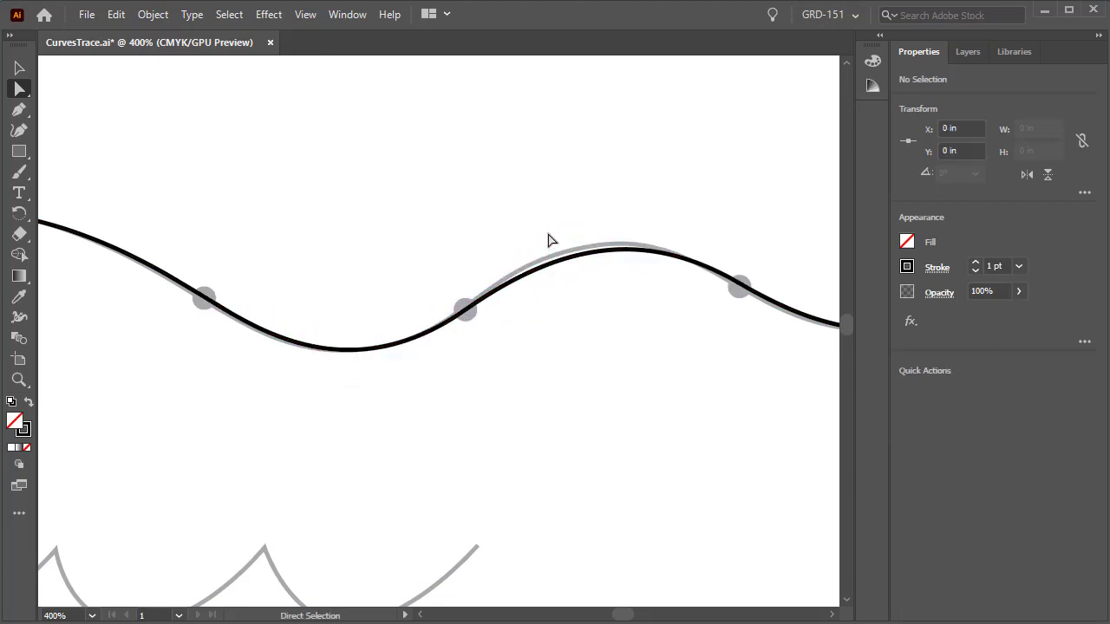
click(468, 312)
drag(573, 235, 572, 225)
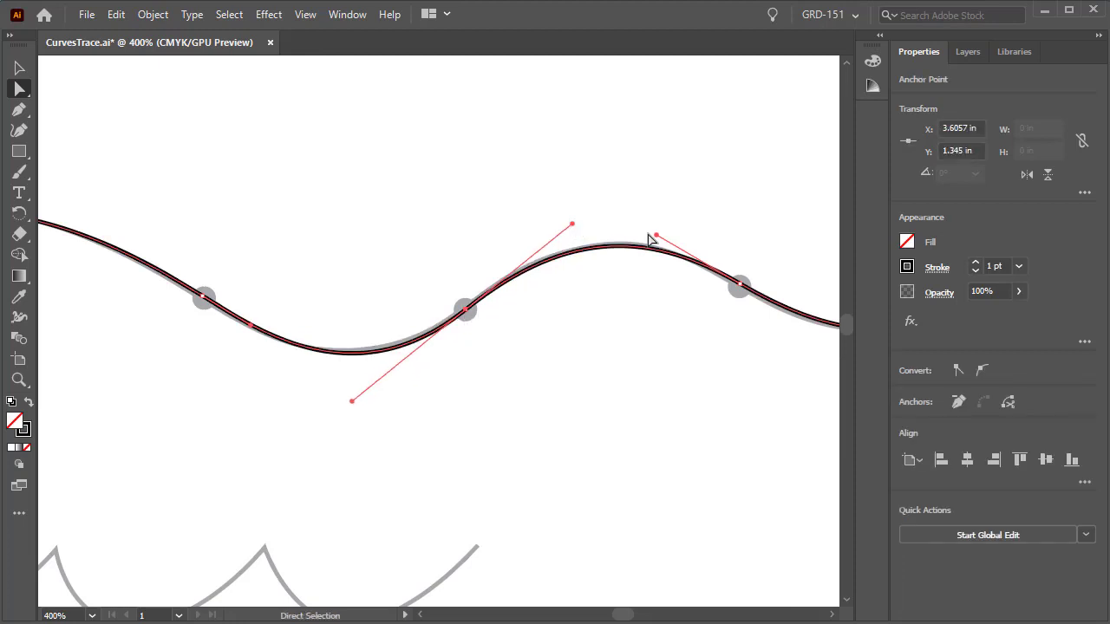
drag(464, 312, 464, 308)
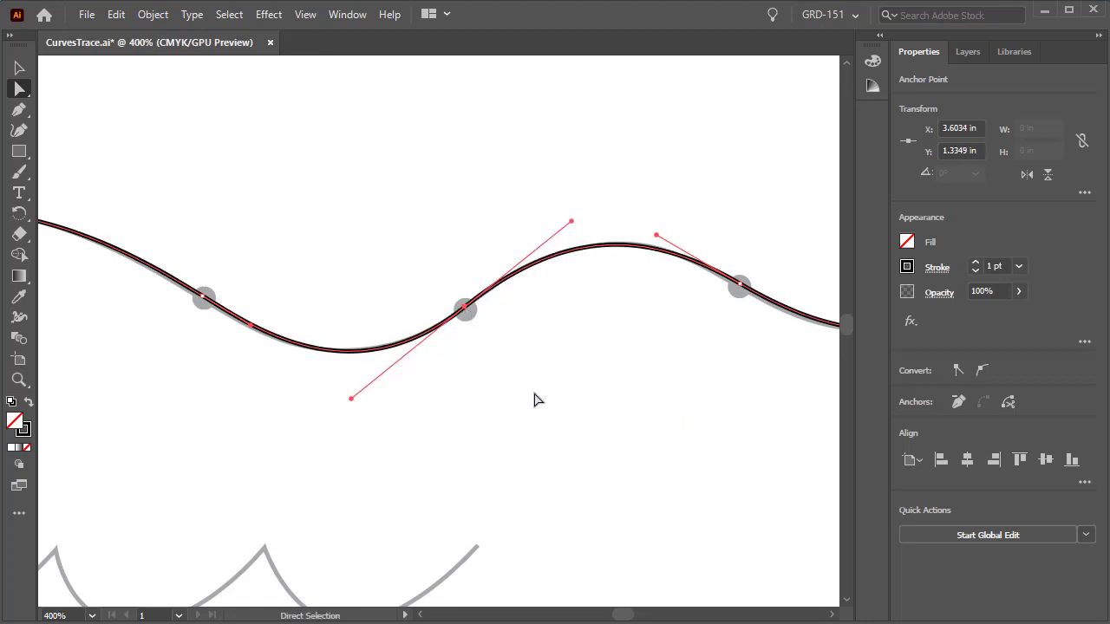
click(536, 397)
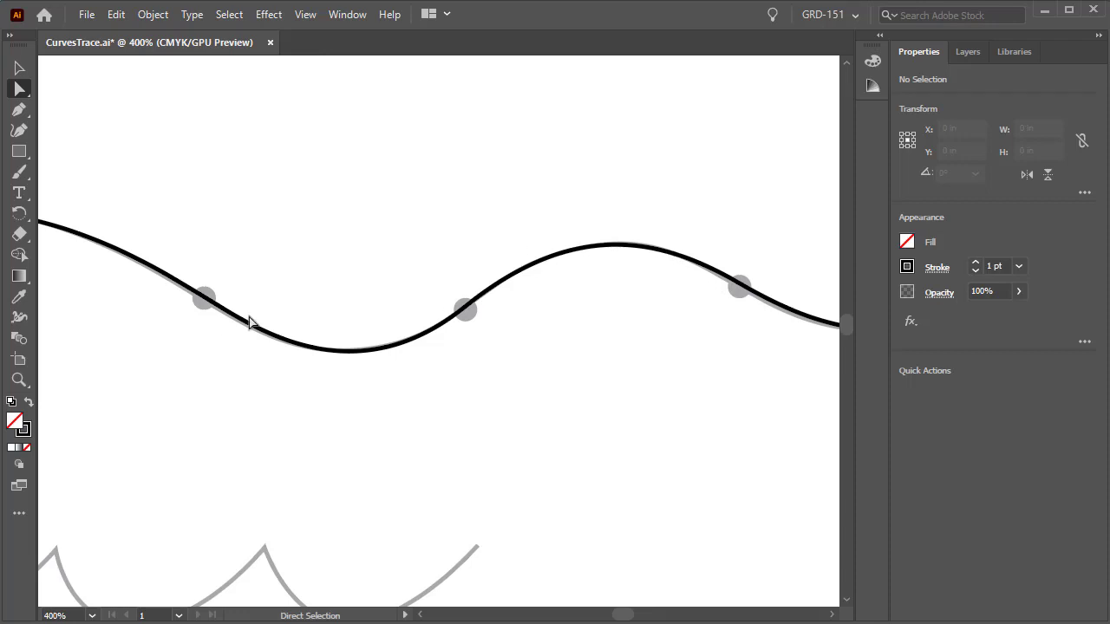
Move the anchor at curve 1's fourth dot to about X 4.58 in, Y 1.26 in and adjust its left direction handle to fit the guide.
drag(743, 399, 446, 411)
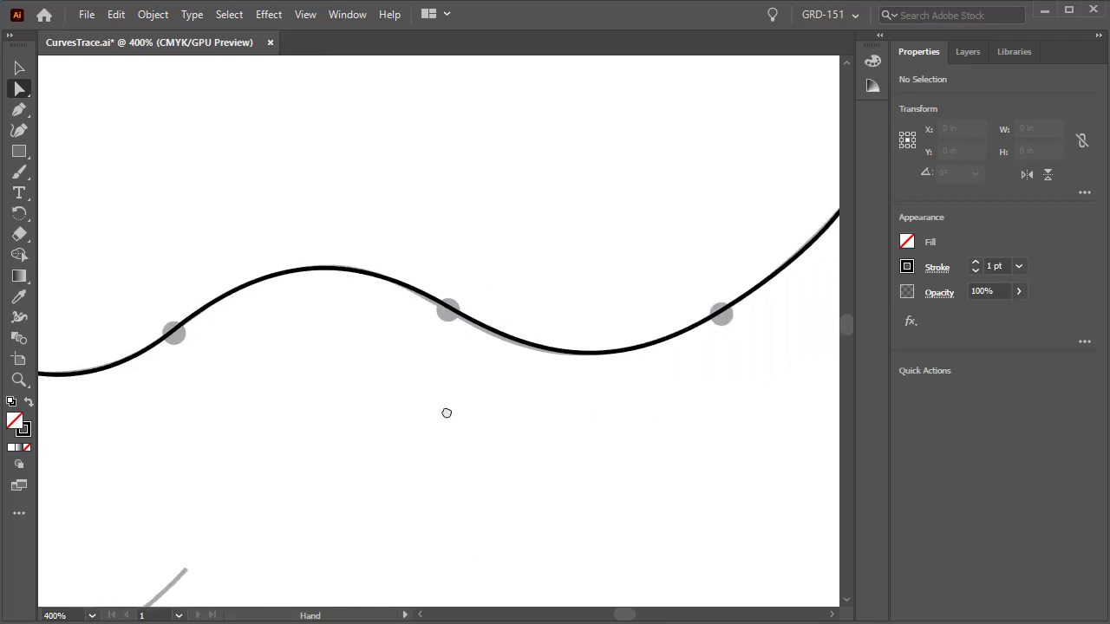
click(523, 345)
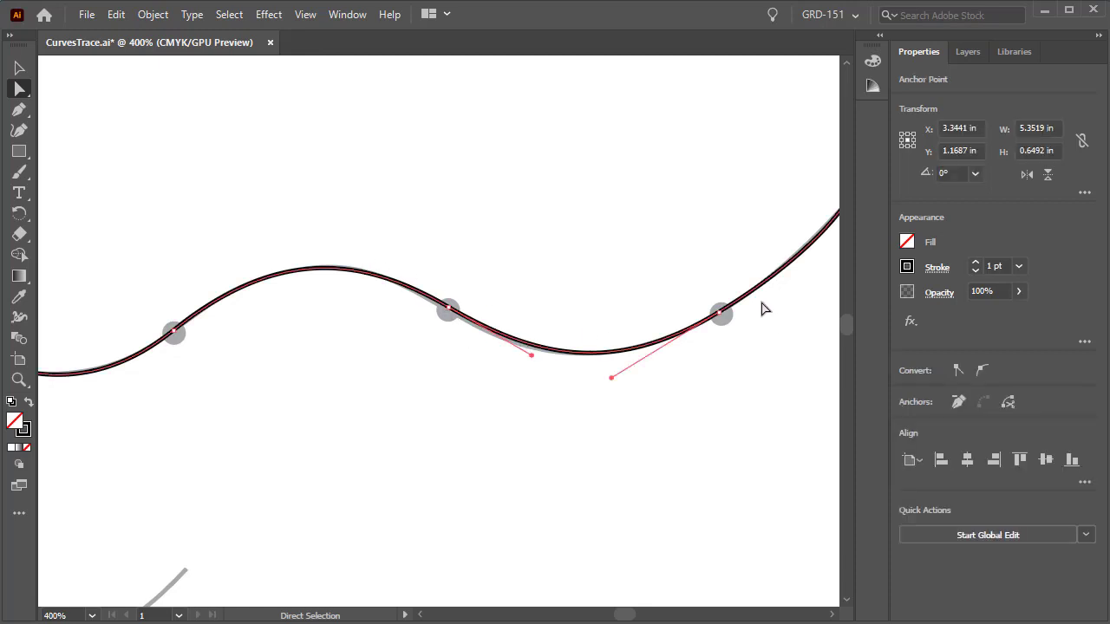
click(448, 311)
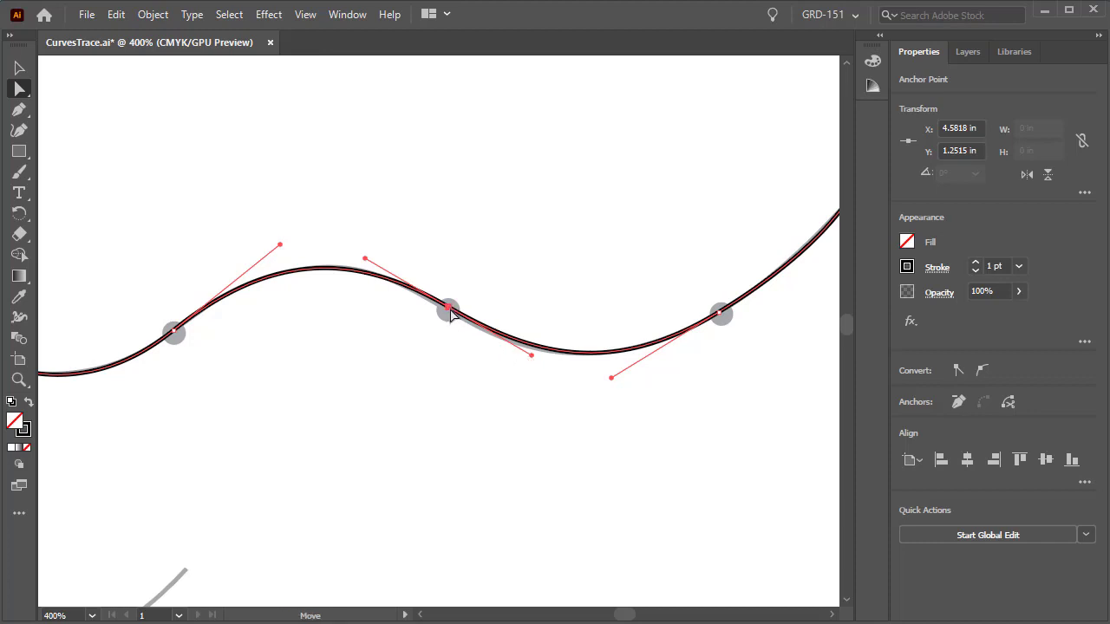
drag(448, 309, 442, 312)
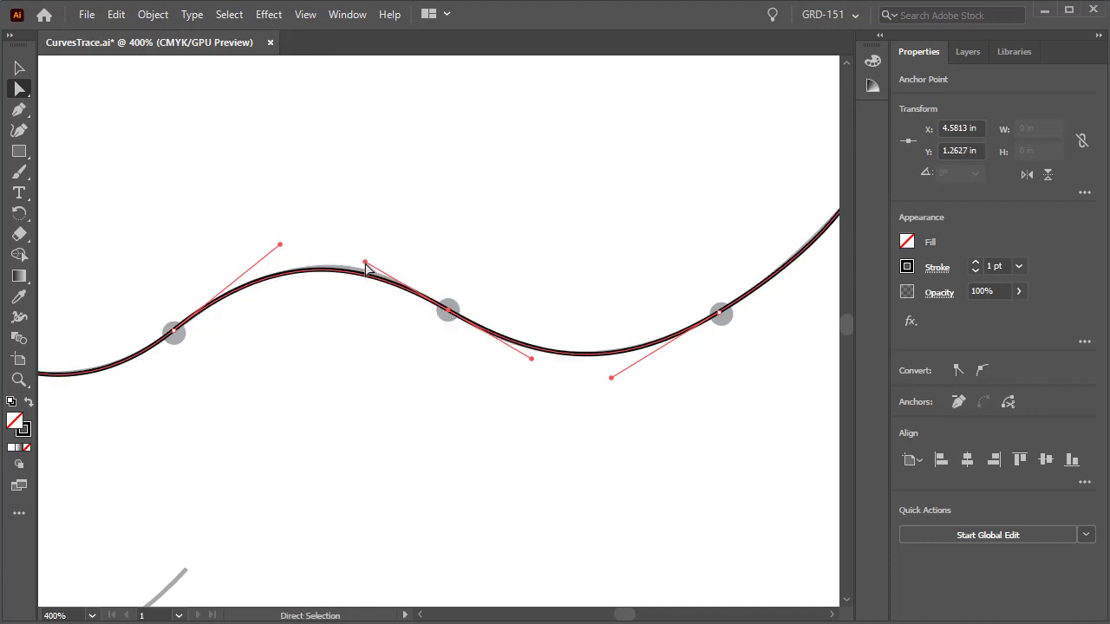
drag(364, 263, 357, 254)
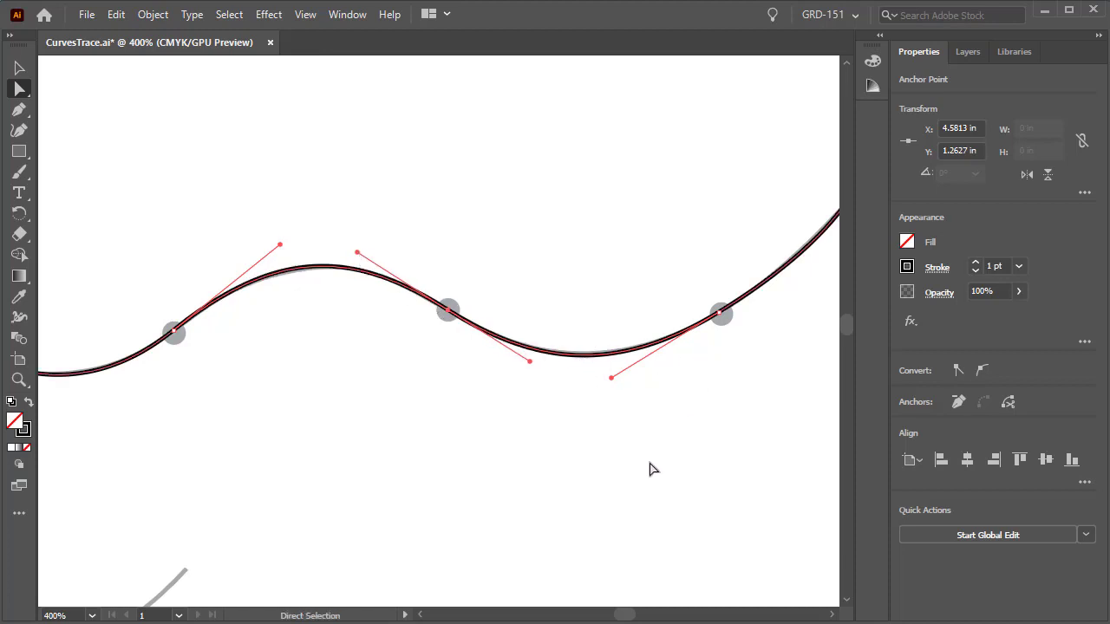
scroll(609, 468, down, 1)
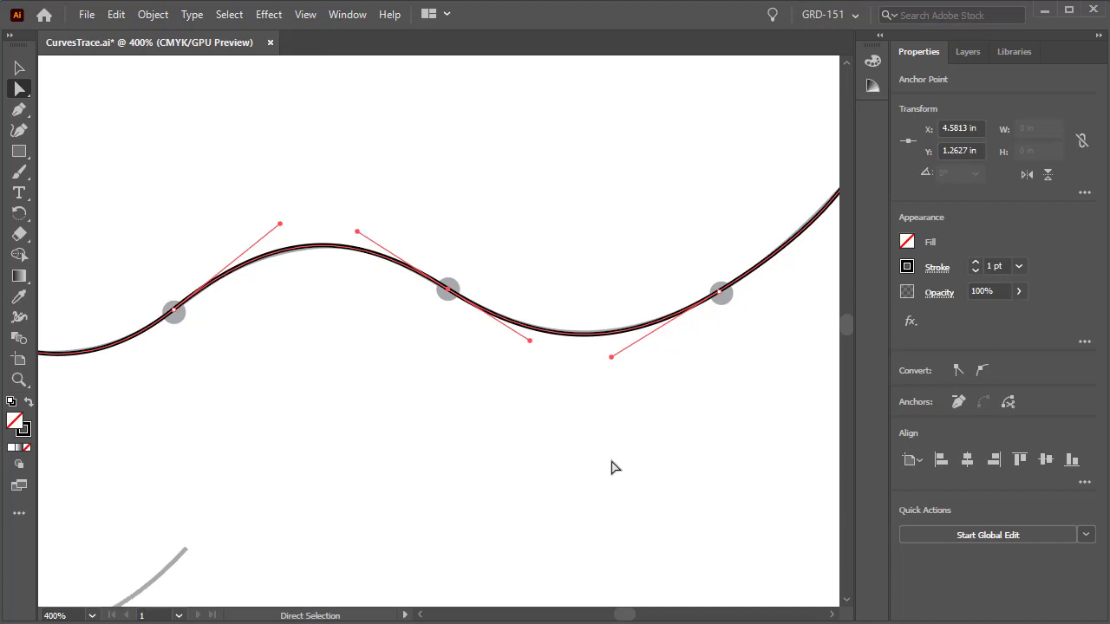
Start a Pen path at curve 2's left end, adding smooth anchors on the first dot and the first peak to follow the guide.
key(ctrl)
key(ctrl+0)
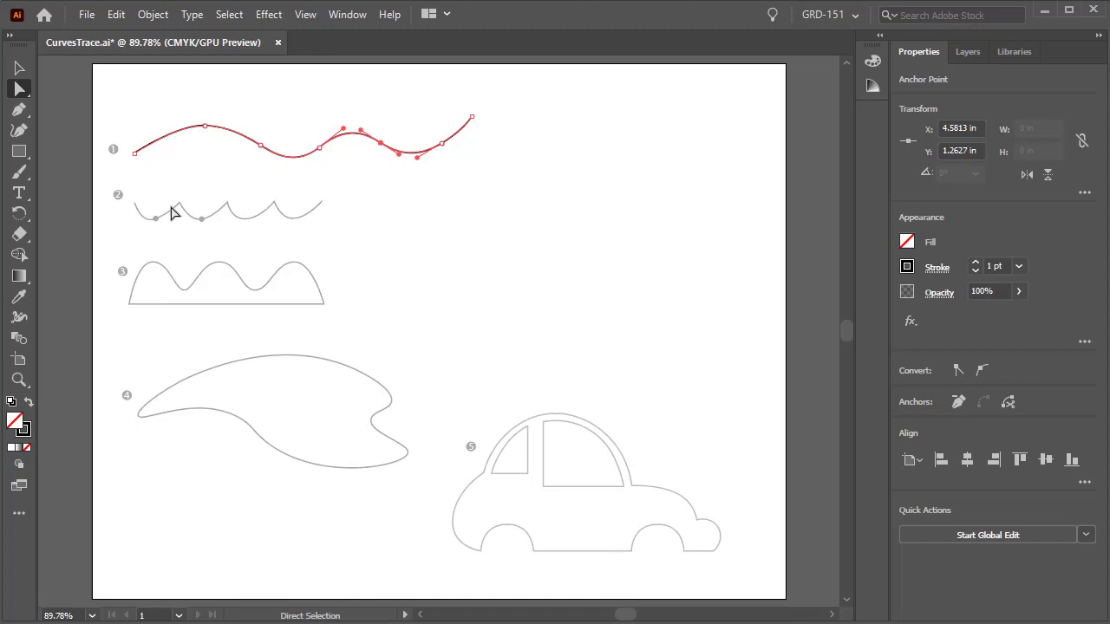
key(z)
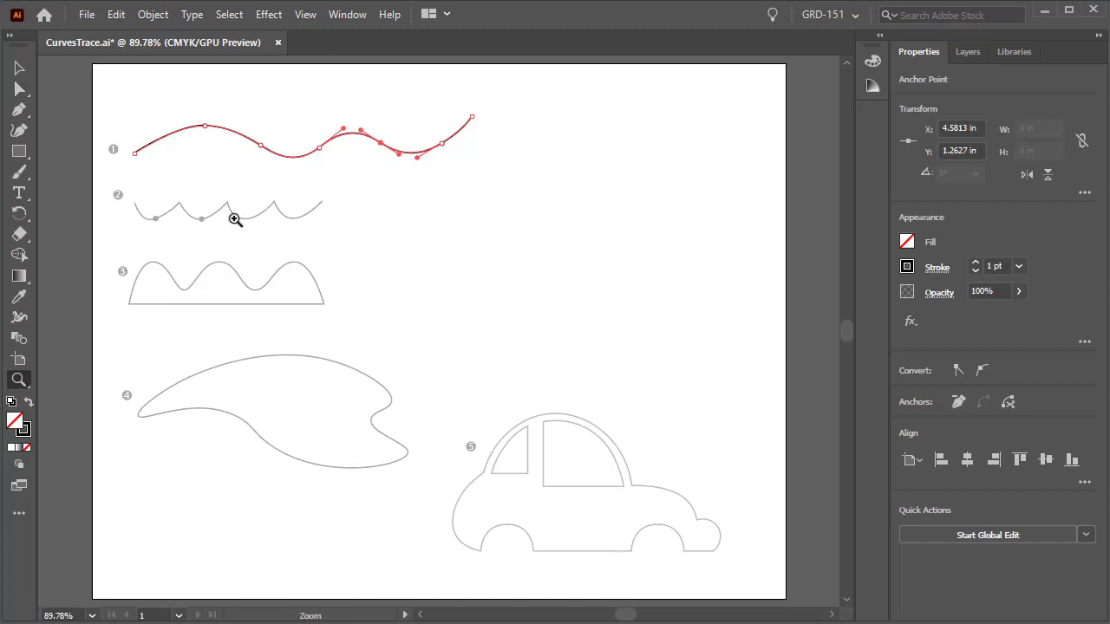
click(143, 205)
click(483, 338)
click(449, 343)
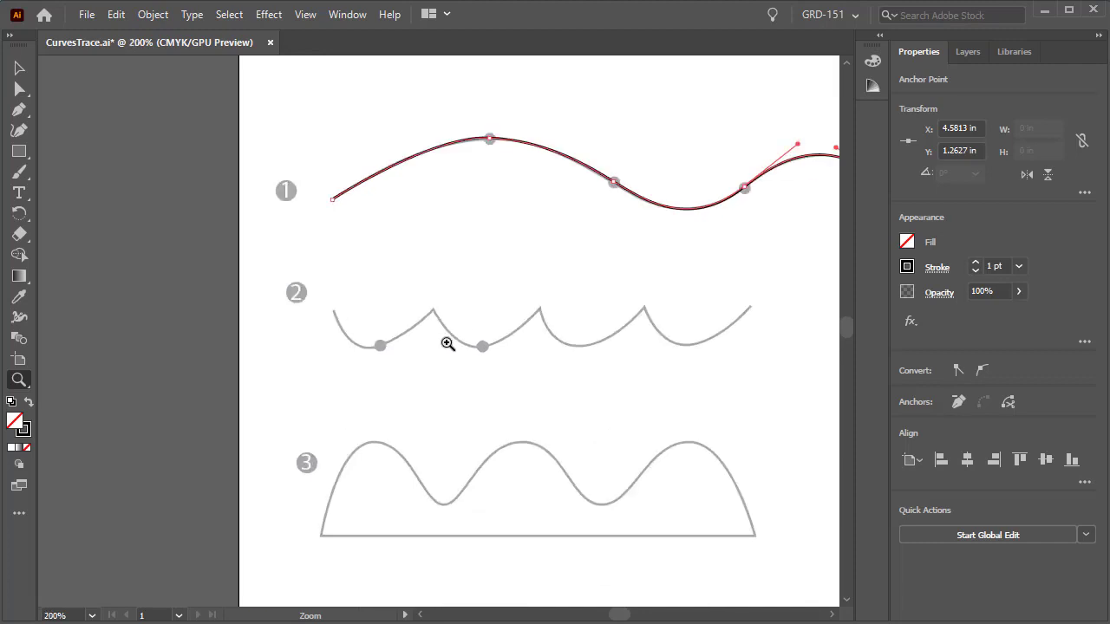
click(457, 338)
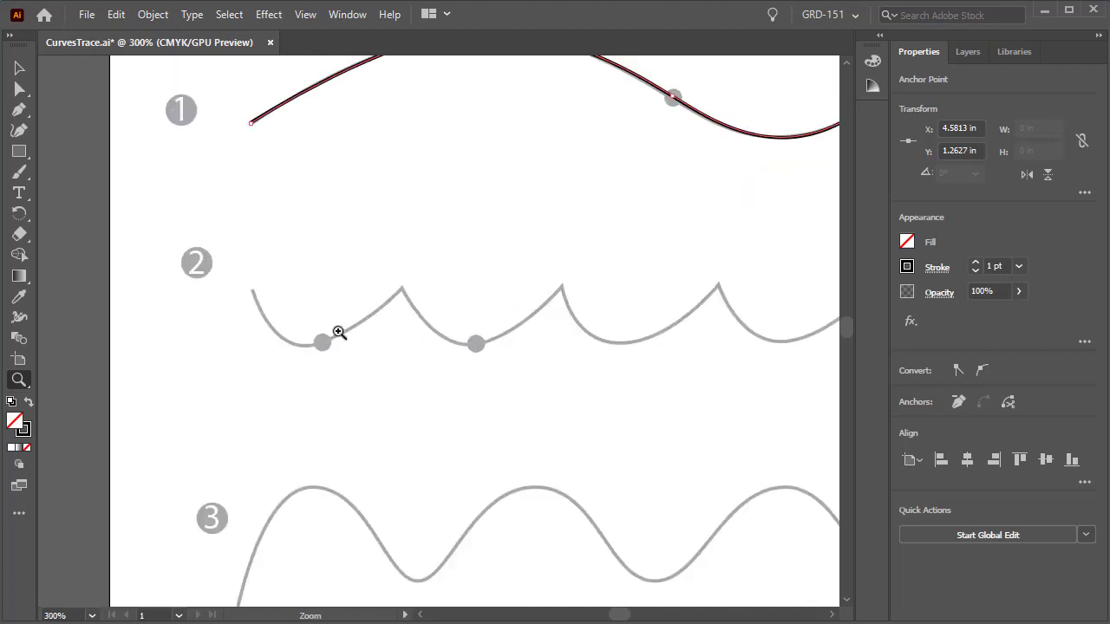
key(space)
drag(642, 359, 533, 359)
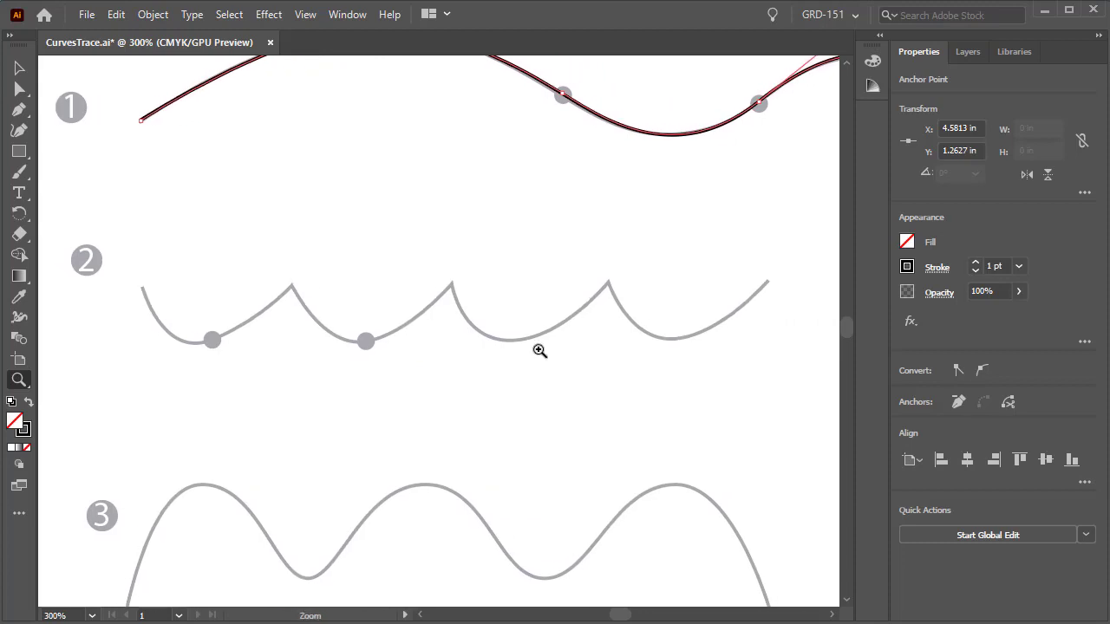
click(21, 110)
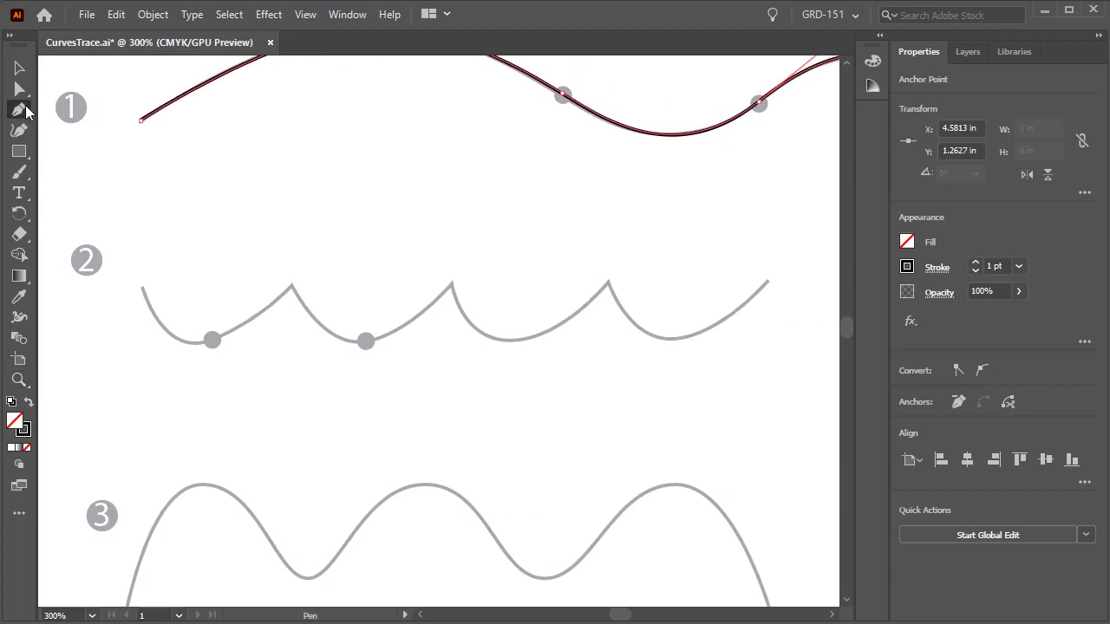
click(141, 287)
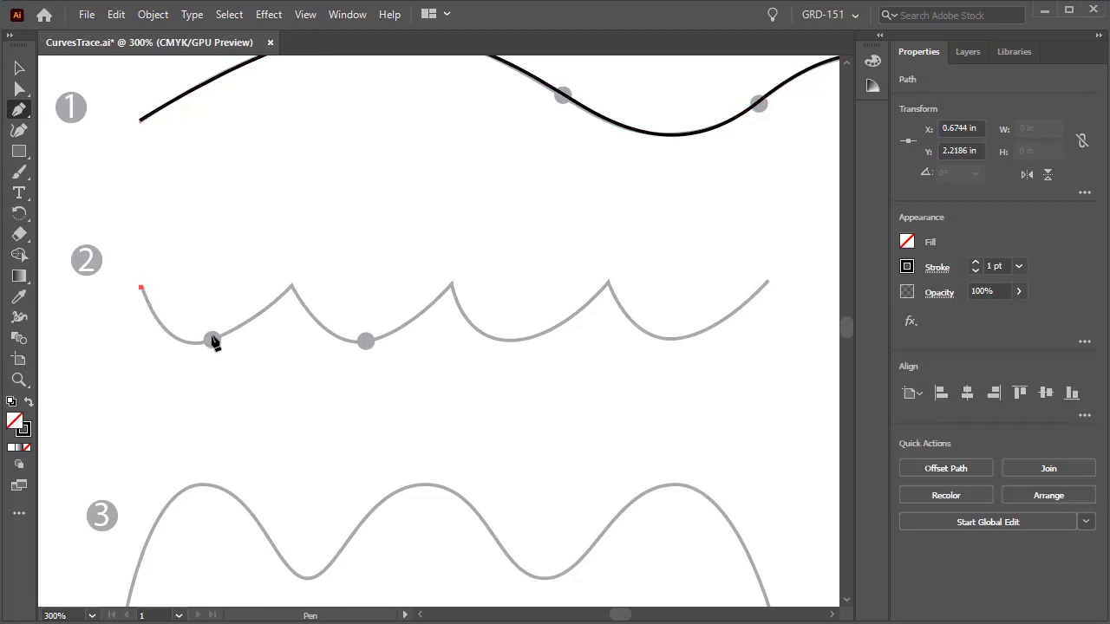
drag(212, 341, 260, 312)
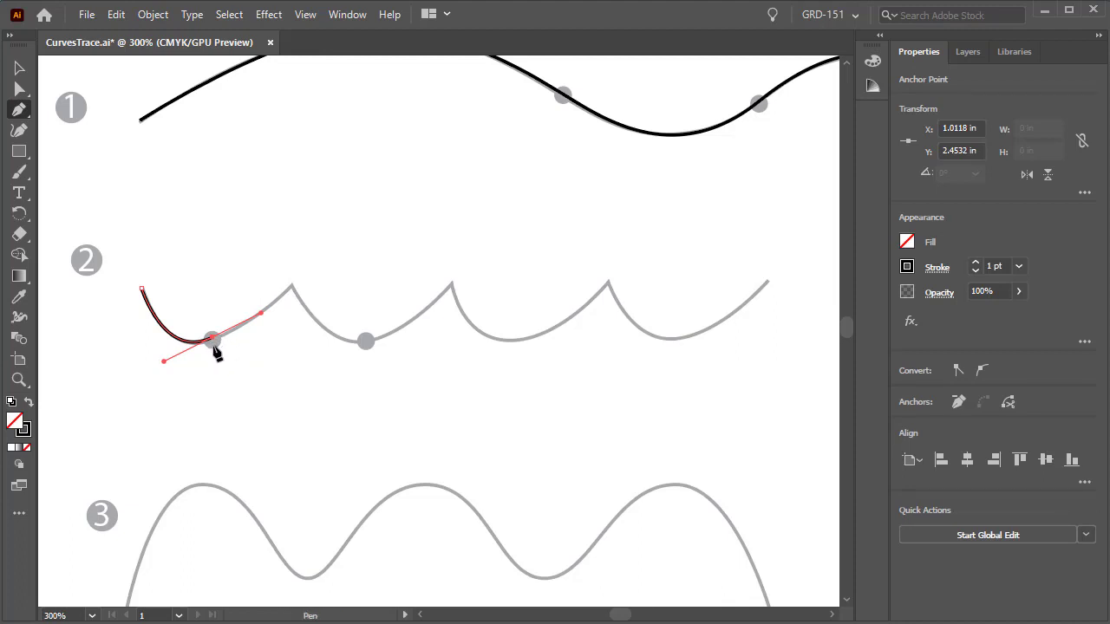
click(292, 286)
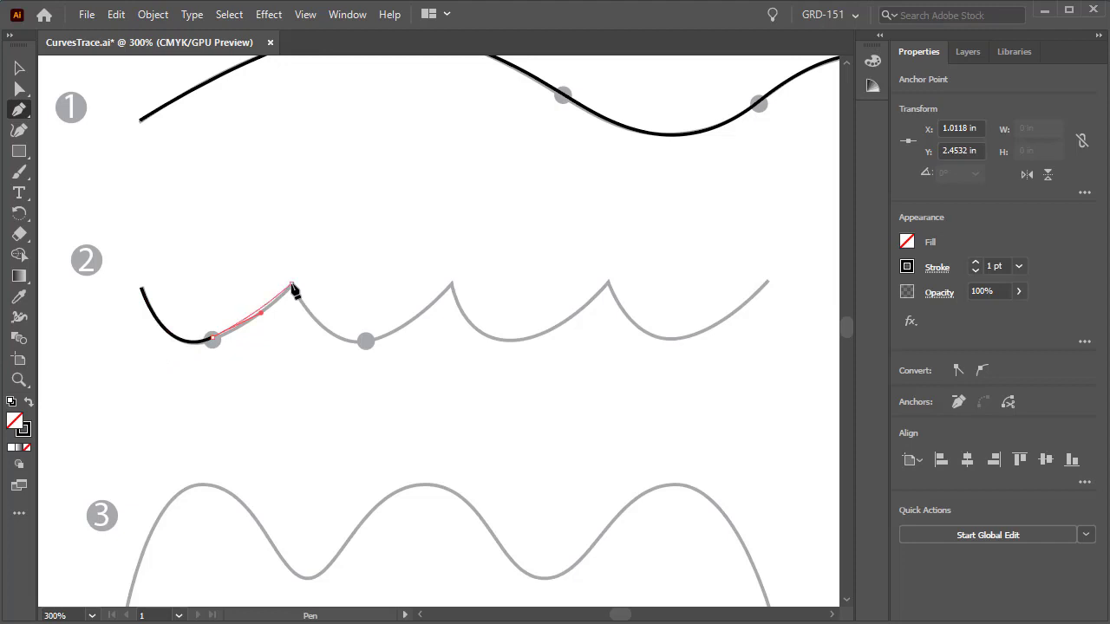
drag(293, 285, 327, 249)
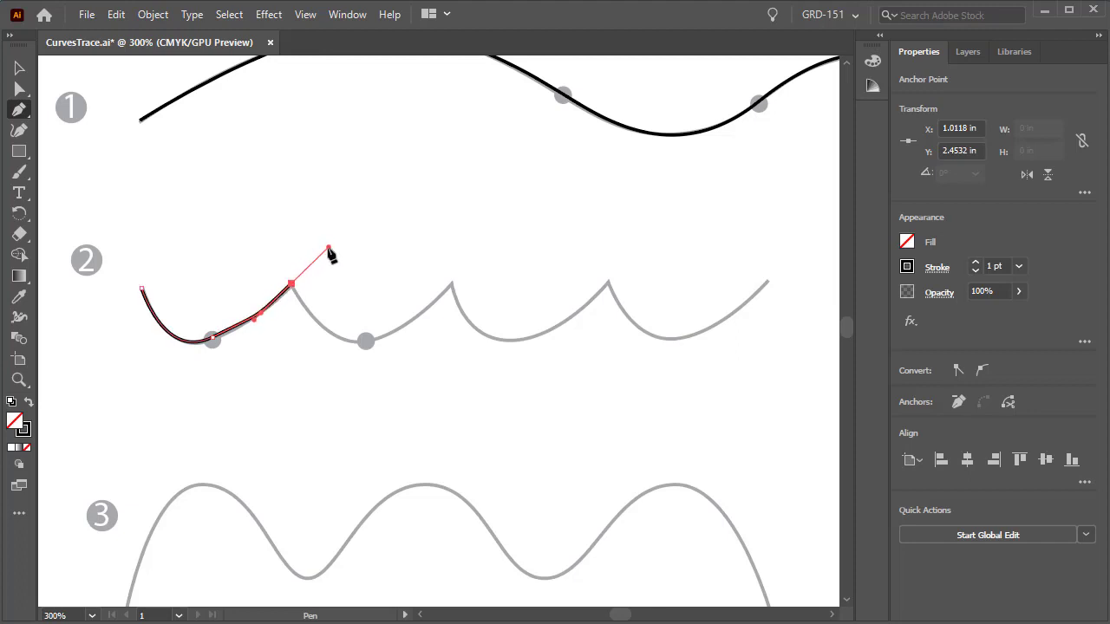
click(366, 345)
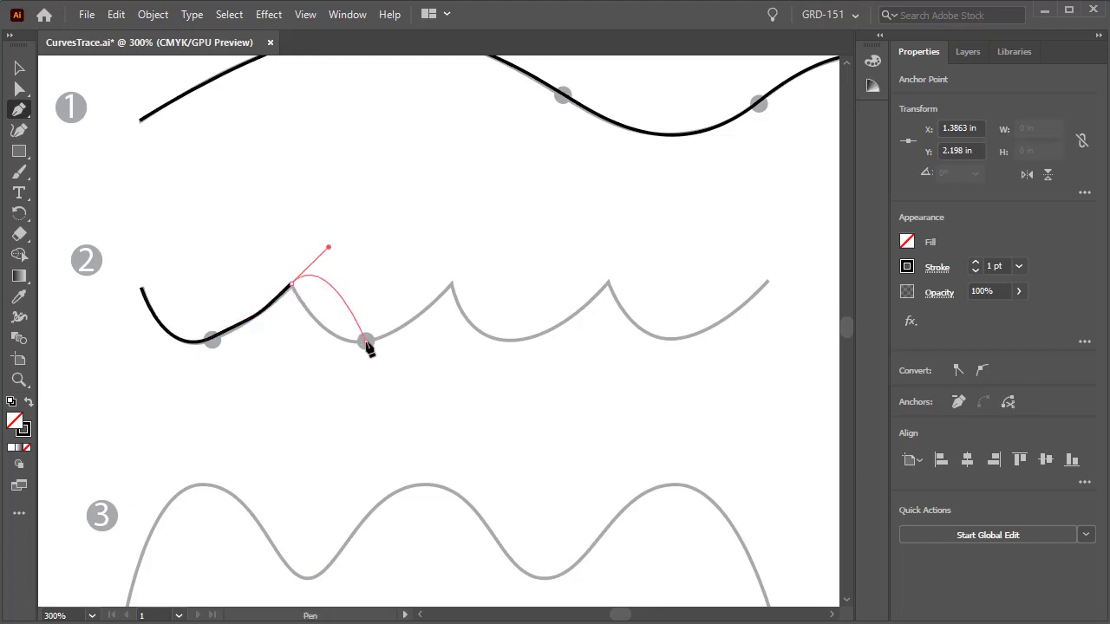
click(366, 343)
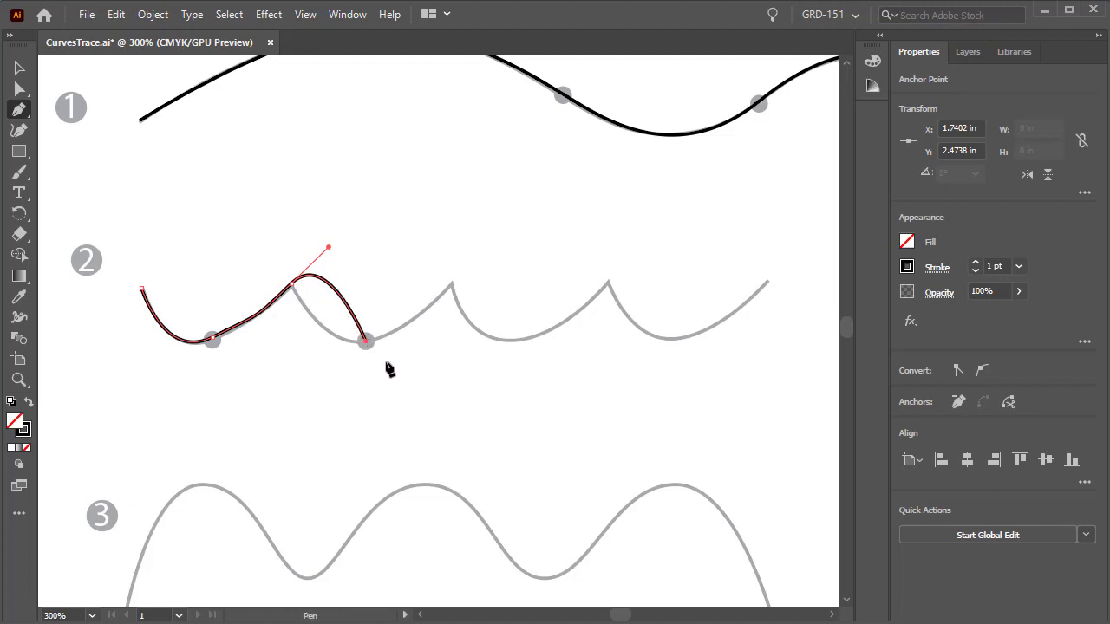
key(ctrl+z)
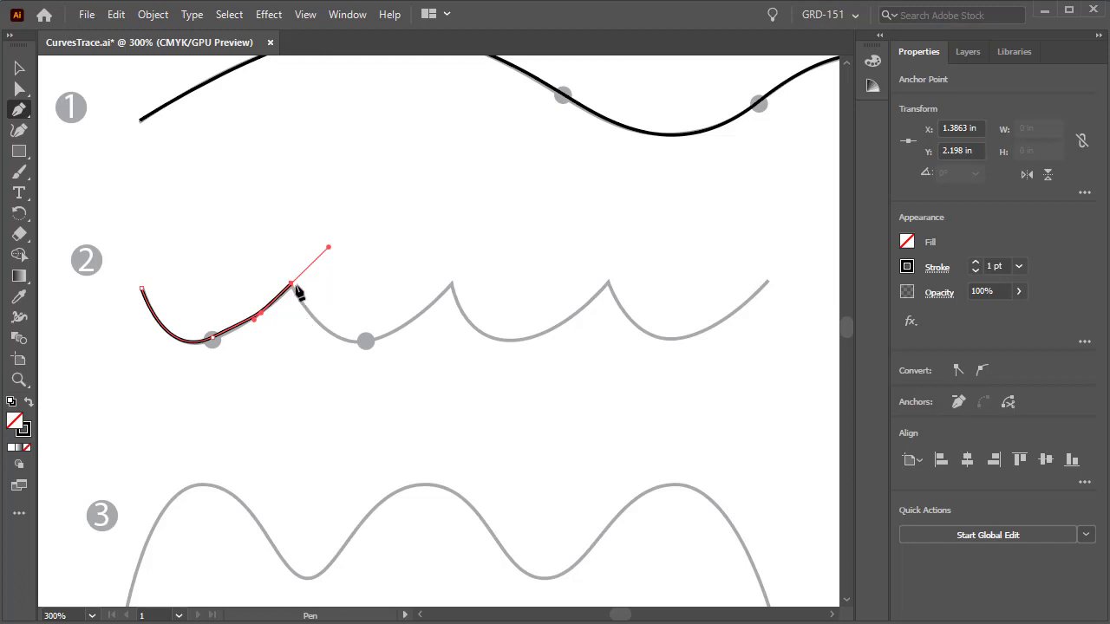
Convert curve 2's first-peak anchor to a corner and add a smooth anchor on the second dot, shaping the second valley.
key(alt)
alt+click(292, 286)
drag(364, 342, 410, 338)
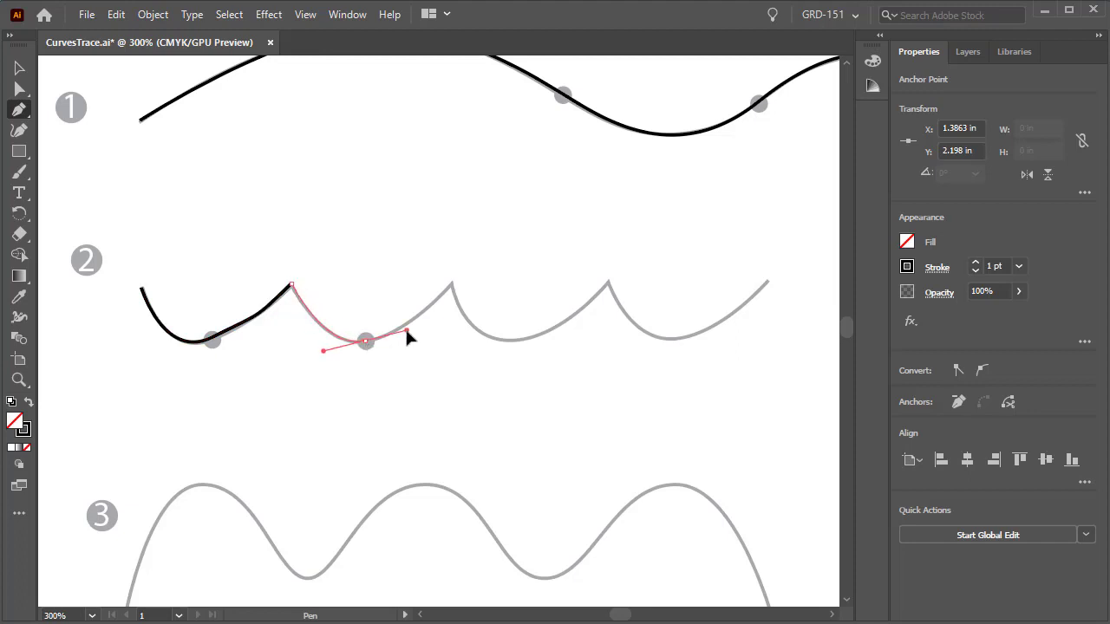
drag(406, 333, 406, 333)
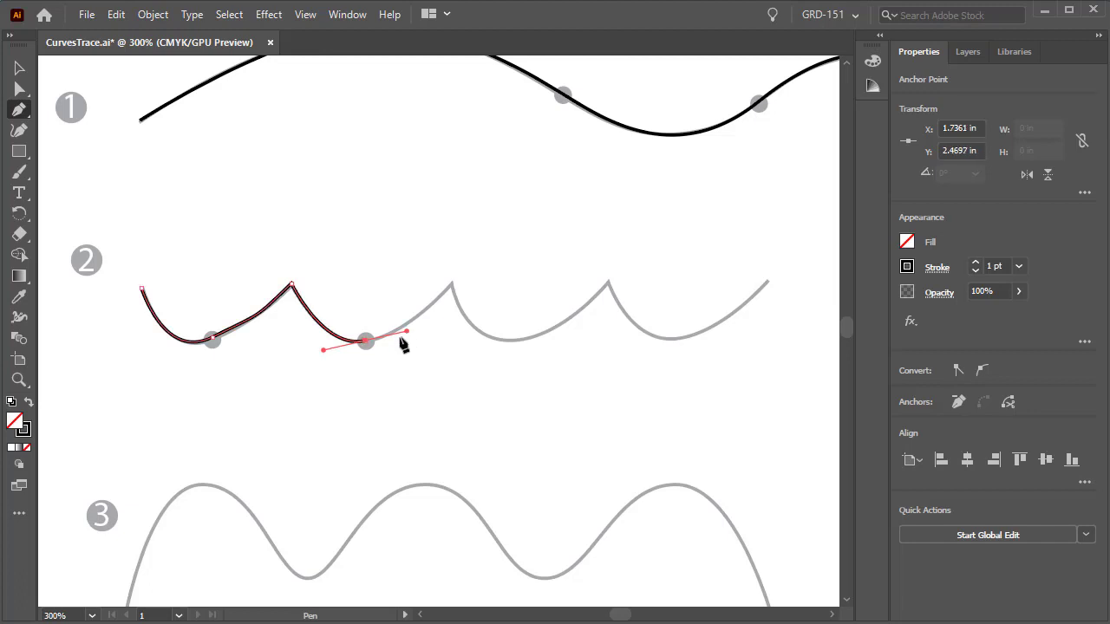
Add a corner anchor at curve 2's second peak and a smooth anchor at the third valley, about X 2.44 in, Y 2.47 in.
click(450, 284)
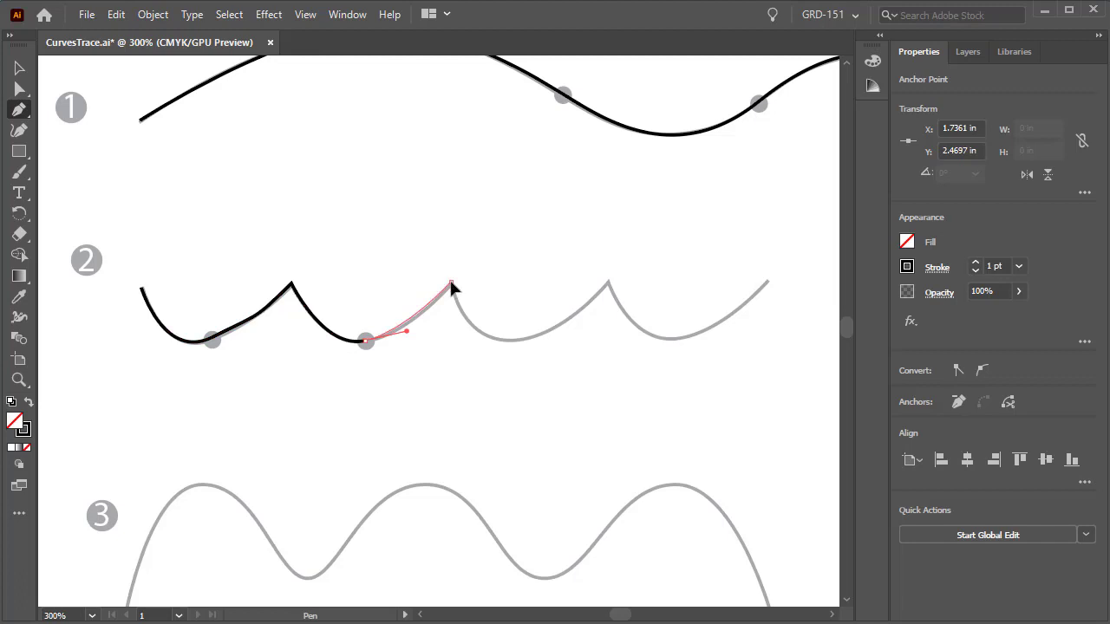
drag(452, 283, 466, 260)
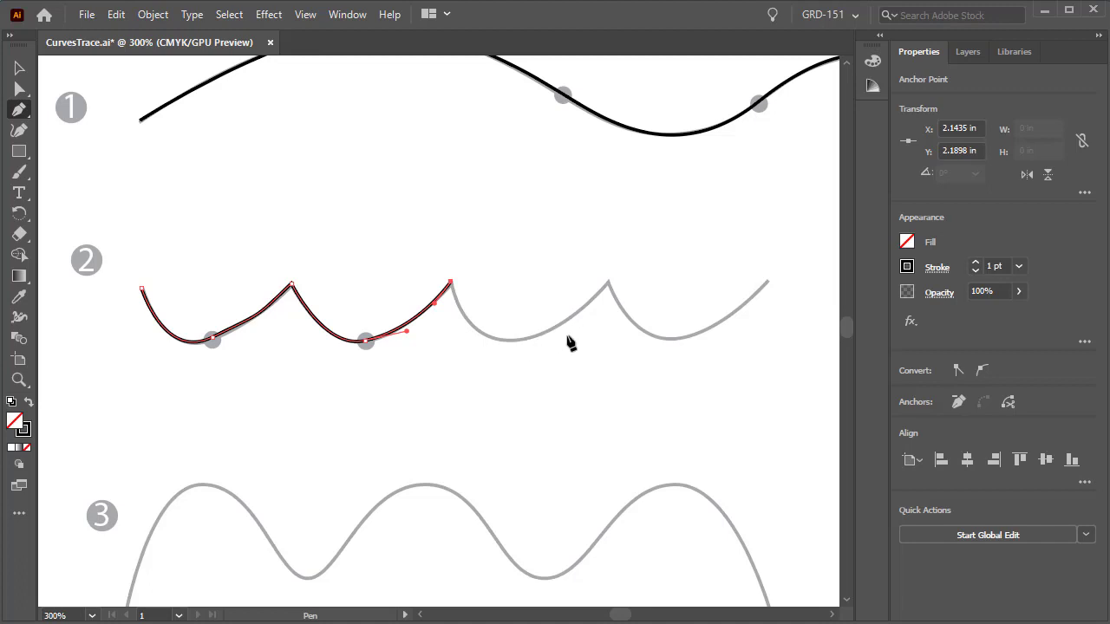
click(514, 343)
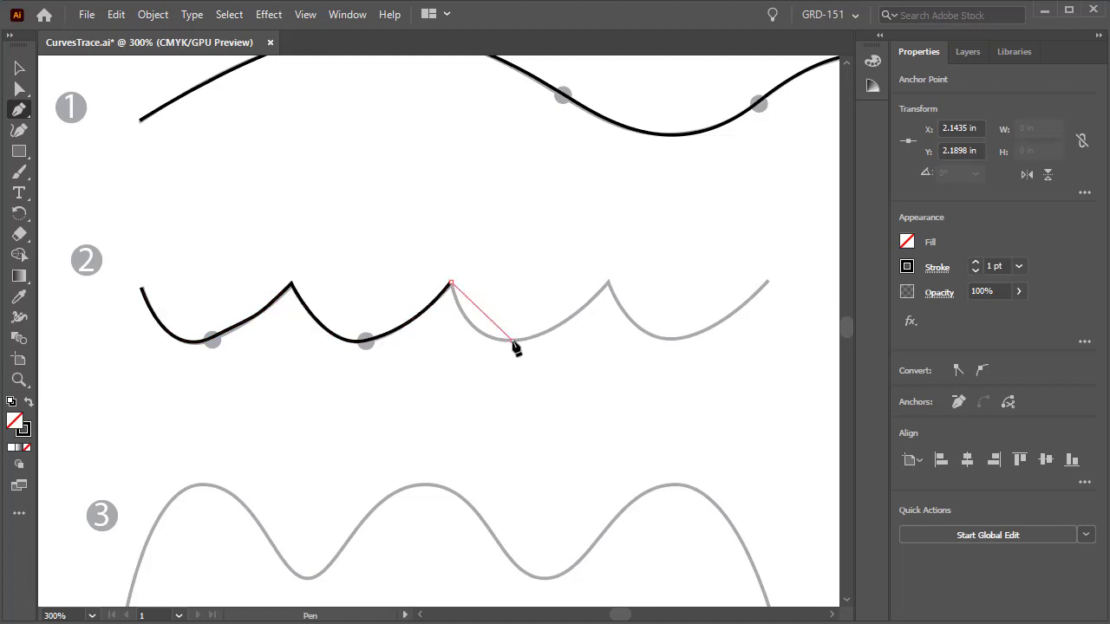
drag(512, 343, 554, 333)
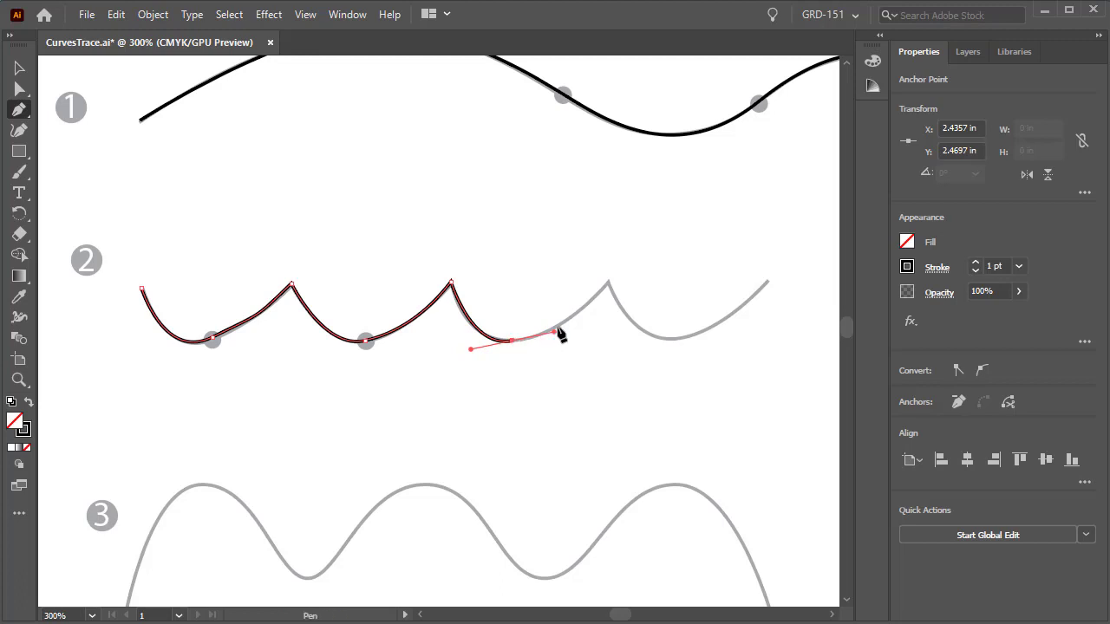
Add a corner anchor at curve 2's third peak and a smooth anchor with horizontal handles at the fourth valley, about X 3.17 in, Y 2.46 in.
click(609, 283)
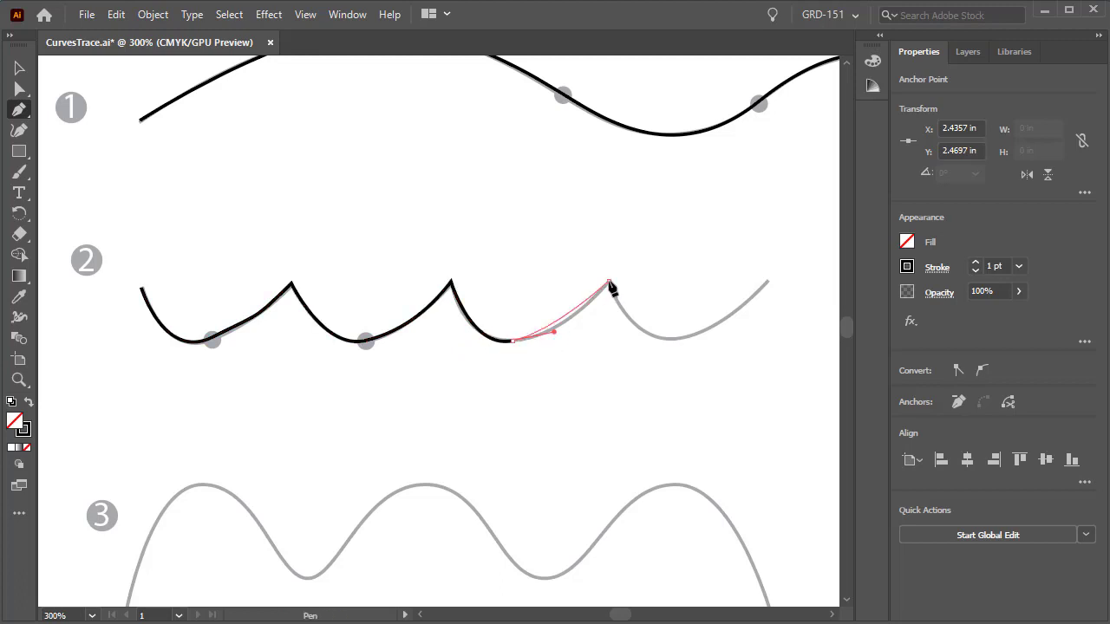
drag(610, 284, 639, 252)
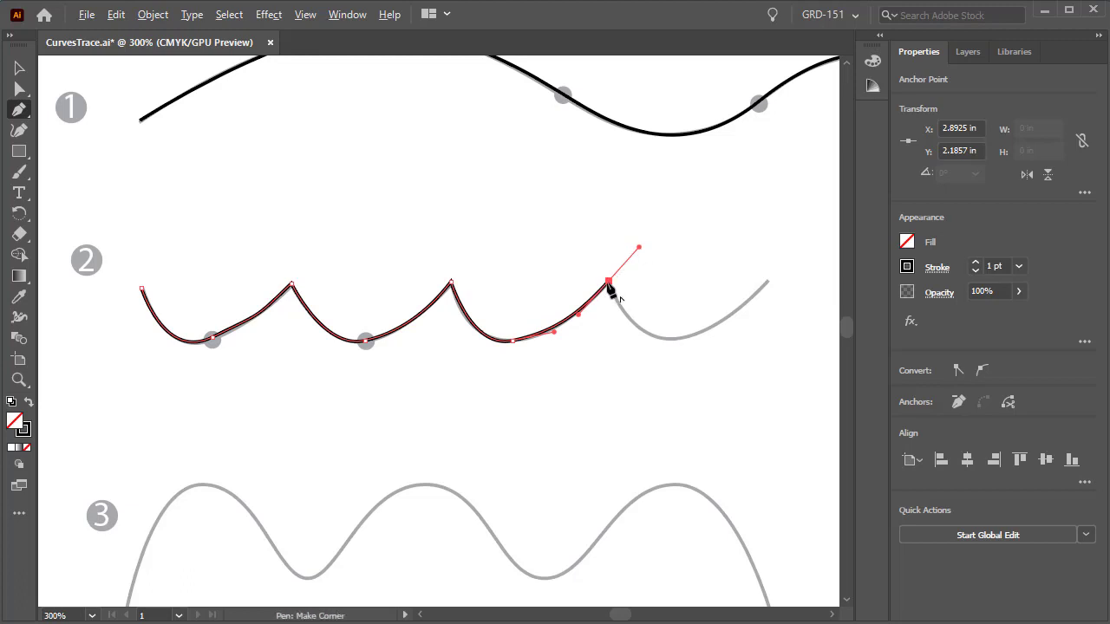
click(609, 282)
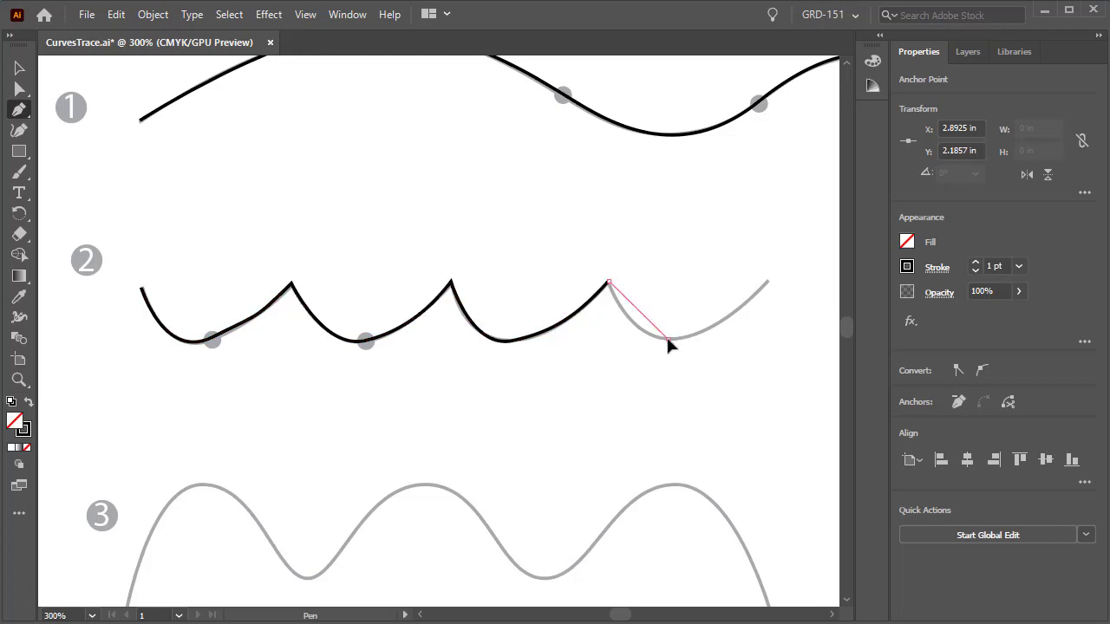
drag(667, 338, 707, 340)
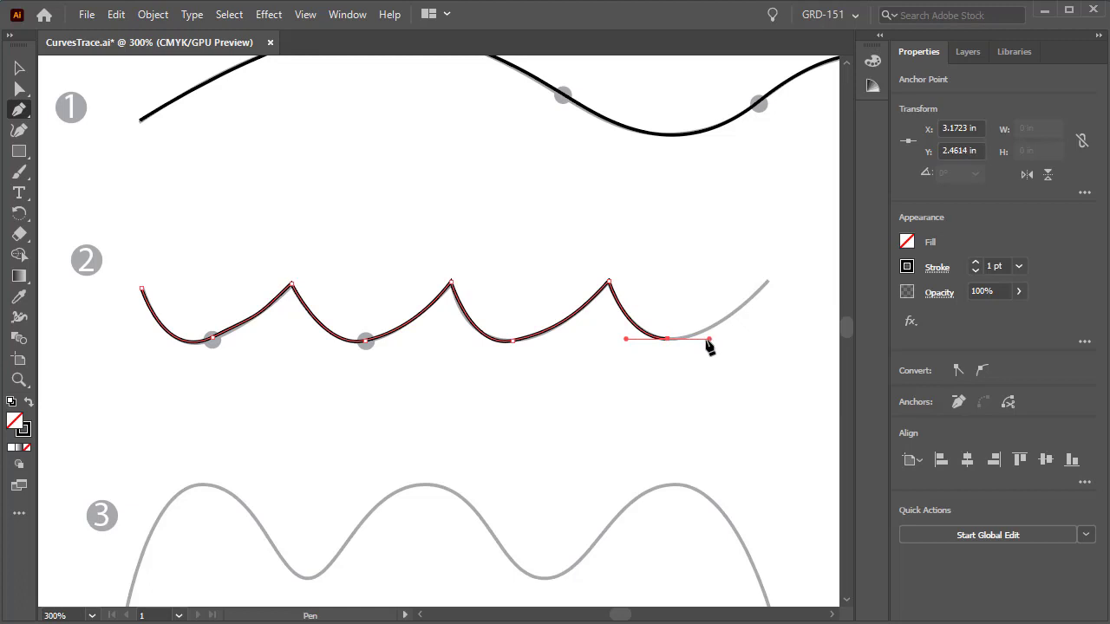
Finish the path at curve 2's right end with a curved segment and remove the end anchor's outgoing handle.
click(767, 283)
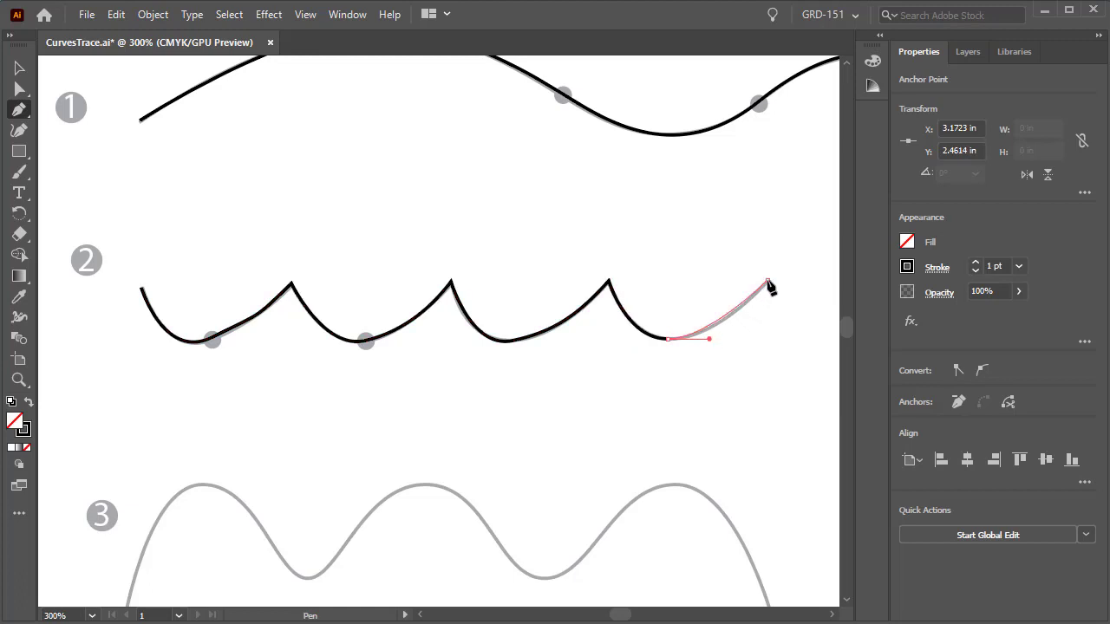
drag(770, 286, 780, 263)
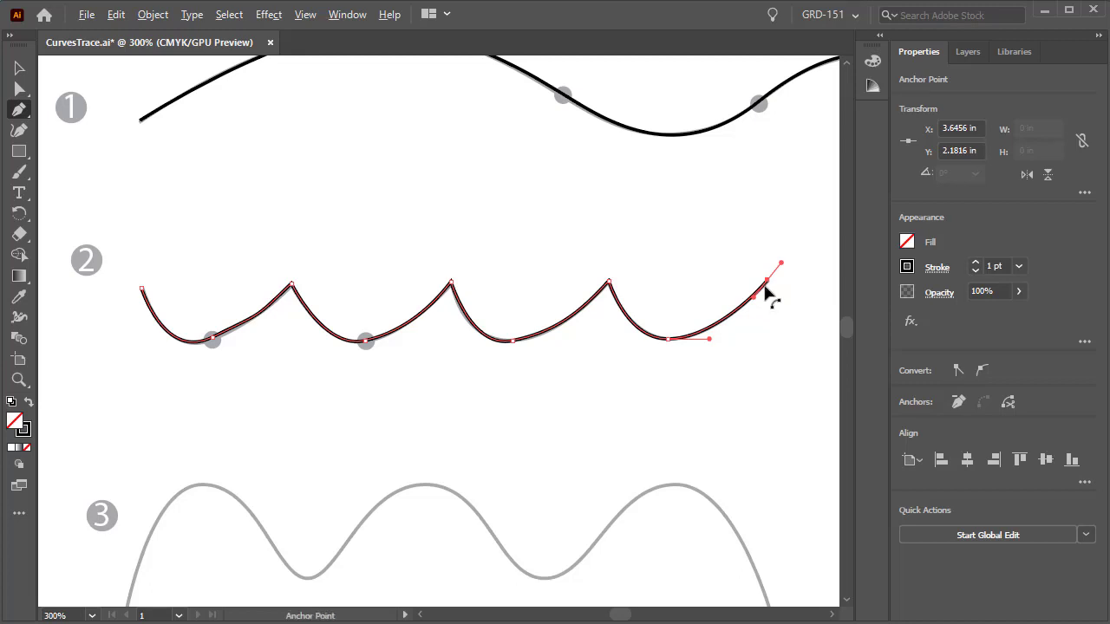
click(768, 283)
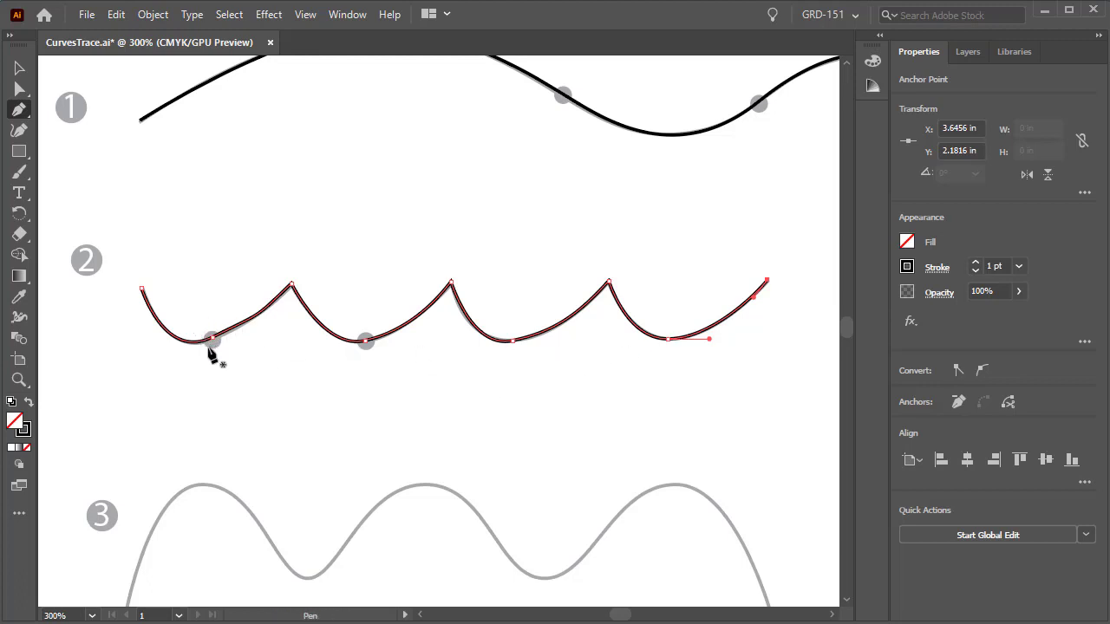
Lower curve 2's first-valley anchor to about Y 2.46 in with Direct Selection and adjust both of its handles toward the template.
key(z)
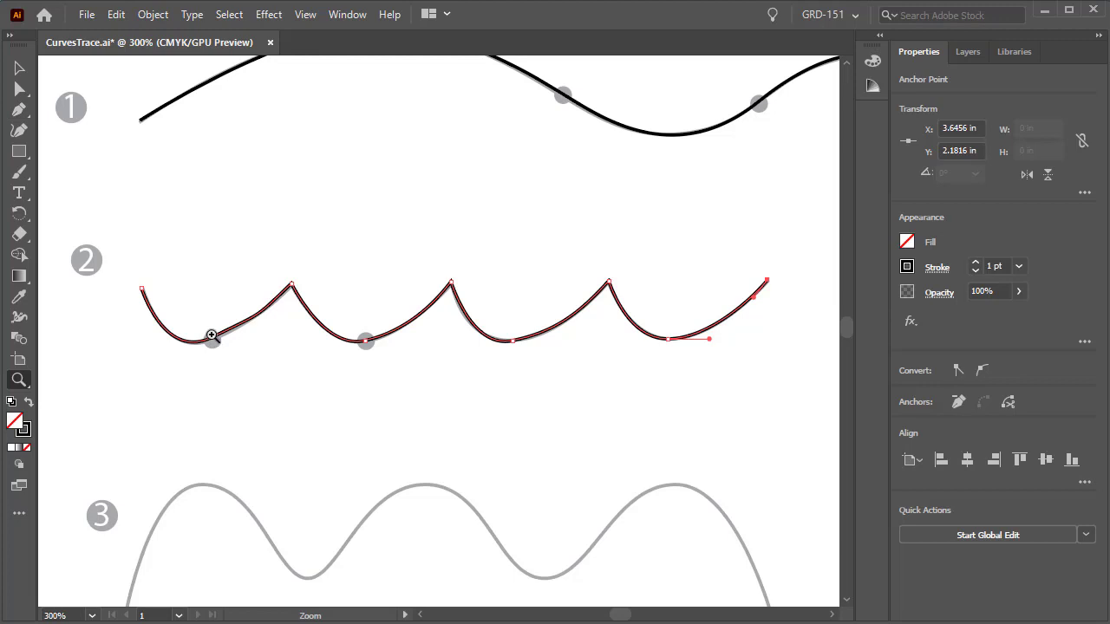
click(210, 335)
click(453, 334)
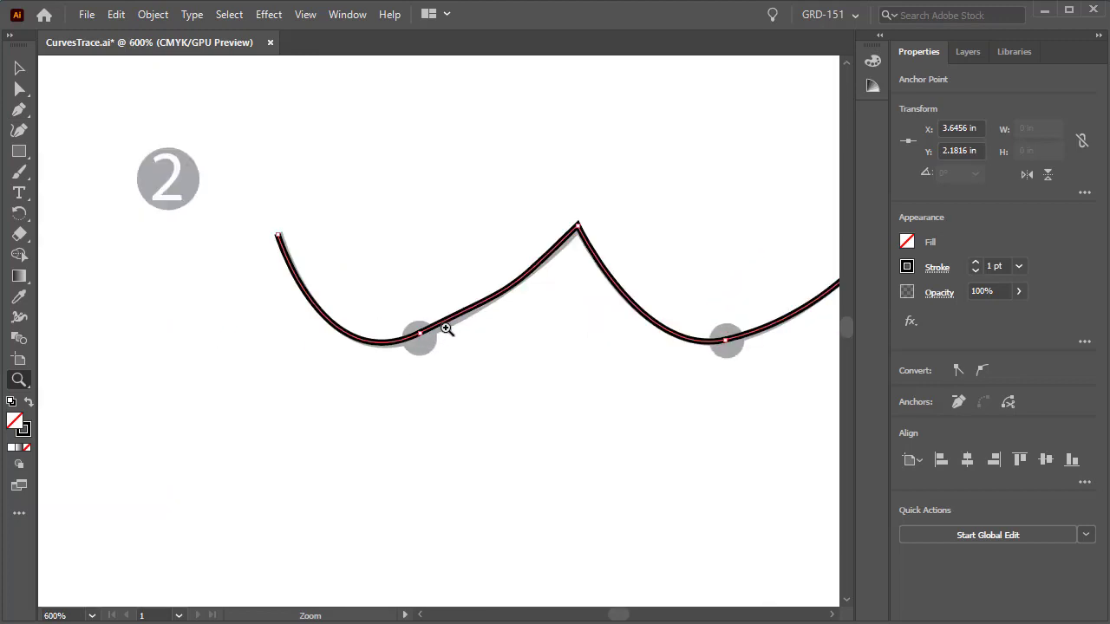
click(446, 330)
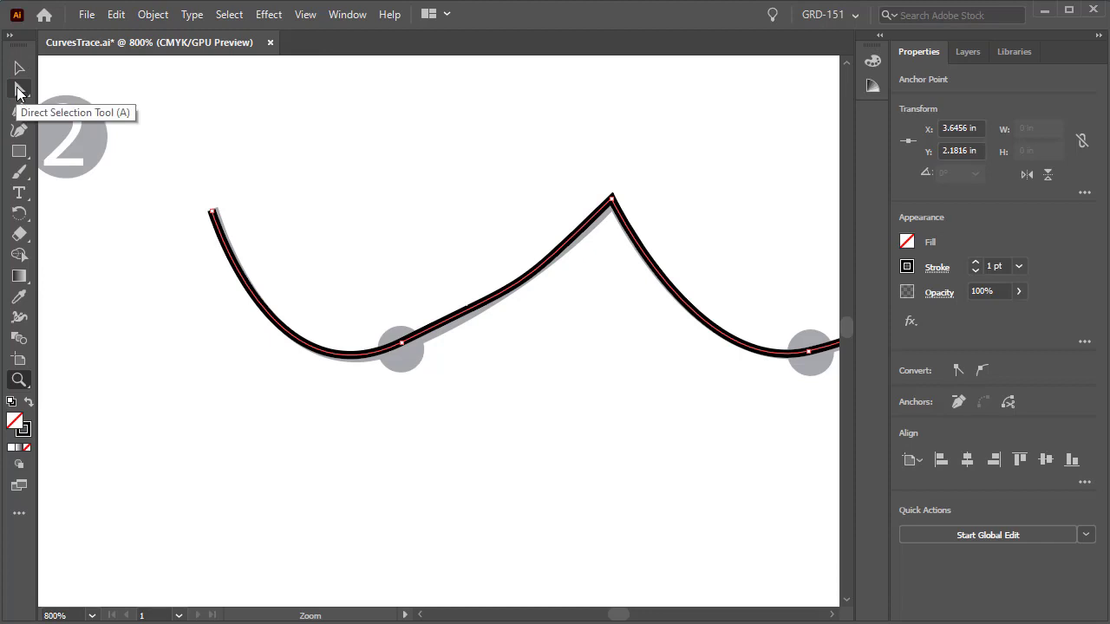
click(19, 90)
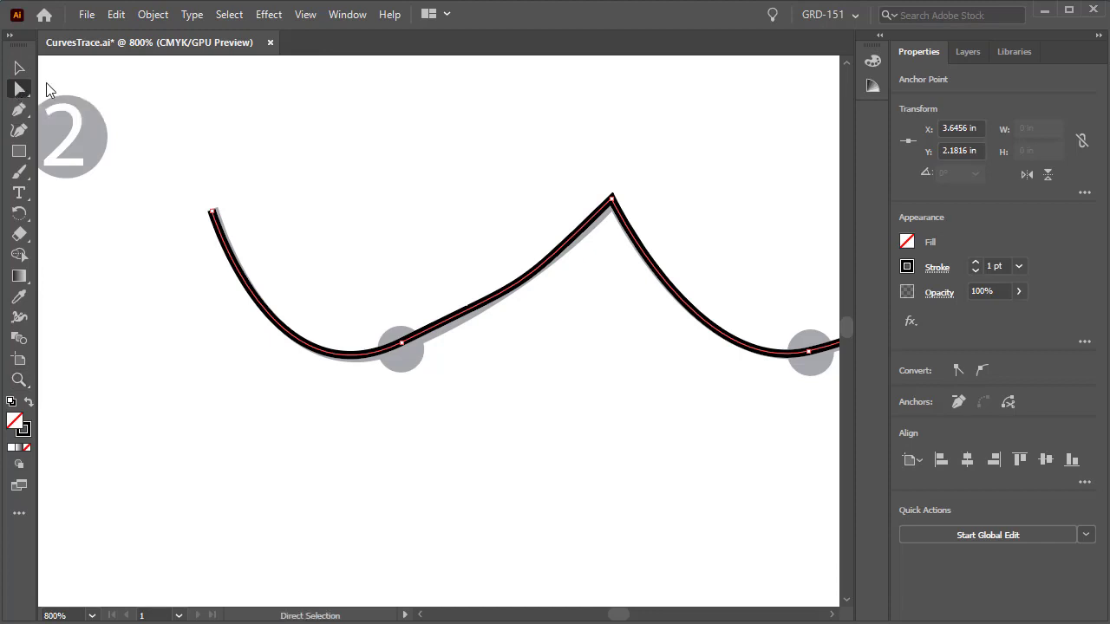
click(401, 343)
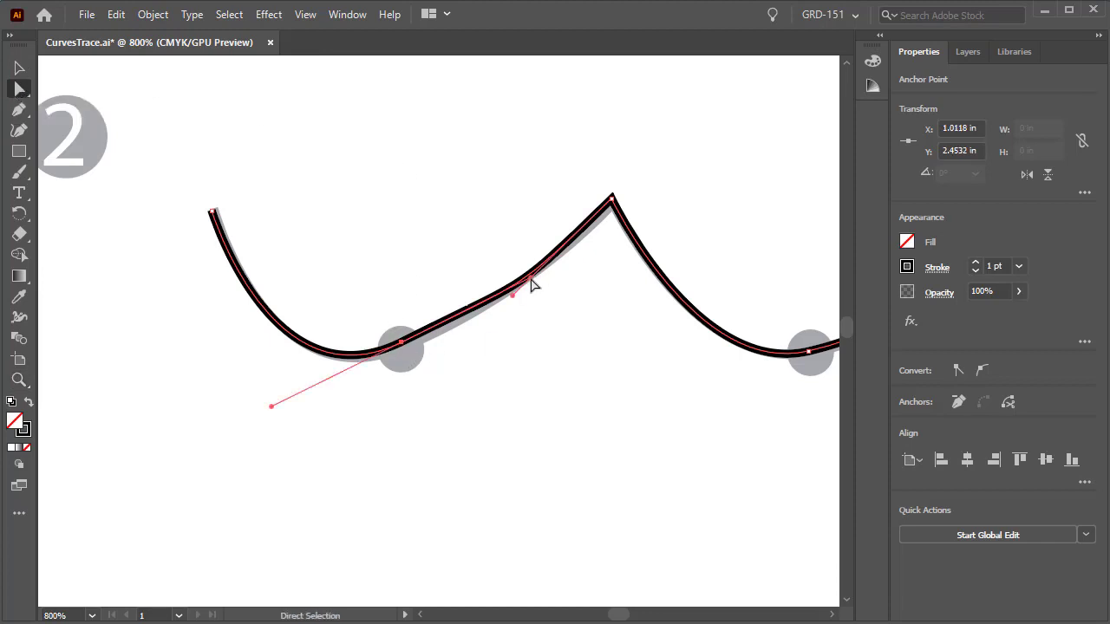
drag(401, 345, 401, 354)
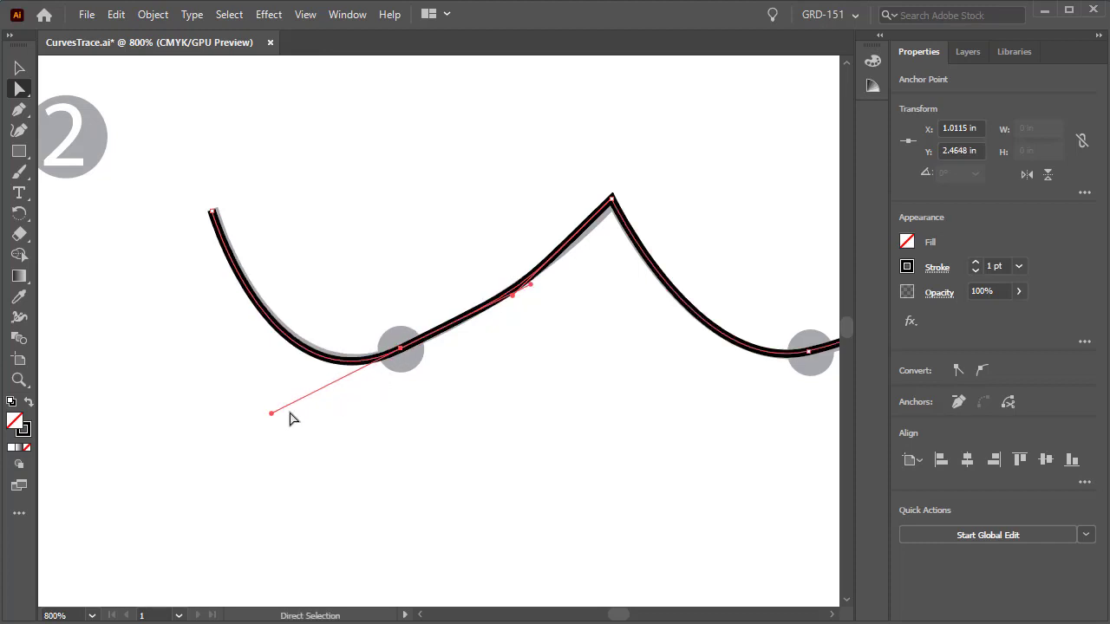
drag(271, 413, 281, 407)
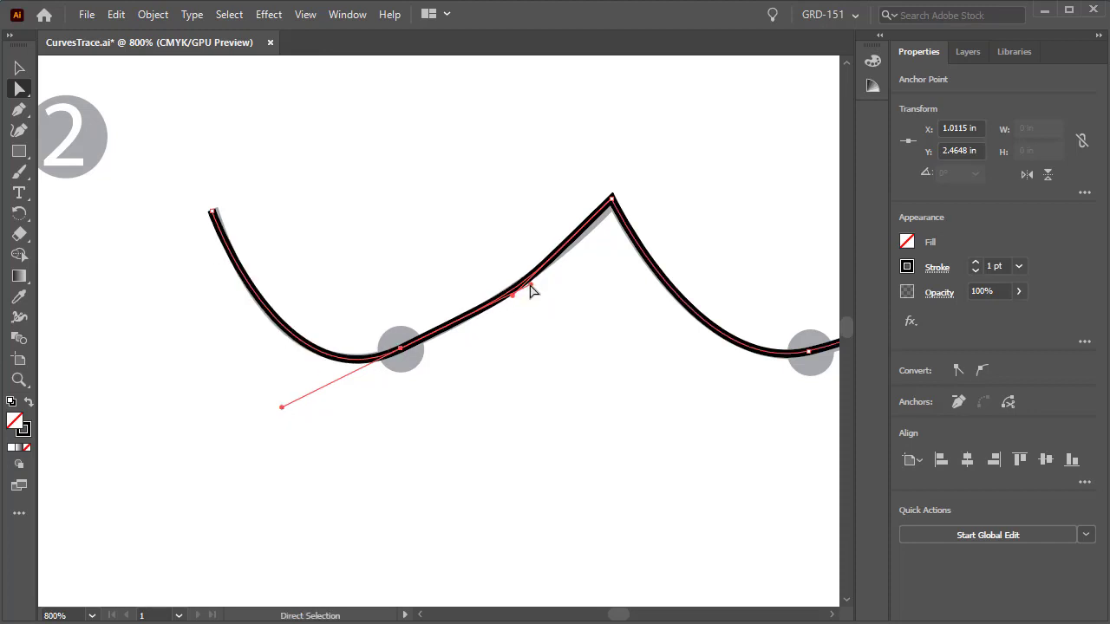
drag(529, 284, 494, 311)
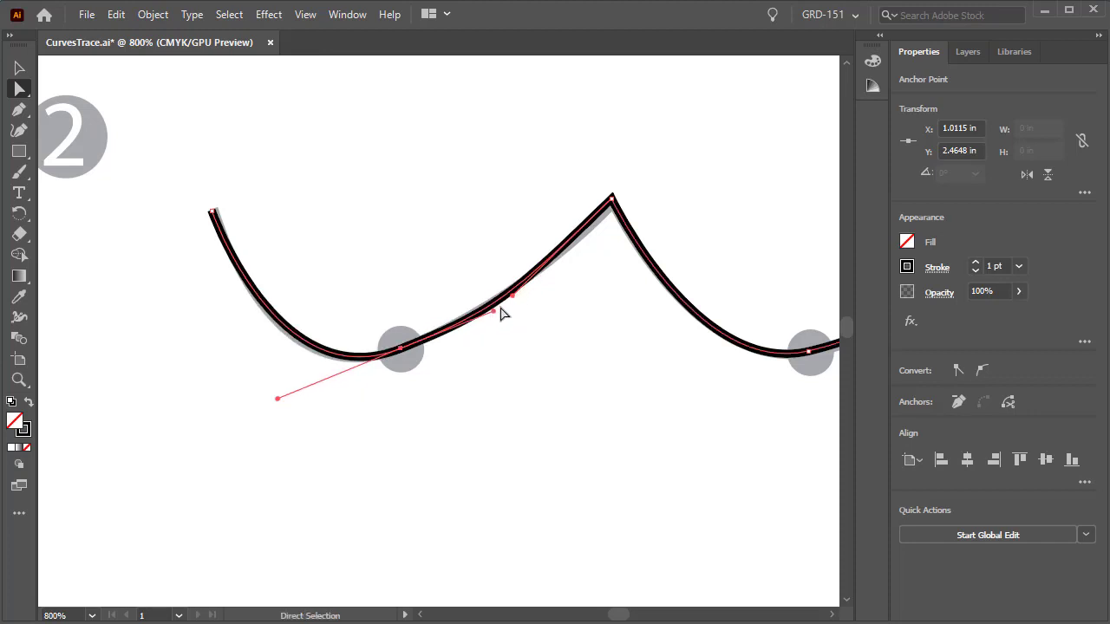
Move curve 2's first-peak anchor to about X 1.39 in, Y 2.21 in, adjust the handles of the adjoining segment, and deselect the path.
click(611, 198)
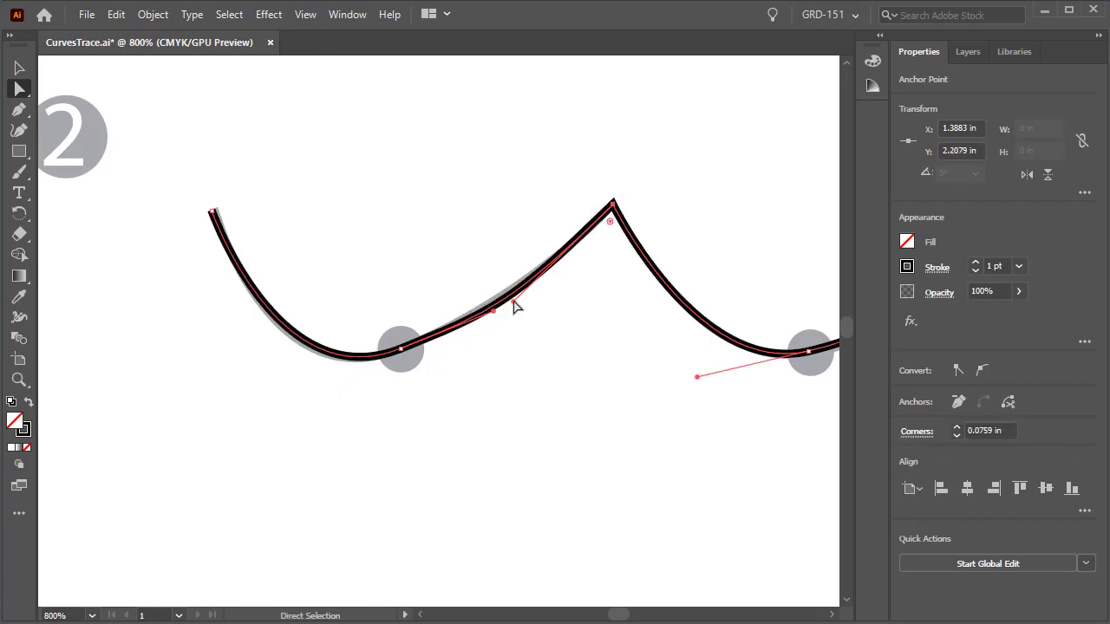
drag(514, 305, 492, 307)
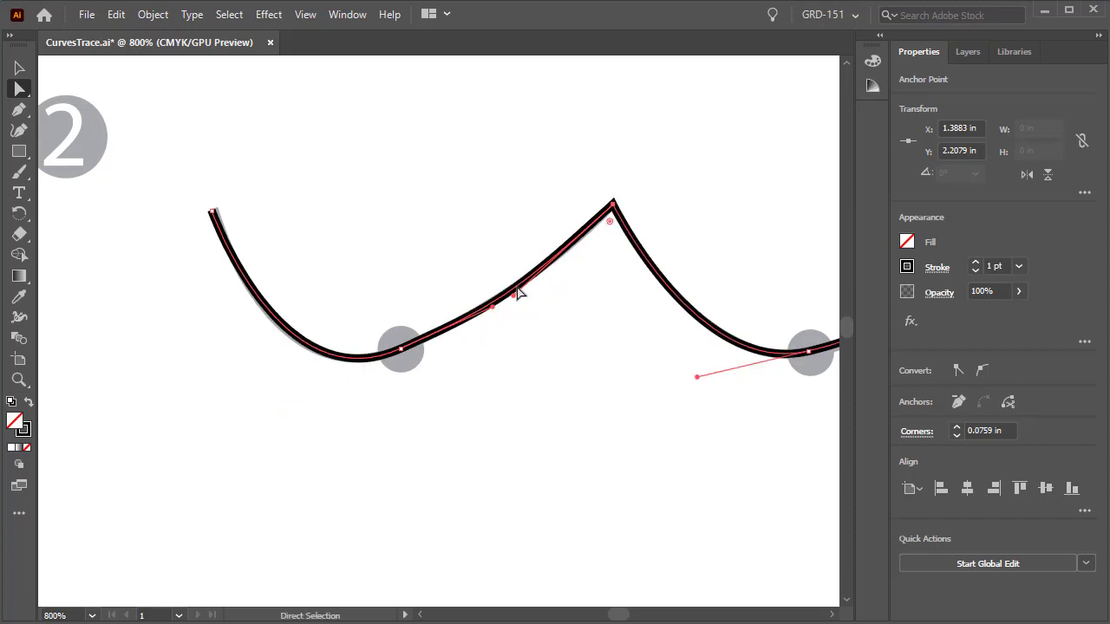
click(495, 337)
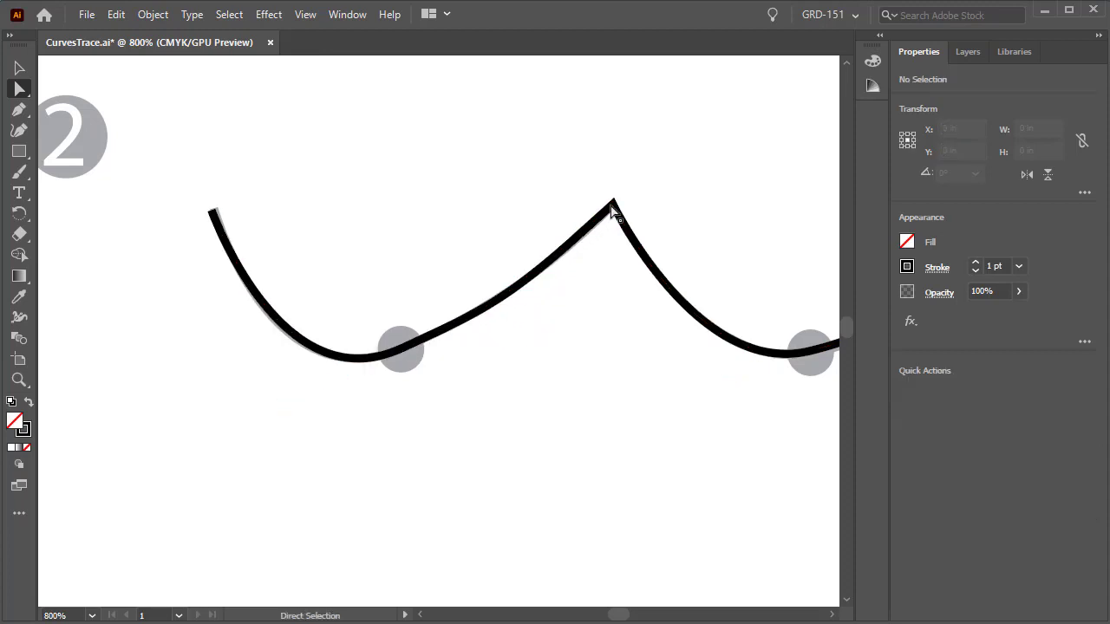
Reposition curve 2's first-valley anchor to about X 1.00 in, Y 2.47 in and readjust its handles to fit the template.
click(401, 349)
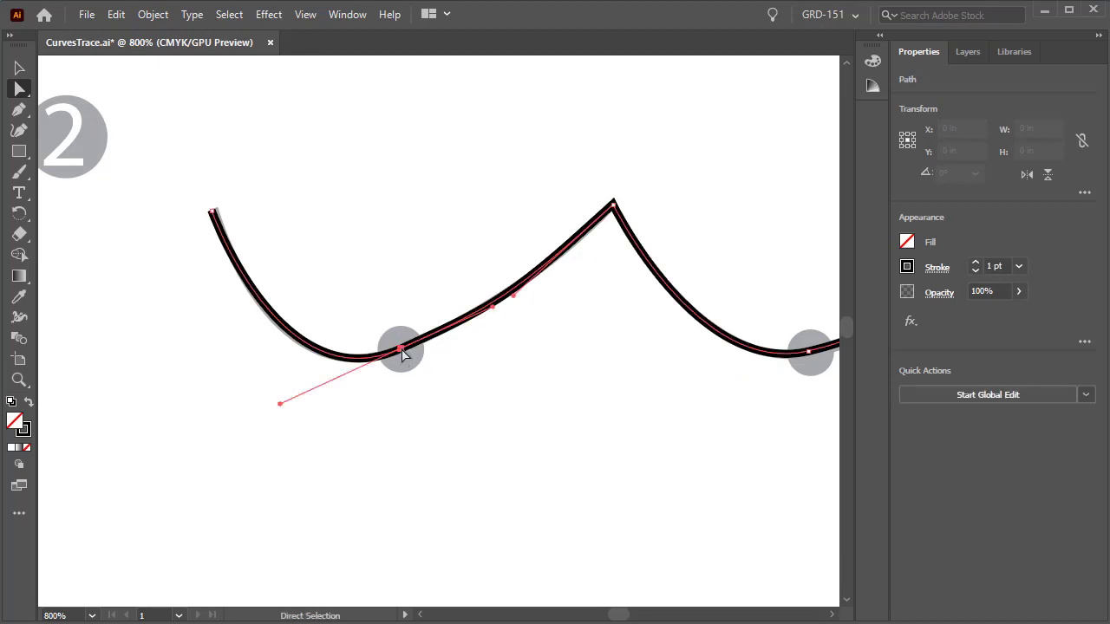
drag(492, 312, 483, 323)
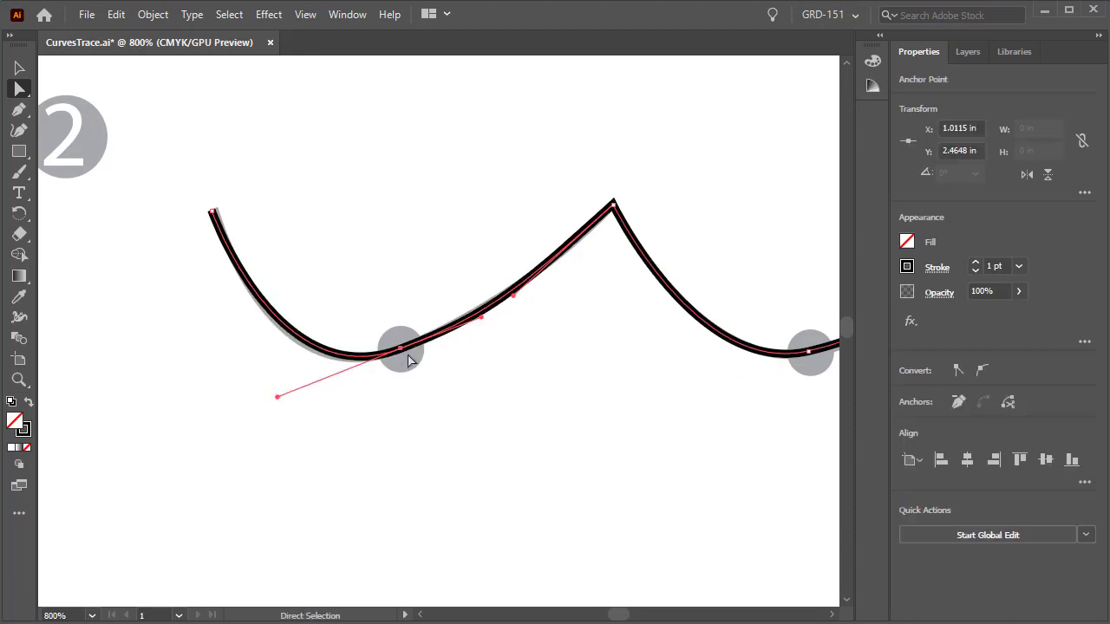
drag(401, 351, 378, 360)
drag(254, 407, 269, 386)
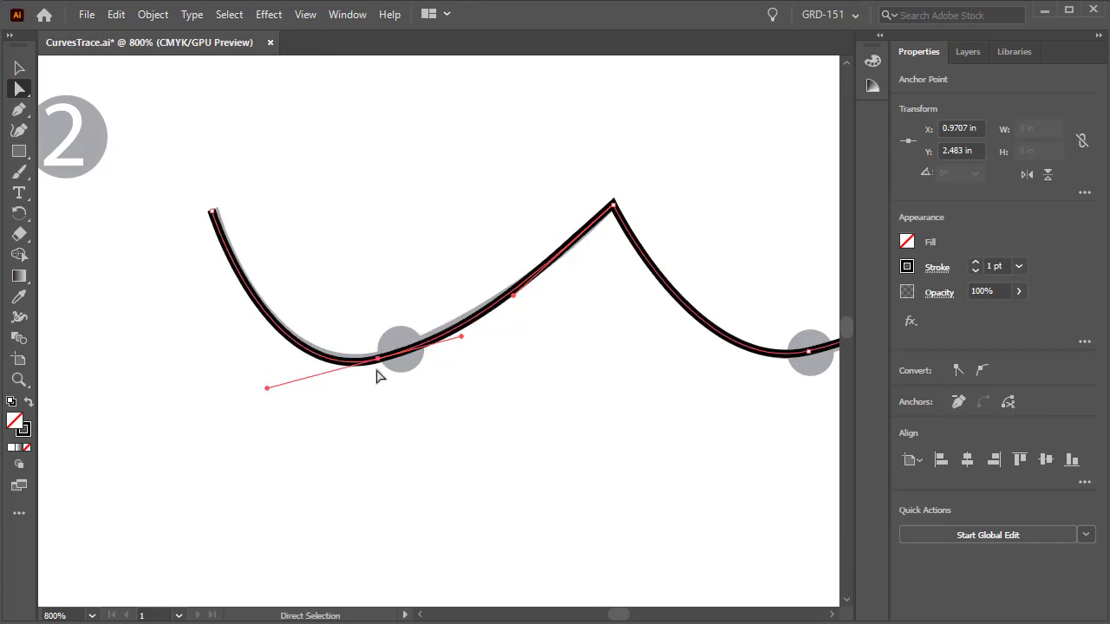
drag(377, 359, 387, 360)
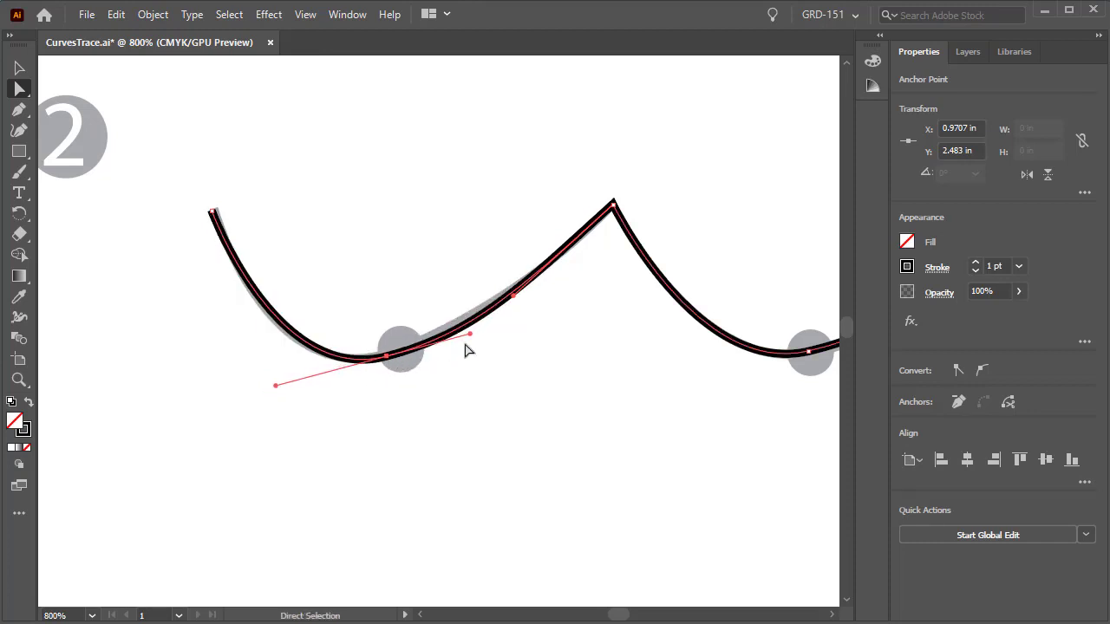
drag(471, 339, 465, 334)
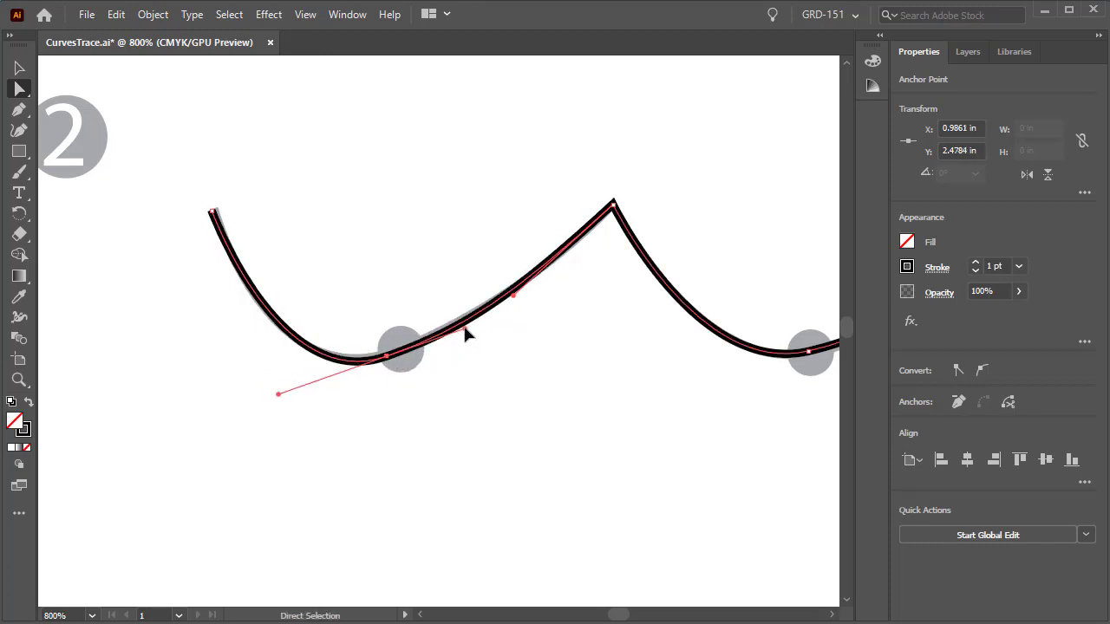
drag(388, 359, 395, 354)
drag(284, 389, 272, 396)
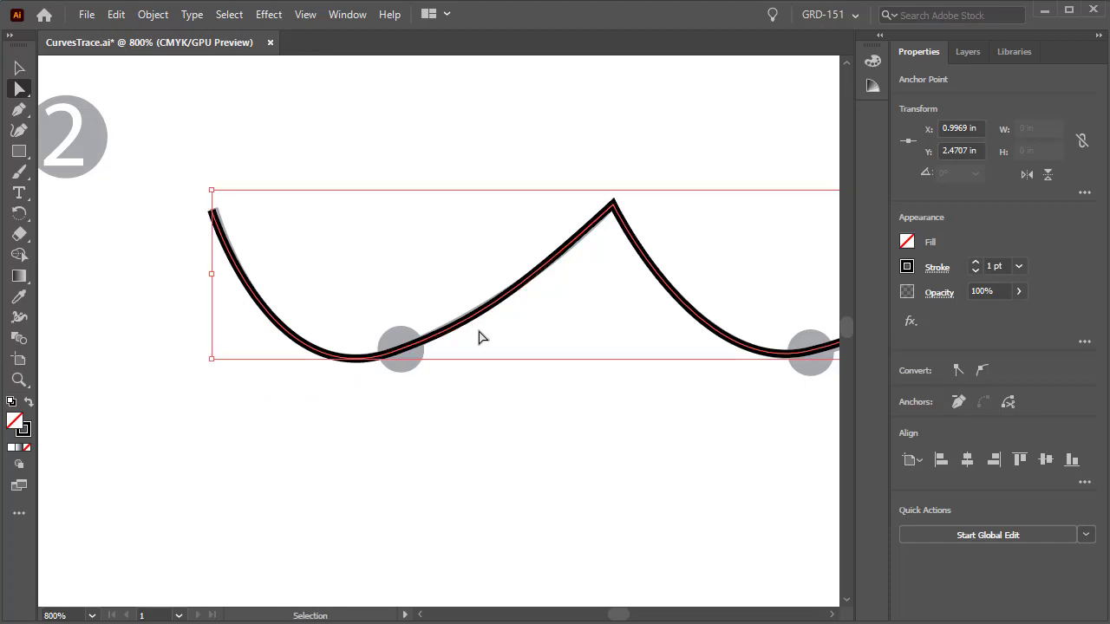
Start a Pen path at shape 3's lower-left corner and add a smooth anchor with near-horizontal handles at the first peak, about X 0.96 in, Y 3.14 in.
key(ctrl+0)
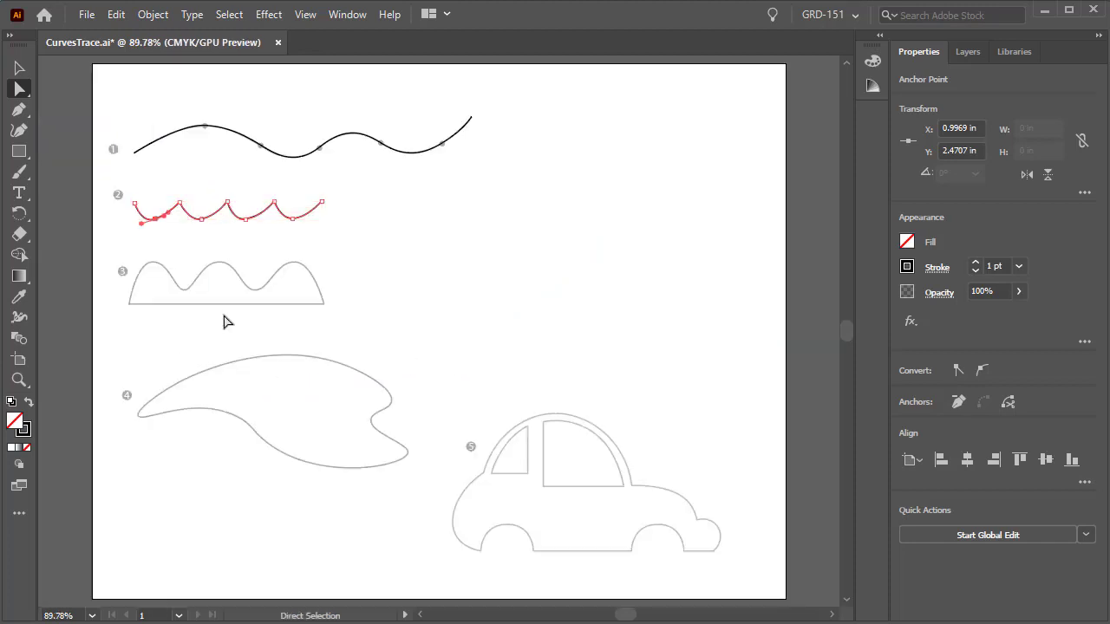
key(z)
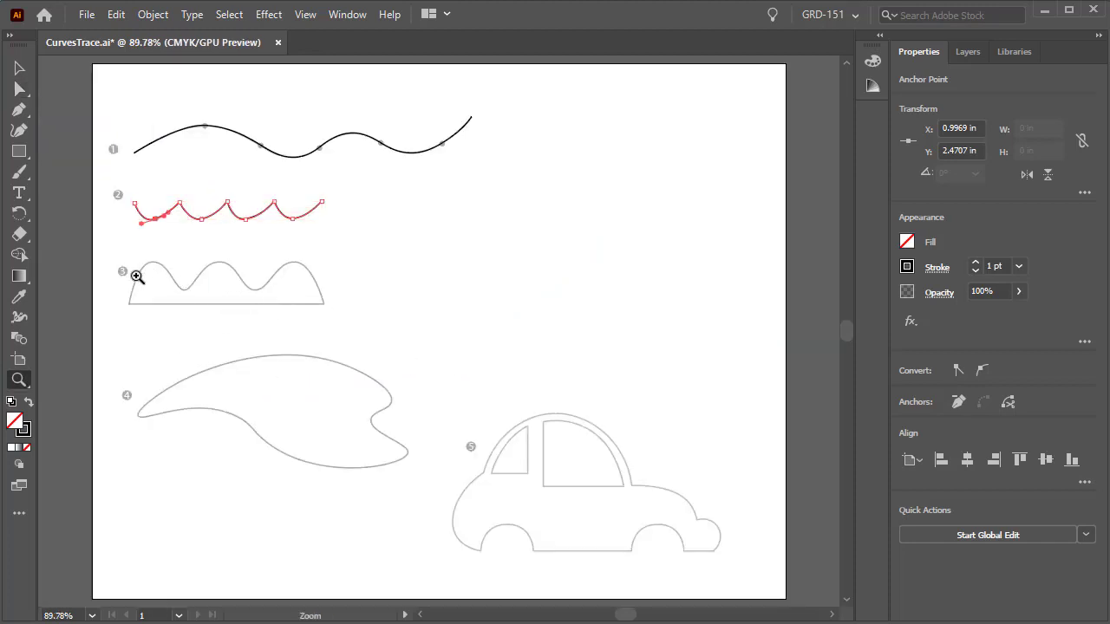
click(136, 276)
click(459, 338)
click(548, 354)
click(546, 355)
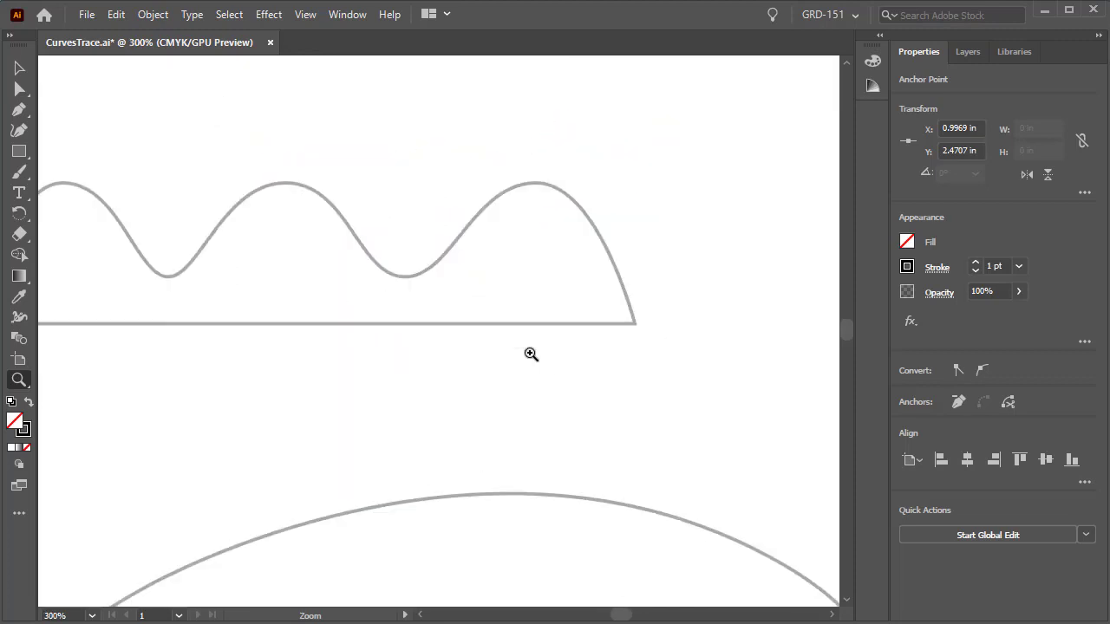
drag(297, 285, 424, 362)
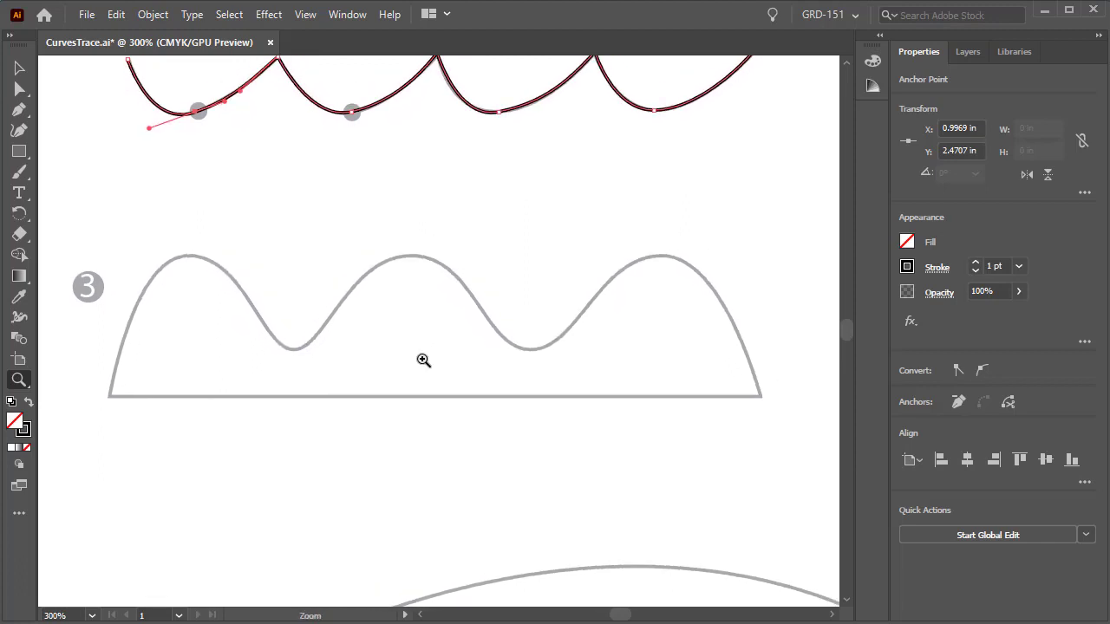
click(18, 109)
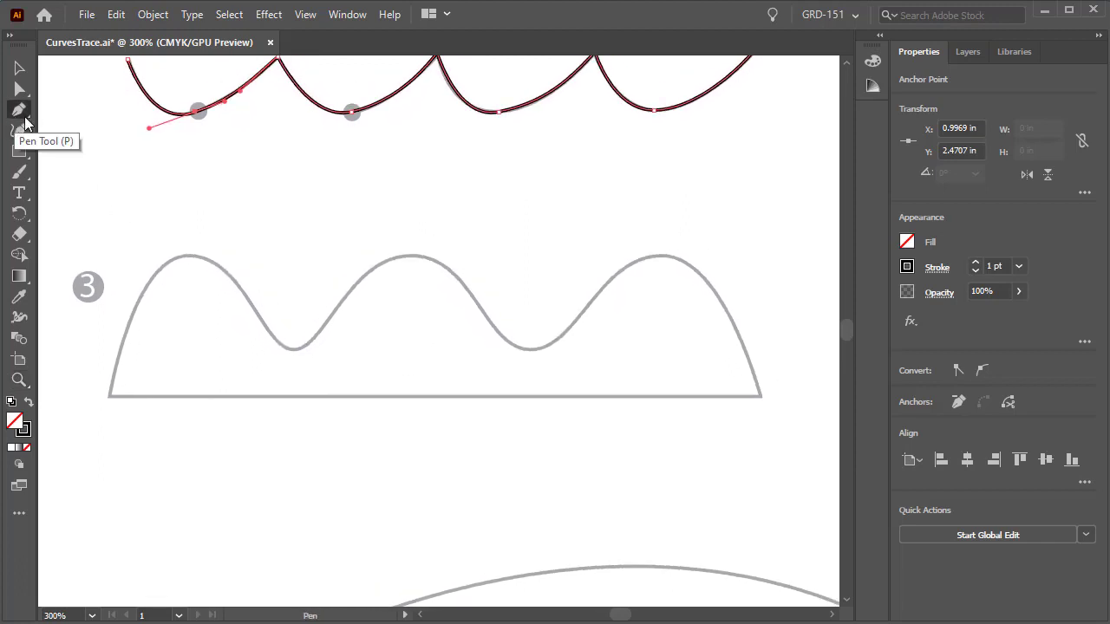
ctrl+click(112, 403)
click(109, 396)
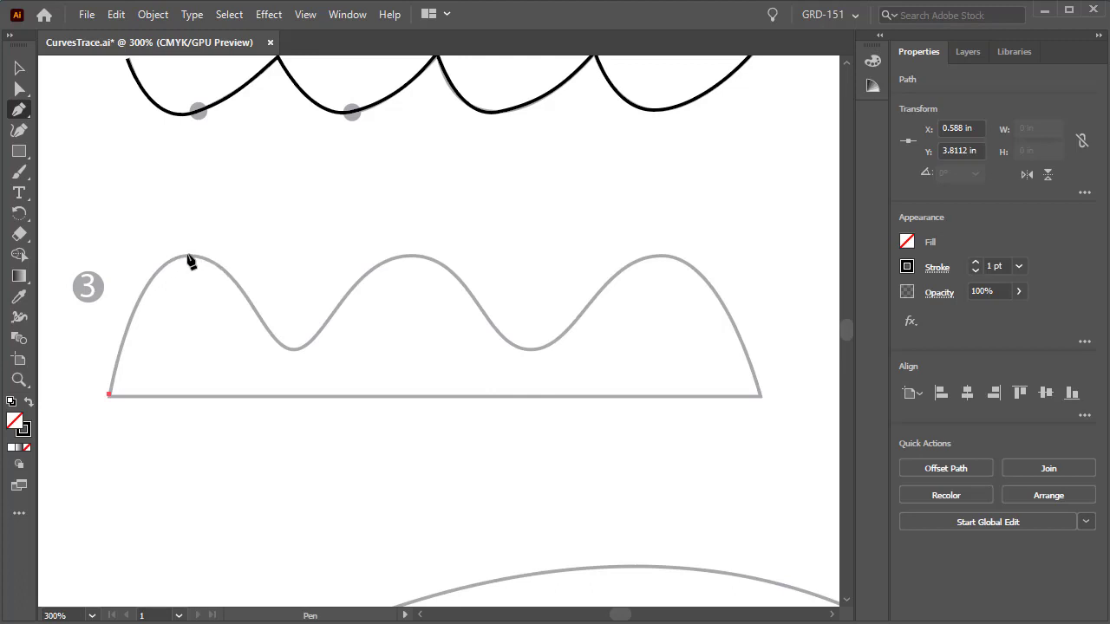
drag(188, 256, 236, 256)
drag(236, 255, 236, 255)
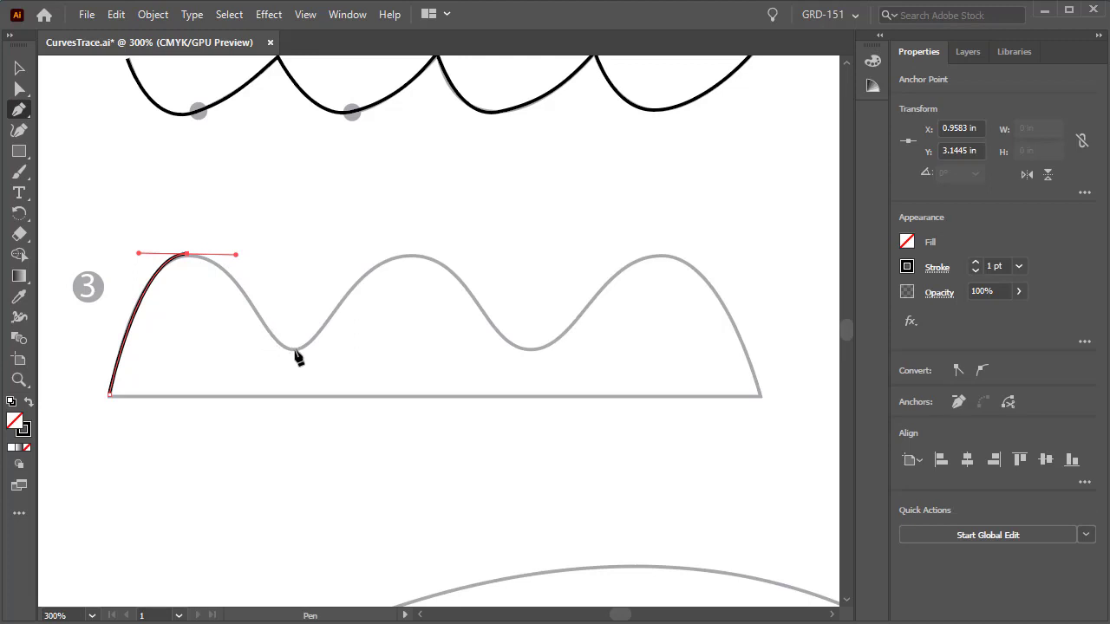
Continue shape 3's path with smooth anchors at the first valley, second peak, second valley and third peak.
drag(295, 350, 319, 346)
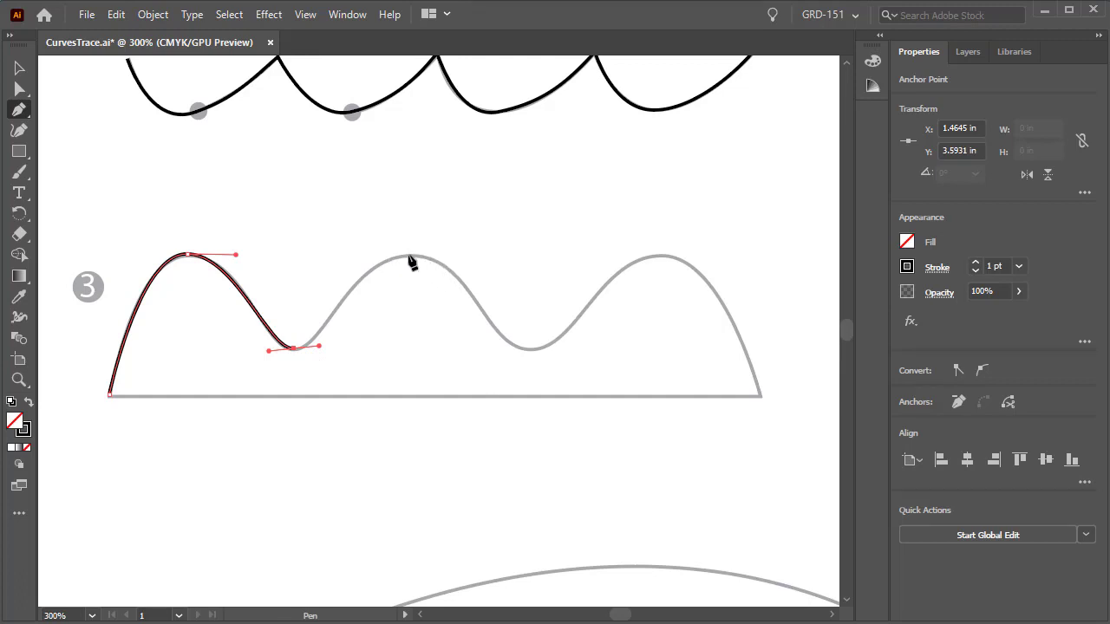
drag(409, 257, 460, 258)
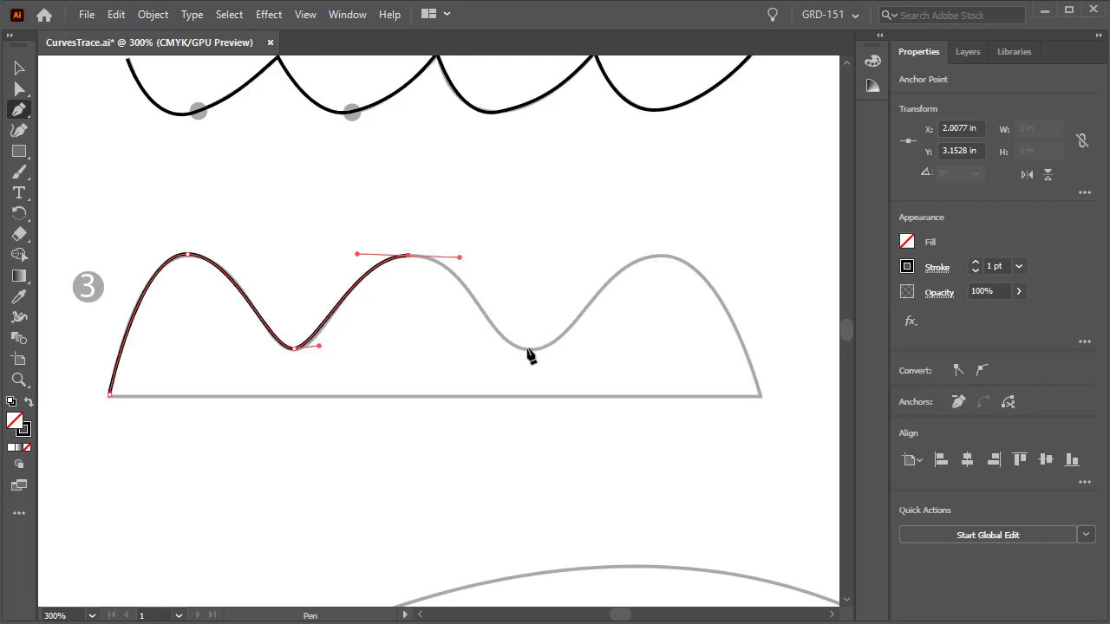
drag(528, 351, 560, 348)
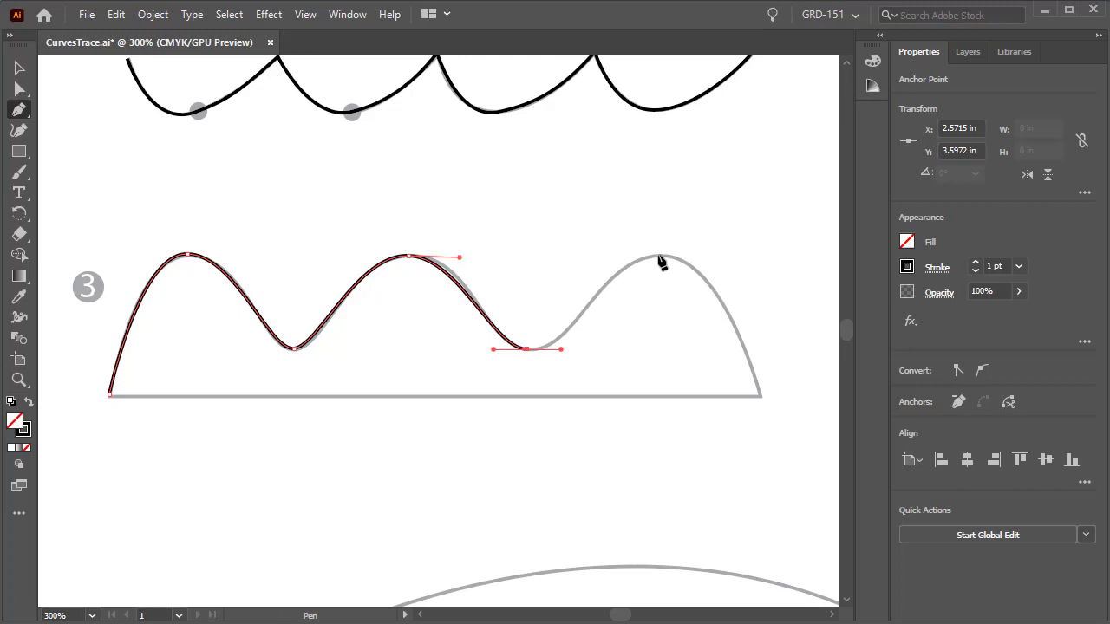
drag(659, 256, 707, 255)
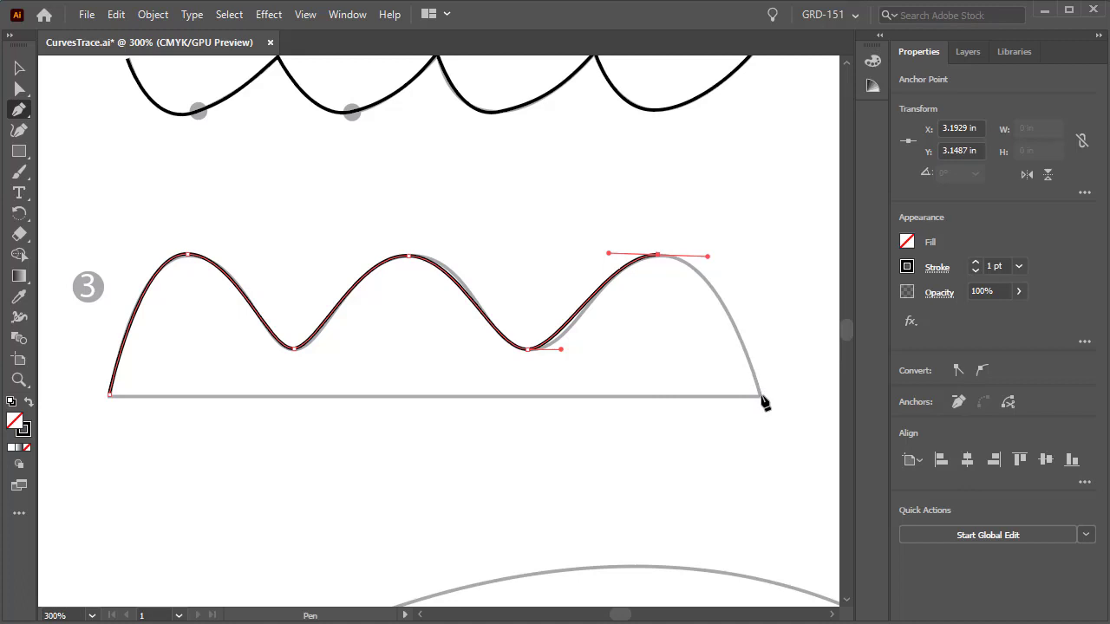
Curve shape 3's path down to the lower-right corner, remove that anchor's outgoing handle, and close the path with a straight baseline.
drag(760, 396, 773, 443)
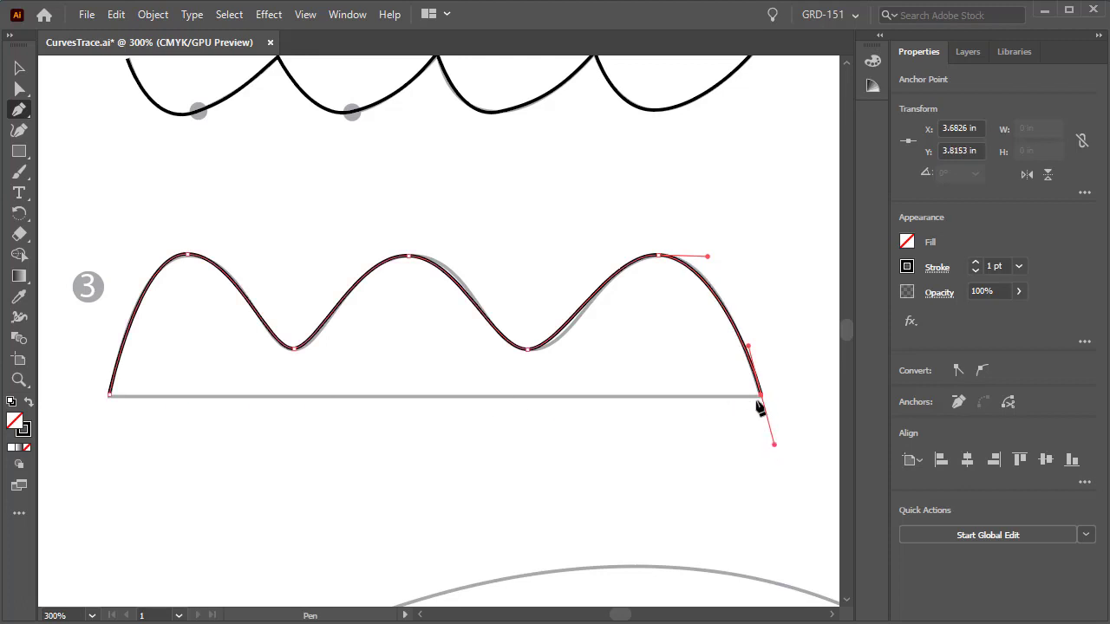
key(alt)
click(109, 397)
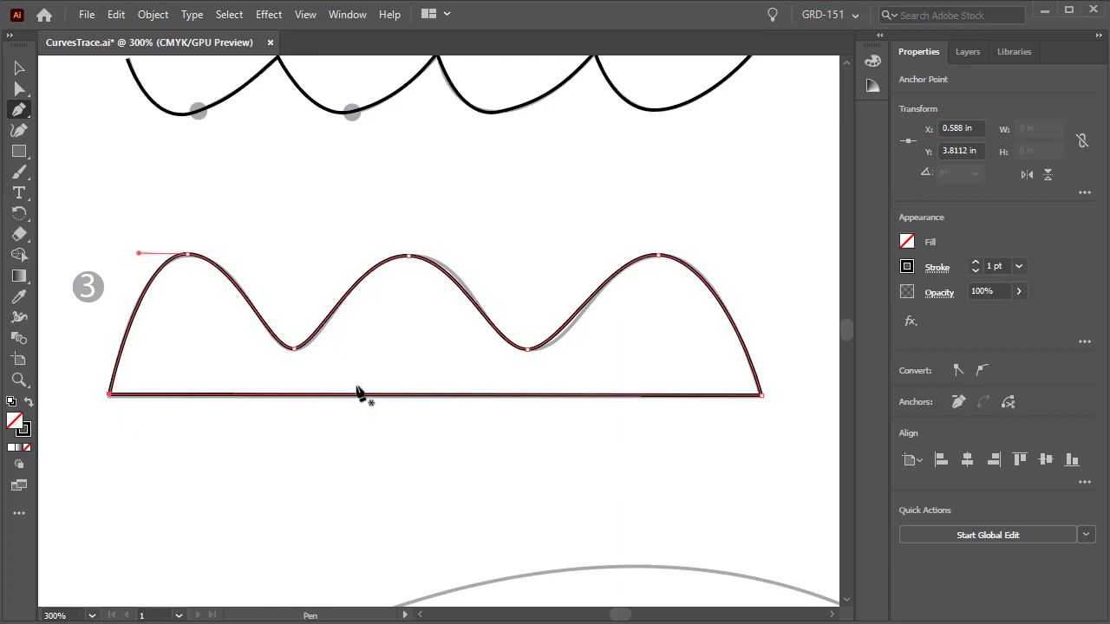
Move shape 3's second-peak anchor to about X 2.03 in, Y 3.15 in and lengthen its handles to match the template.
key(z)
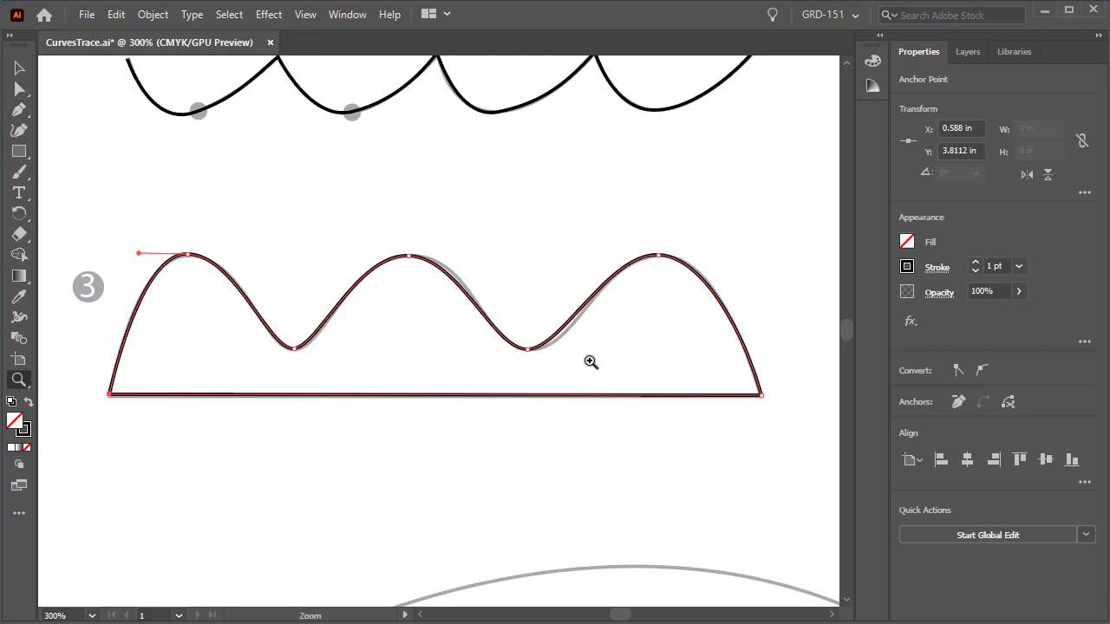
click(417, 259)
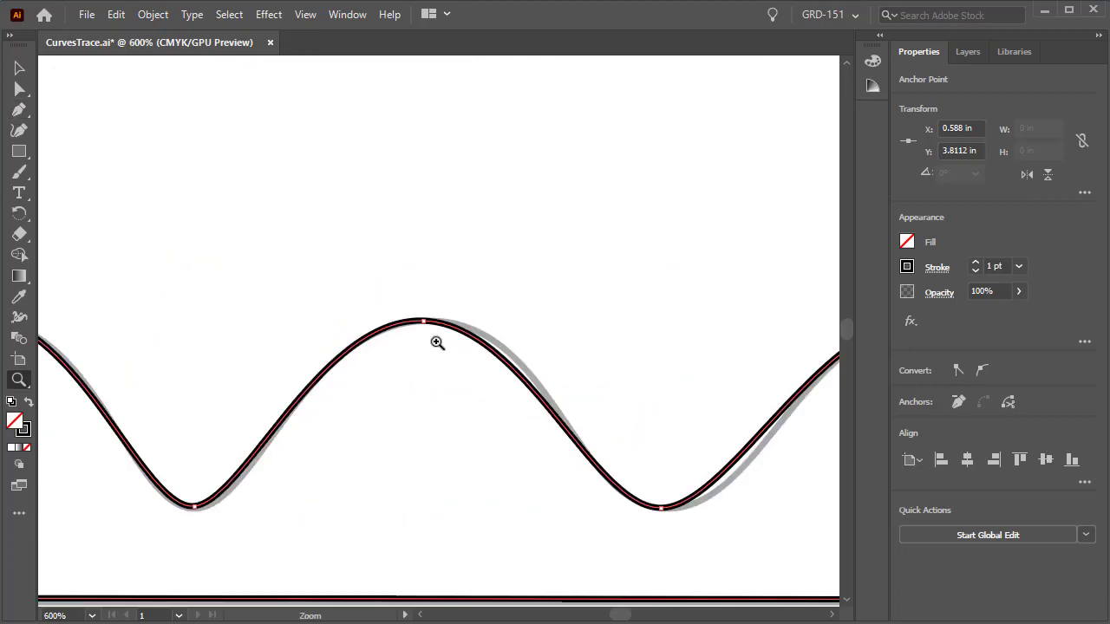
click(435, 343)
click(20, 89)
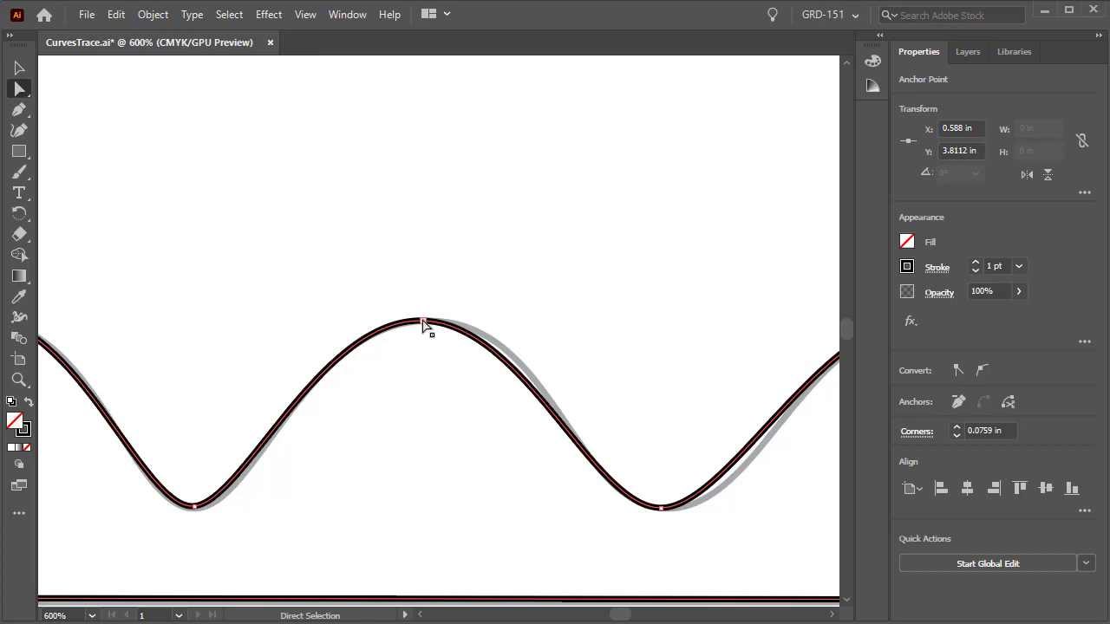
drag(423, 323, 433, 320)
drag(535, 322, 538, 322)
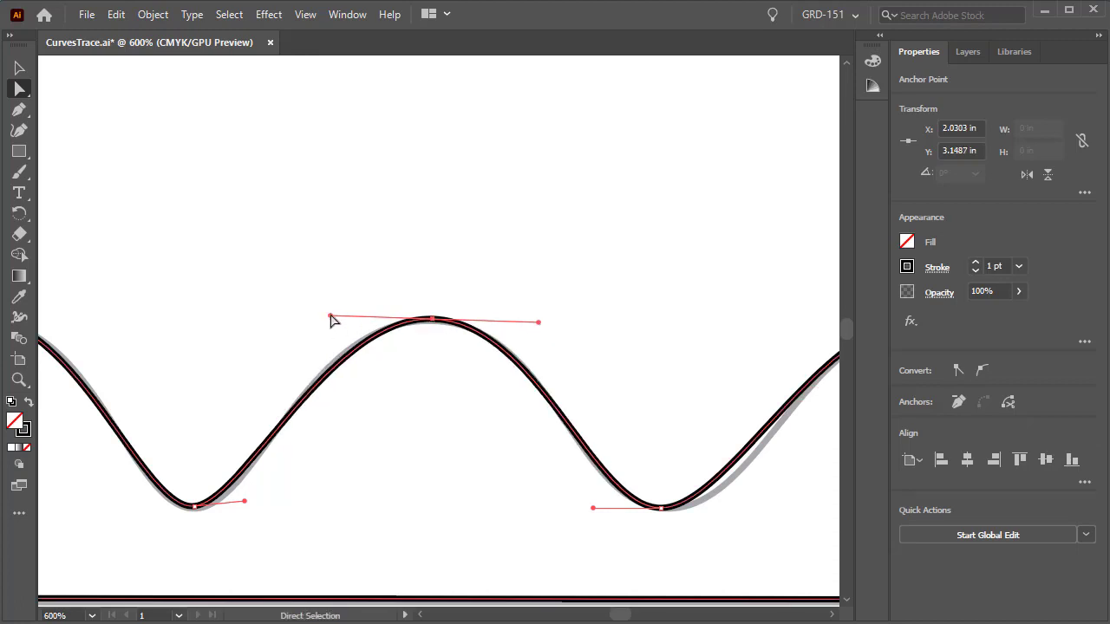
drag(330, 315, 324, 314)
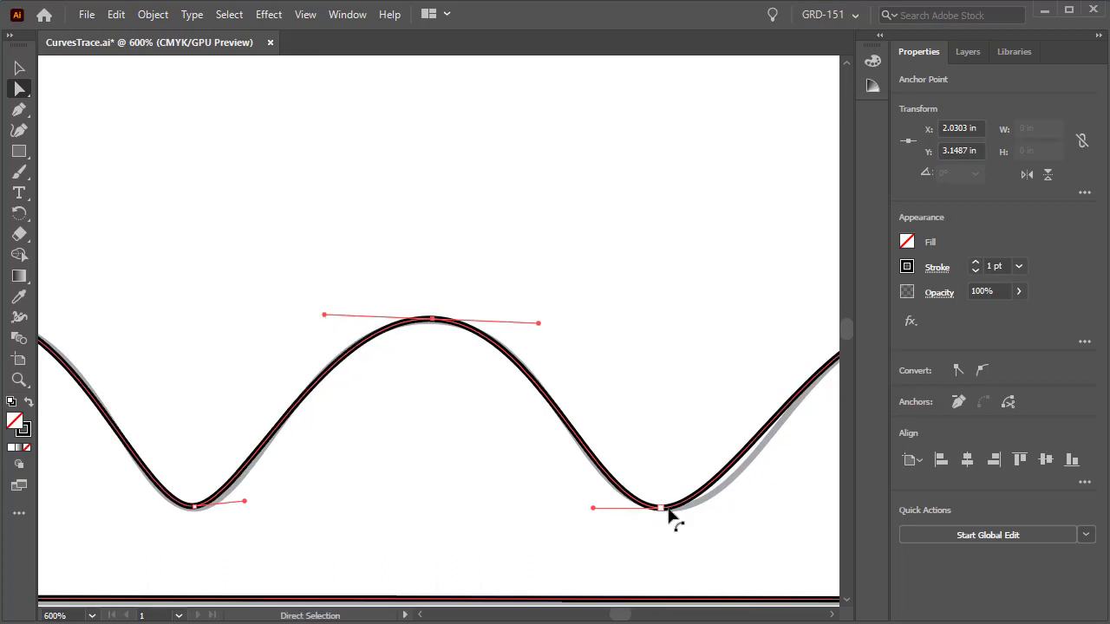
Lengthen the outgoing handle of shape 3's second-valley anchor so the rise to the third peak matches the template, and deselect the path.
key(space)
drag(790, 515, 429, 508)
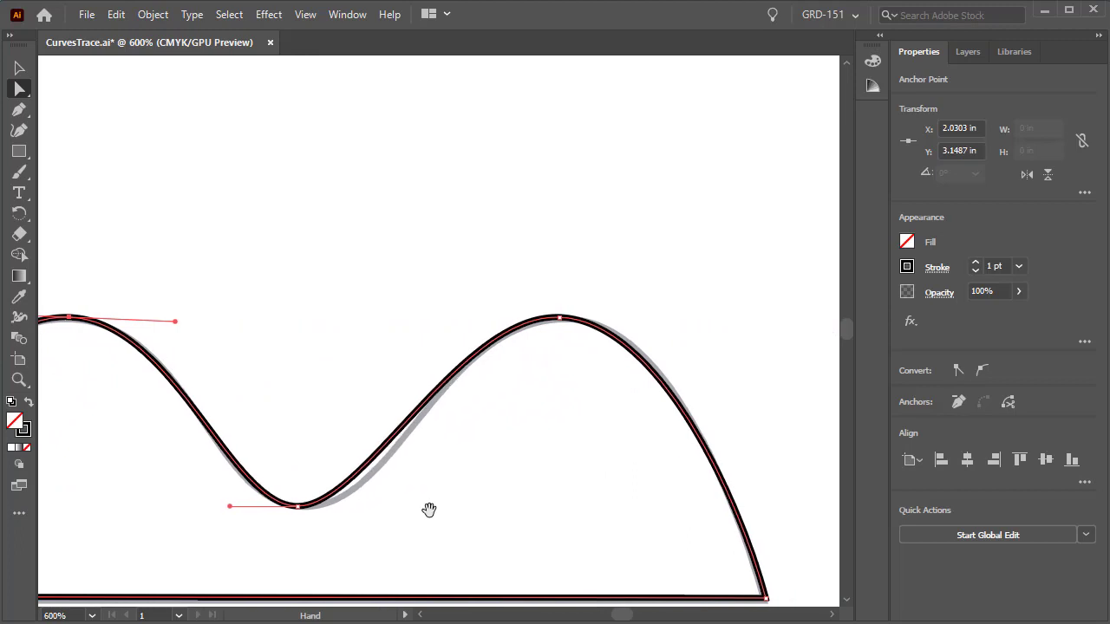
click(297, 507)
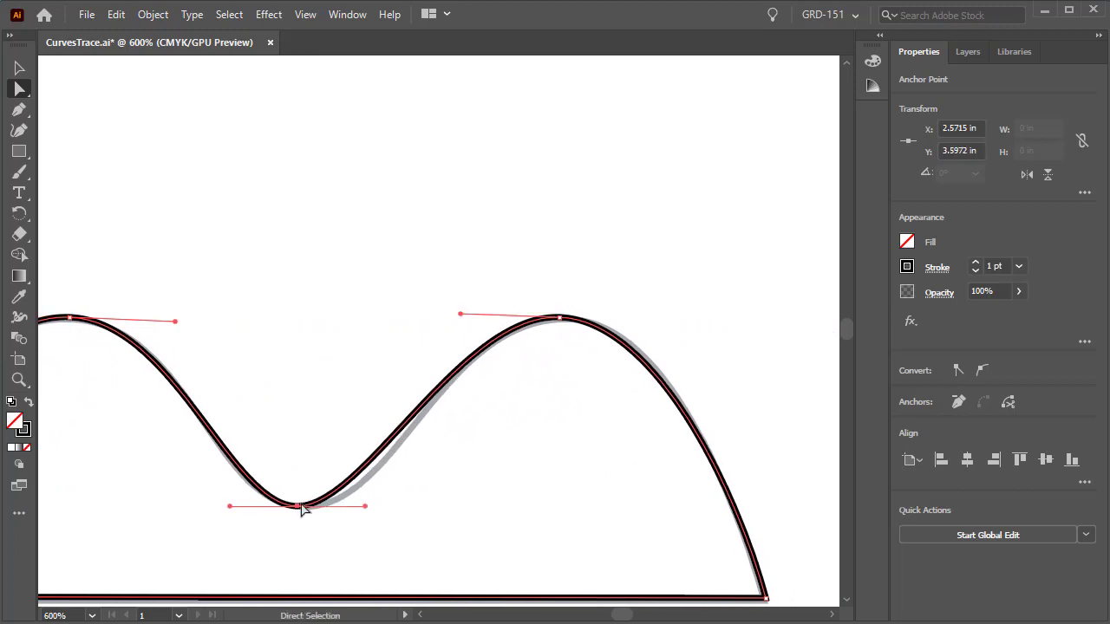
drag(365, 507, 399, 506)
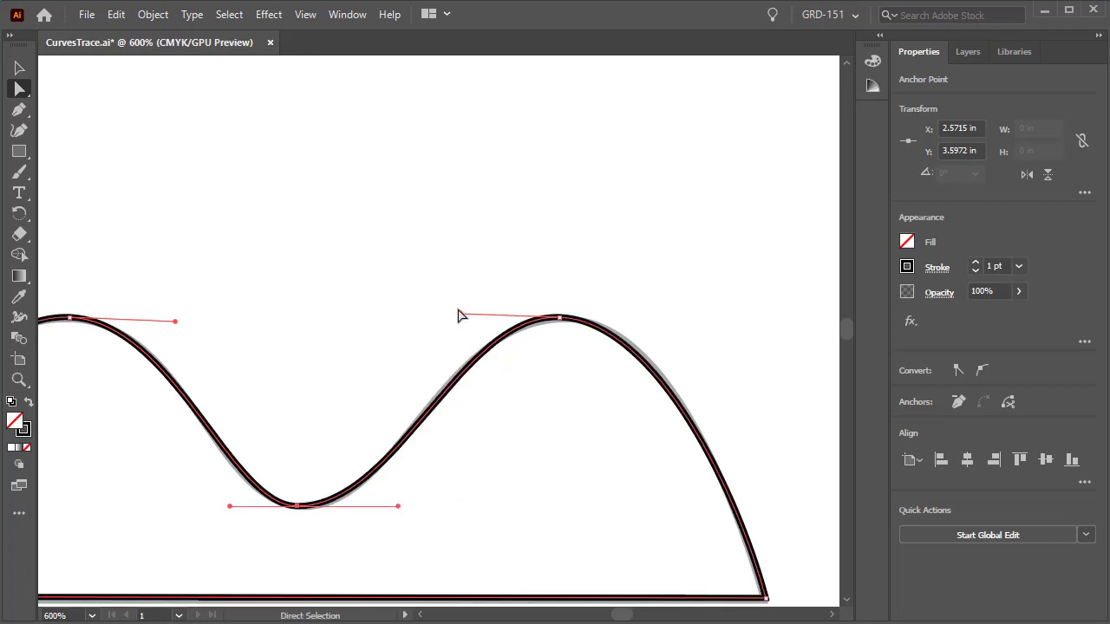
click(582, 479)
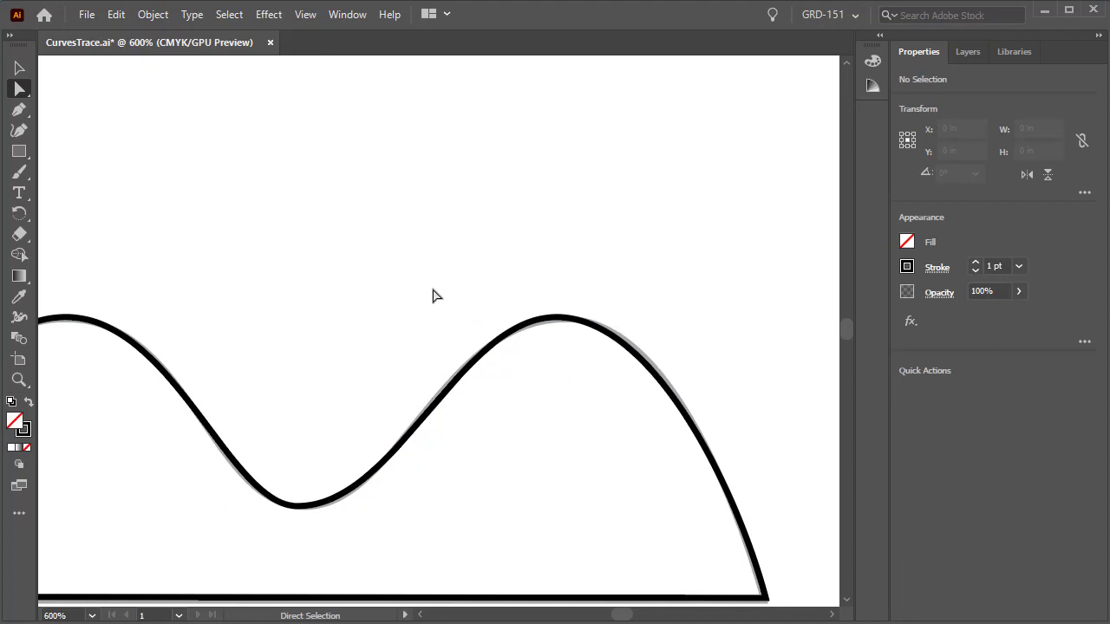
Start a Pen path on shape 4's upper-left edge, about X 1.11 in, Y 5.21 in, and add a smooth anchor with horizontal handles at its top crest.
key(ctrl+0)
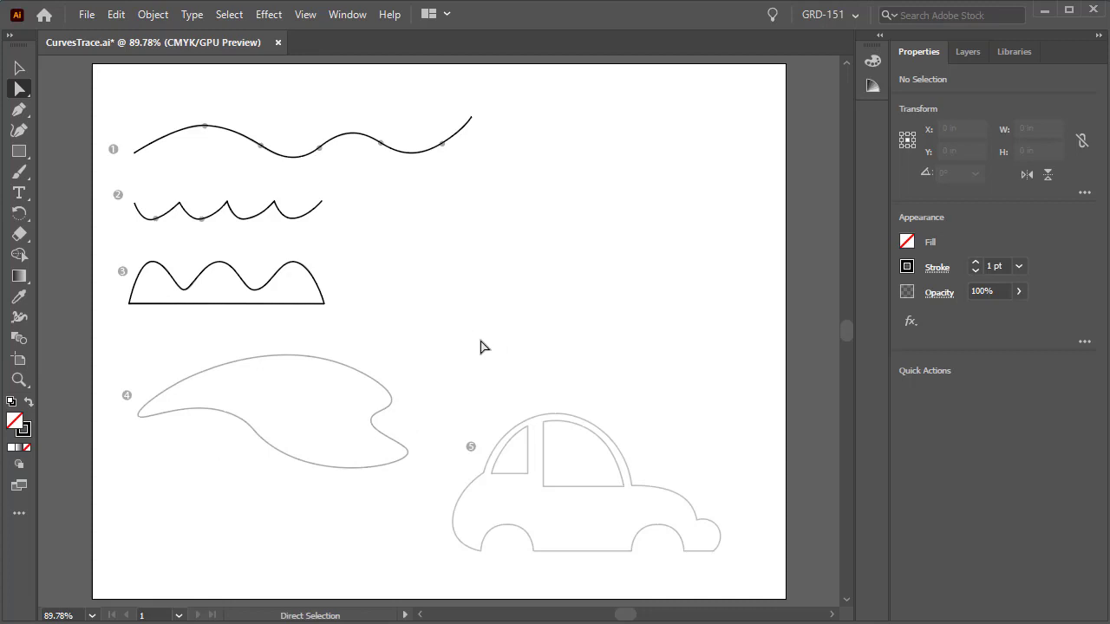
click(22, 382)
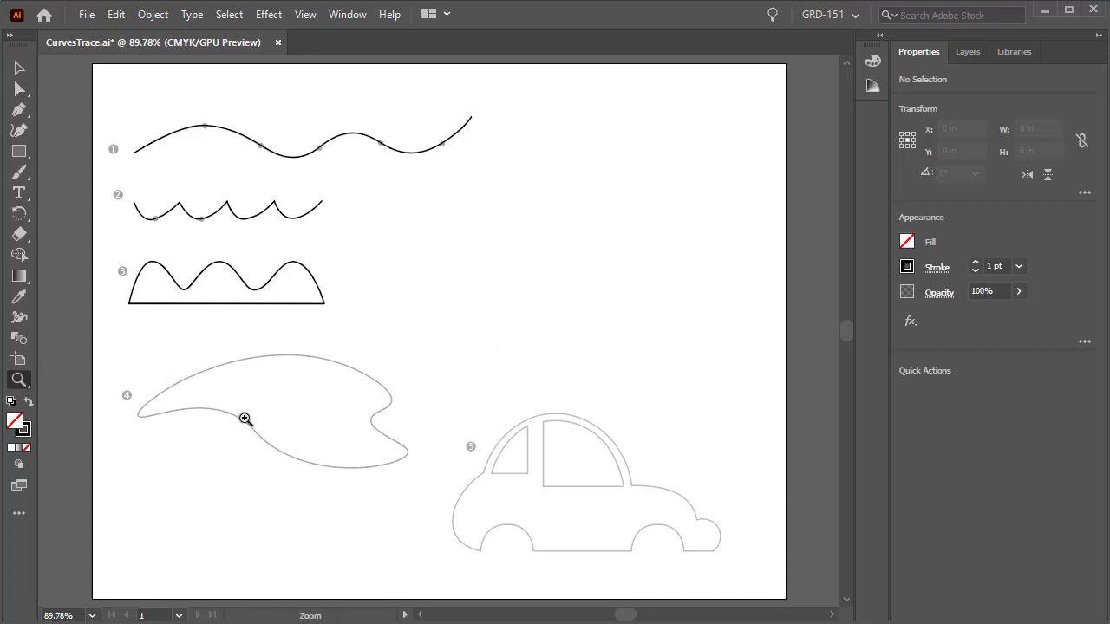
click(148, 396)
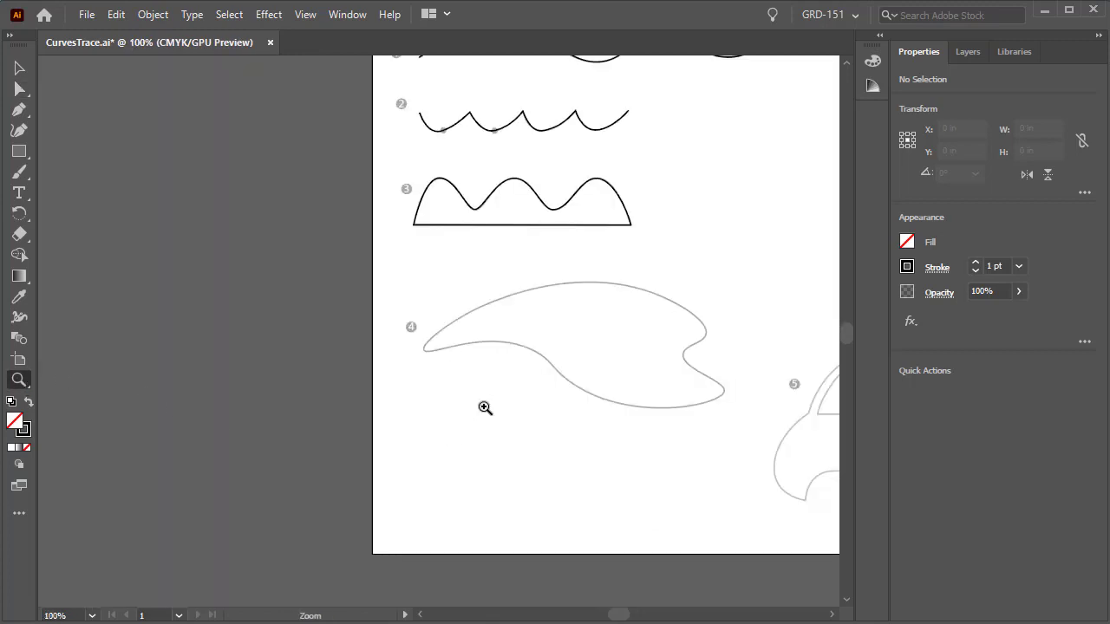
click(514, 336)
click(517, 336)
key(v)
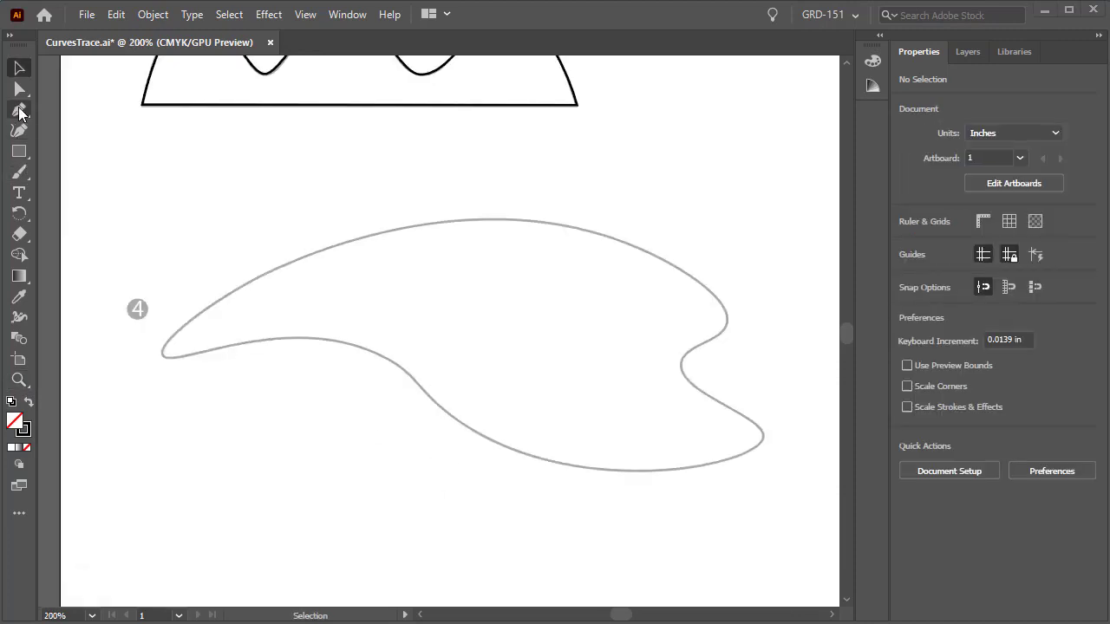
key(p)
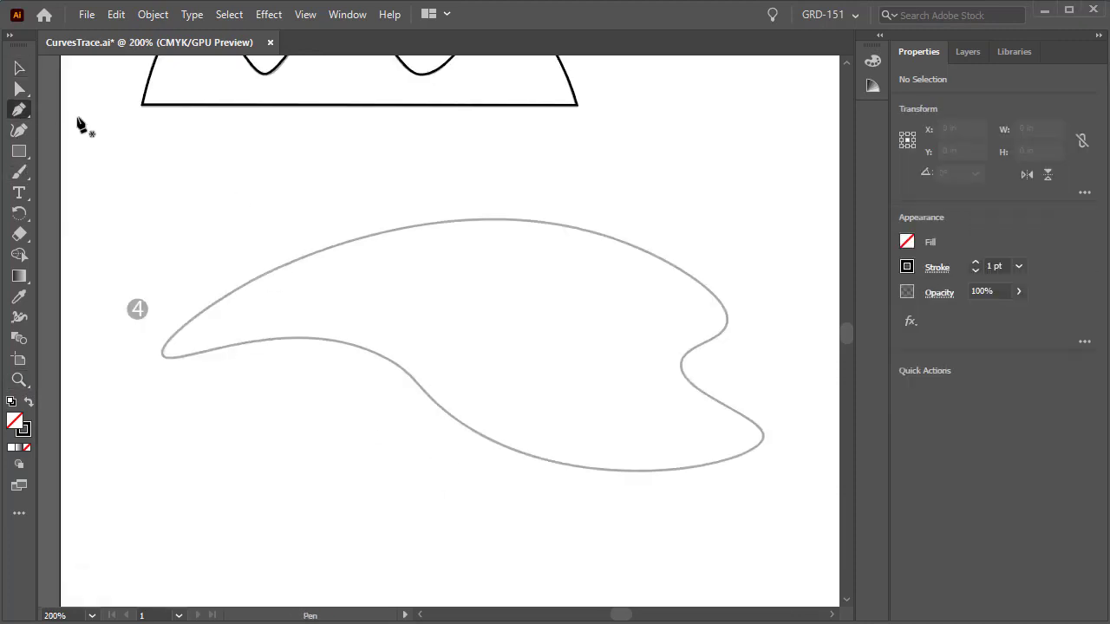
click(214, 302)
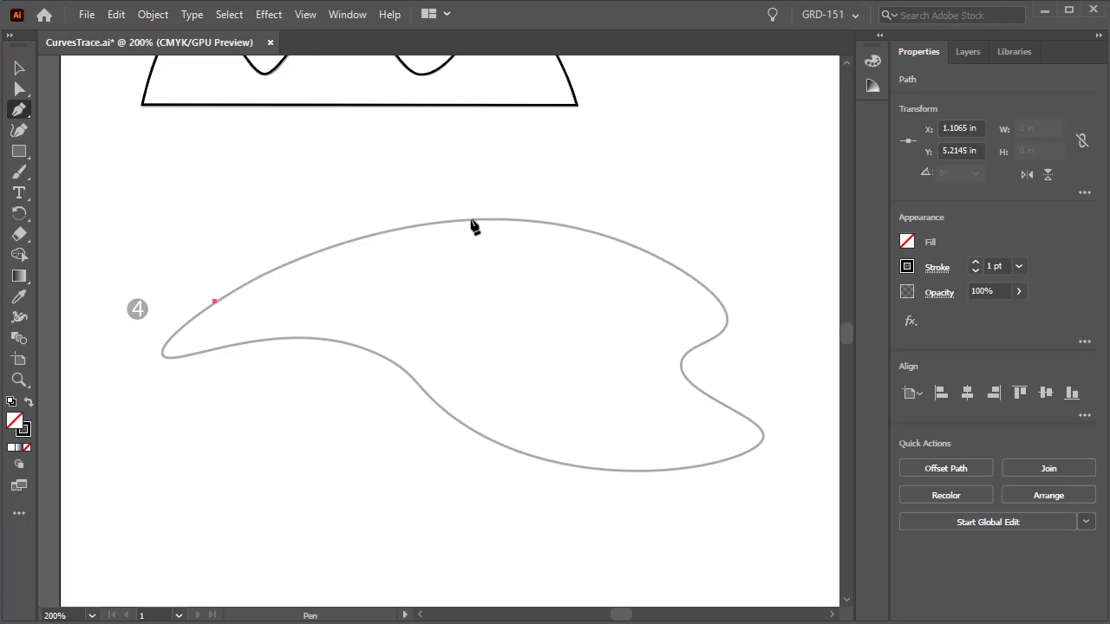
drag(470, 219, 594, 221)
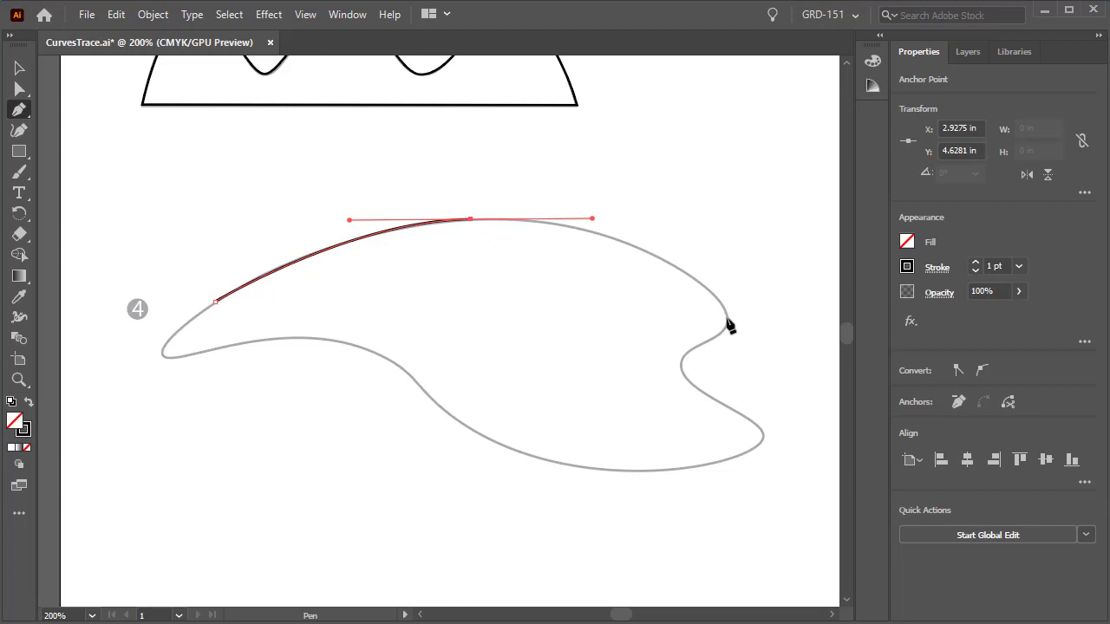
Continue shape 4's path with smooth anchors at the upper-right bulge, the inner notch and the lower-right tip, using near-vertical handles.
drag(726, 319, 739, 371)
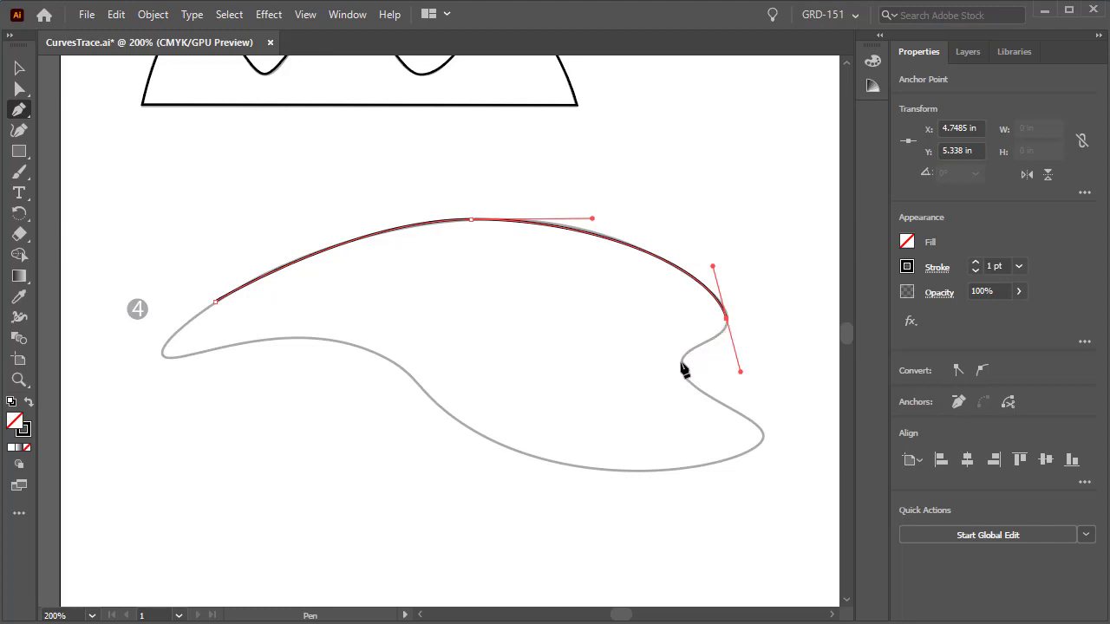
drag(681, 362, 683, 397)
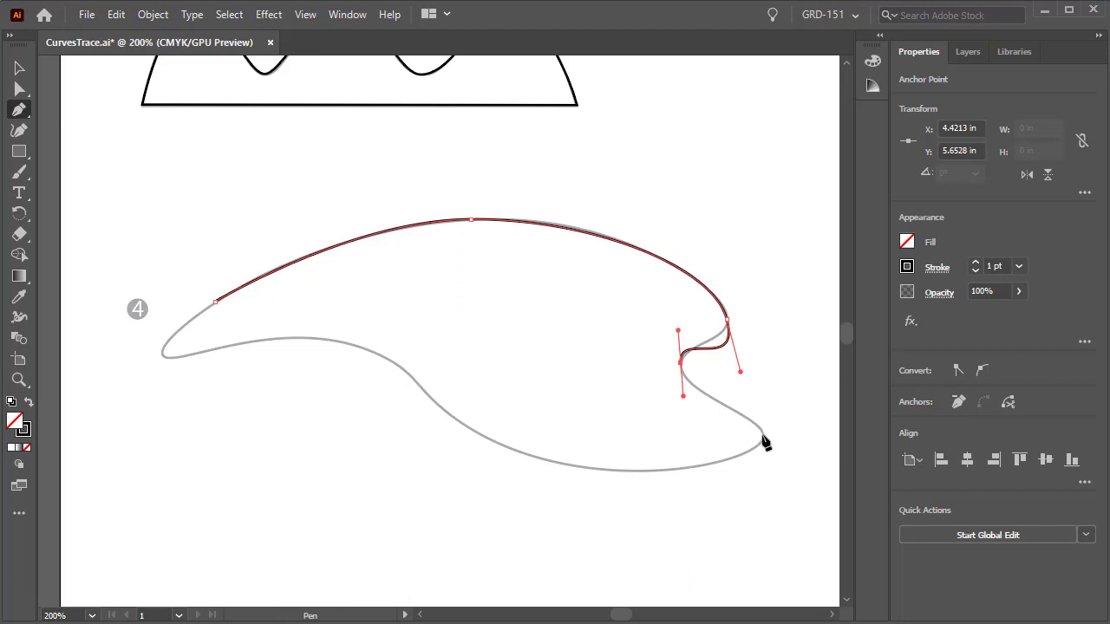
drag(762, 433, 761, 451)
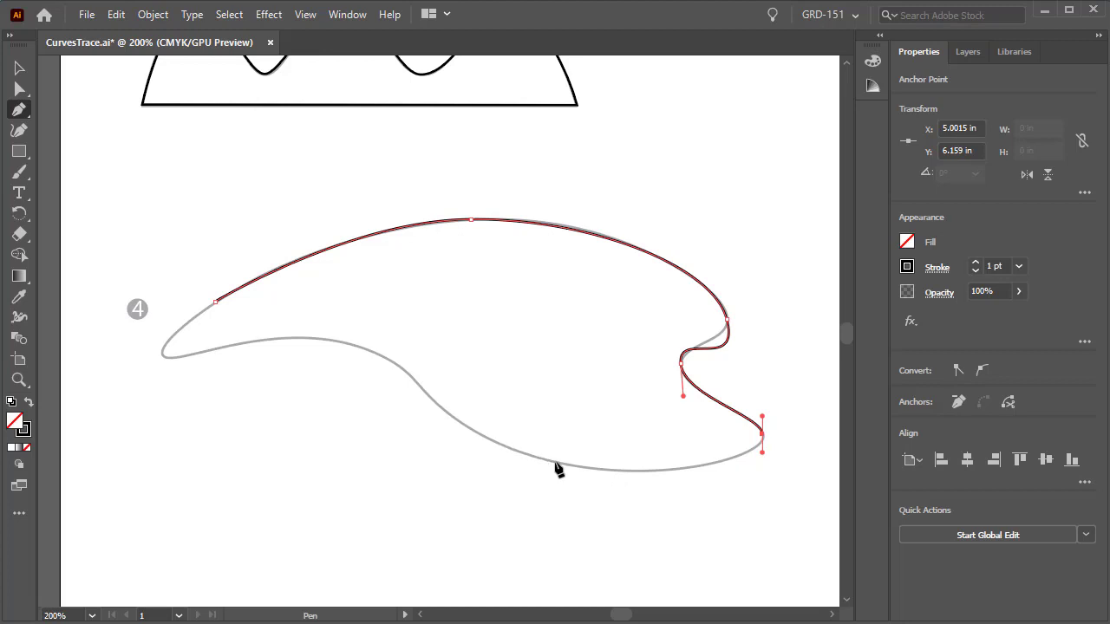
Add smooth anchors along shape 4's bottom curve, the underside crest and the left tip, and close the path at its starting anchor.
drag(536, 458, 392, 422)
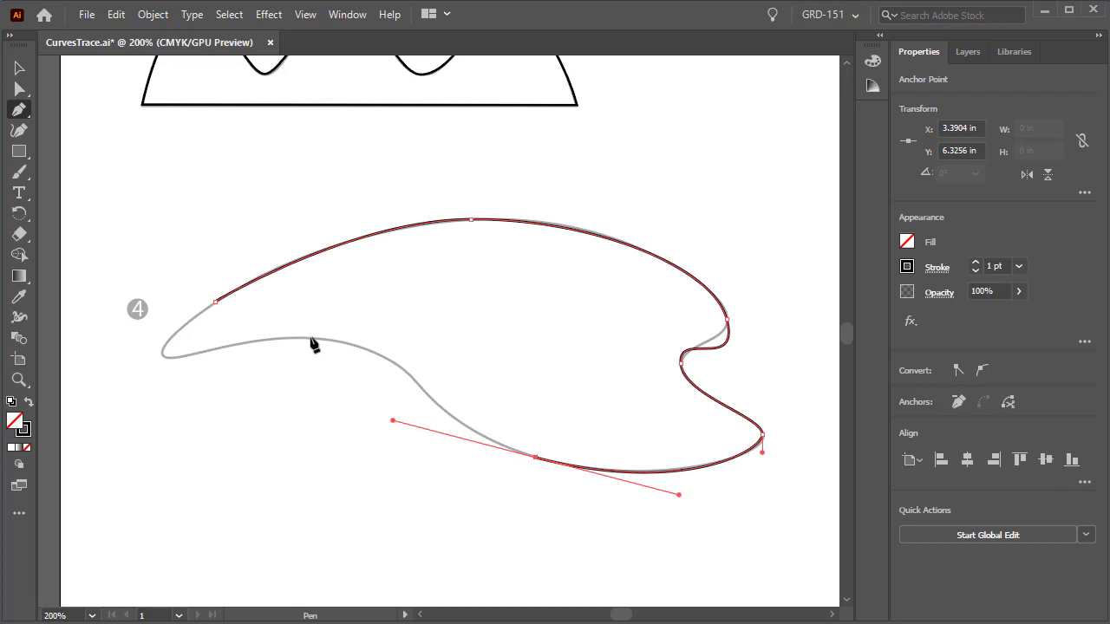
drag(311, 338, 193, 339)
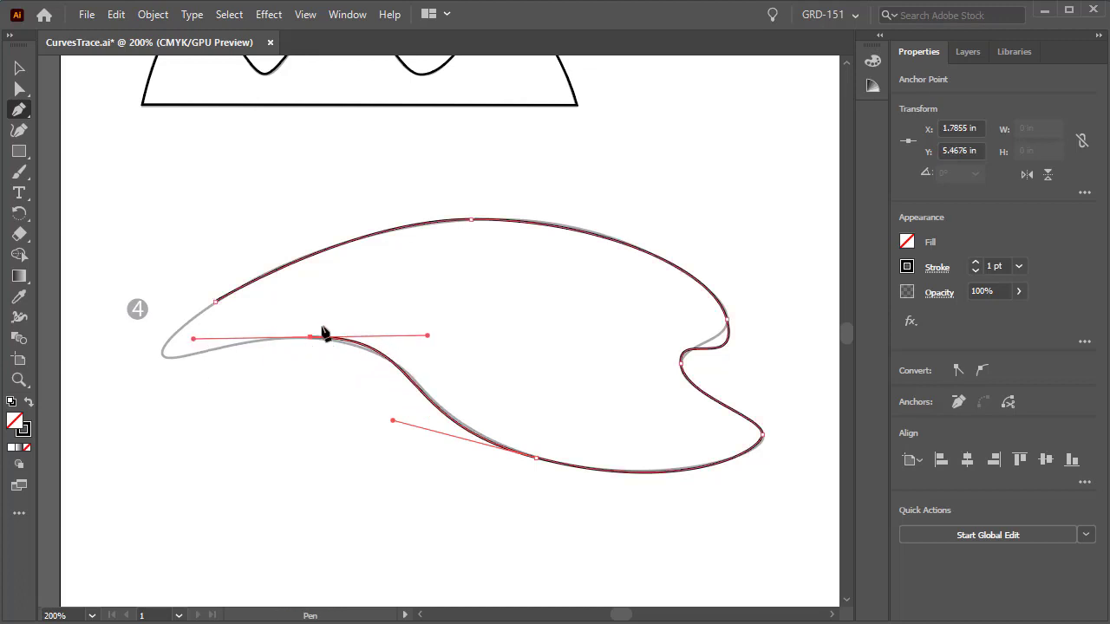
click(163, 357)
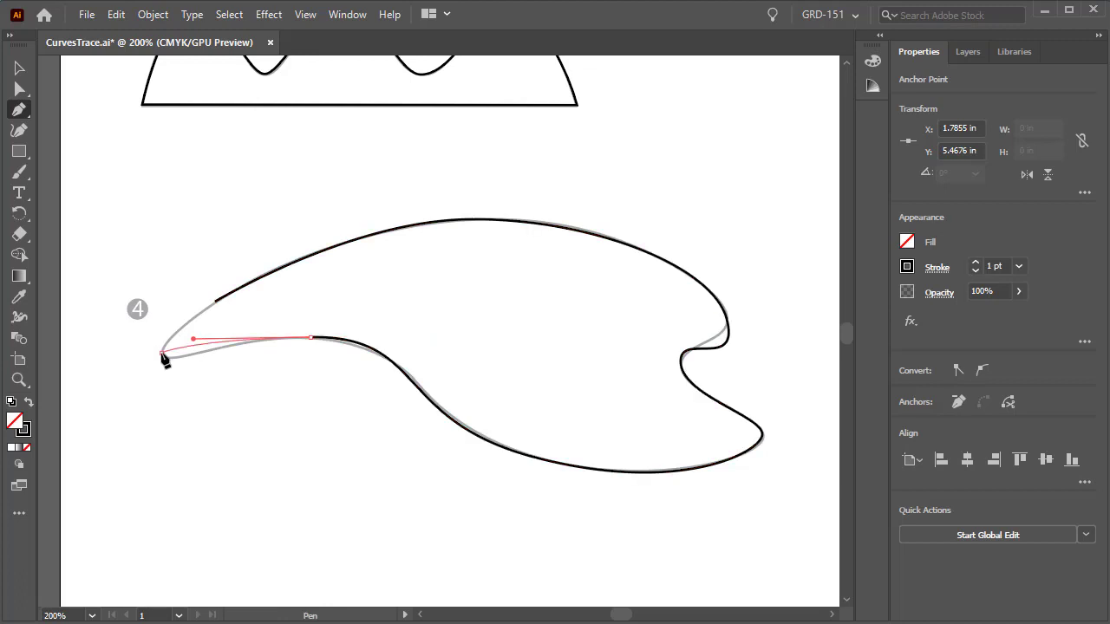
drag(161, 356, 151, 336)
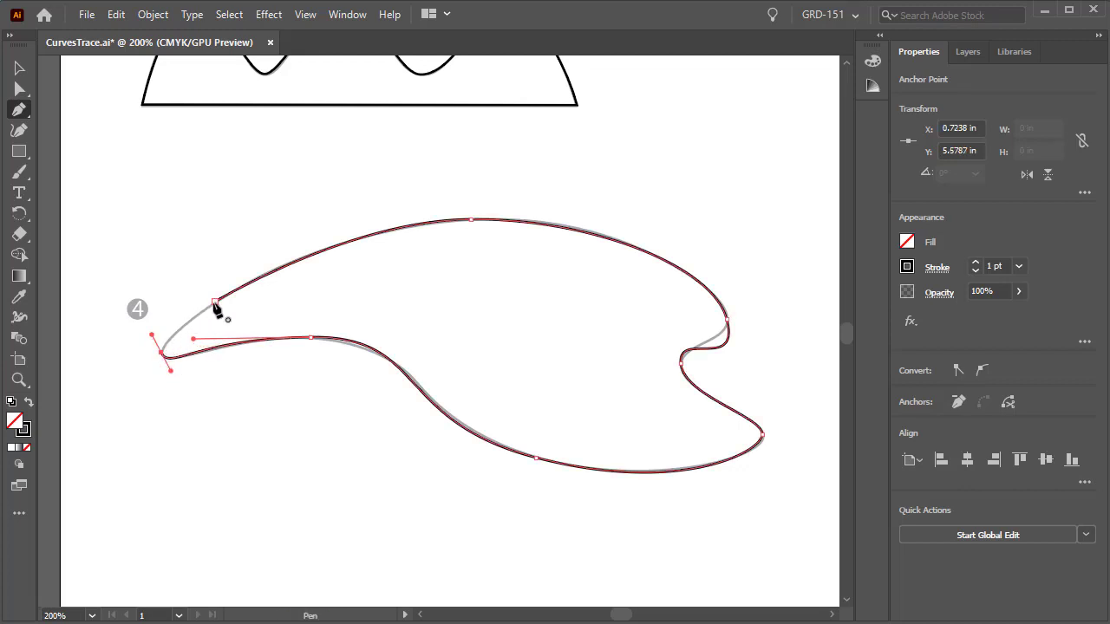
mouse_move(215, 303)
mouse_down()
mouse_move(242, 285)
mouse_move(230, 295)
mouse_up()
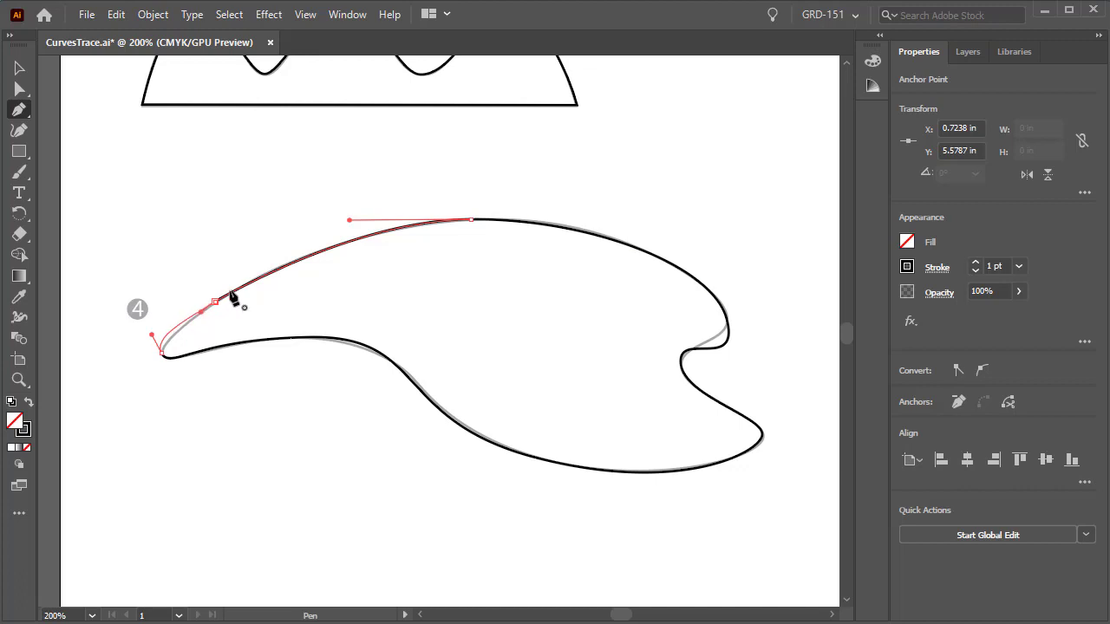
click(216, 303)
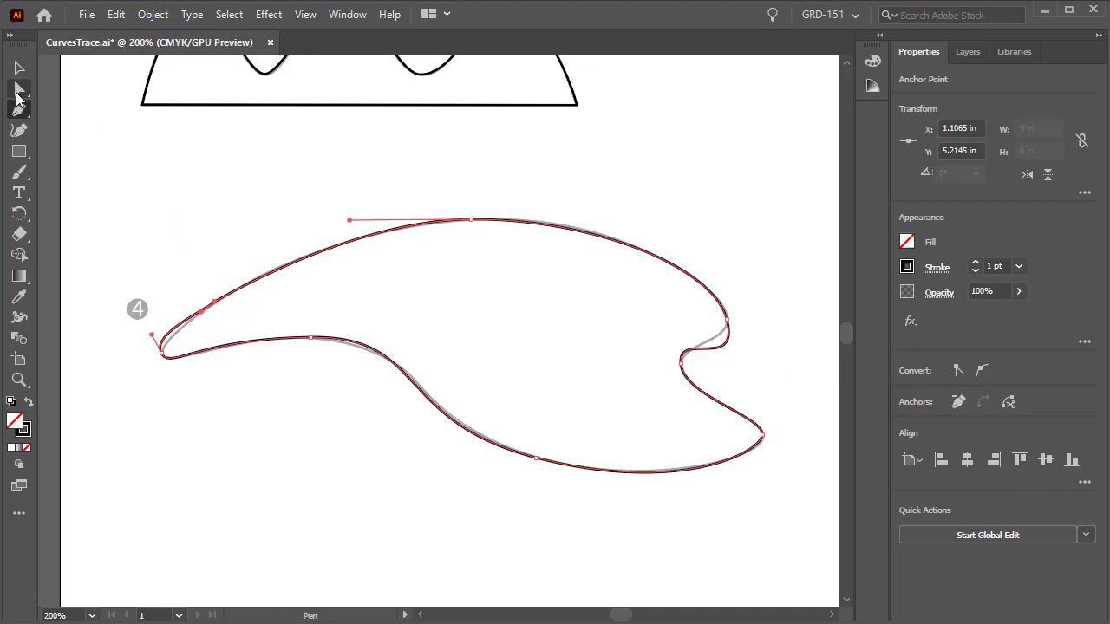
Shorten the facing handles of shape 4's upper-right bulge and notch anchors with Direct Selection so the segment between them follows the template.
click(19, 89)
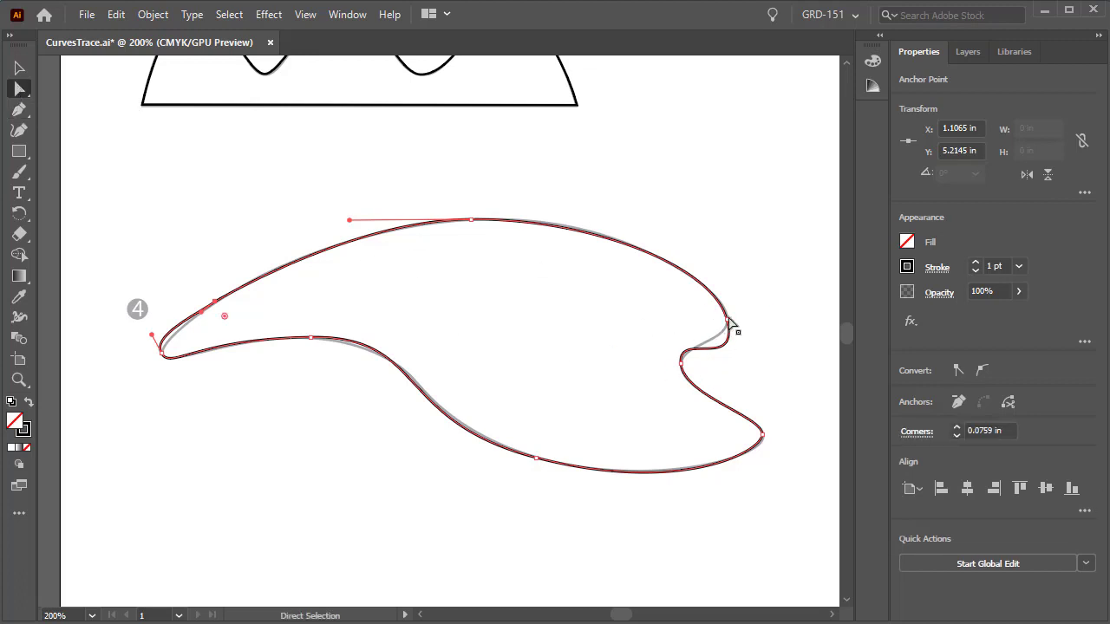
click(683, 362)
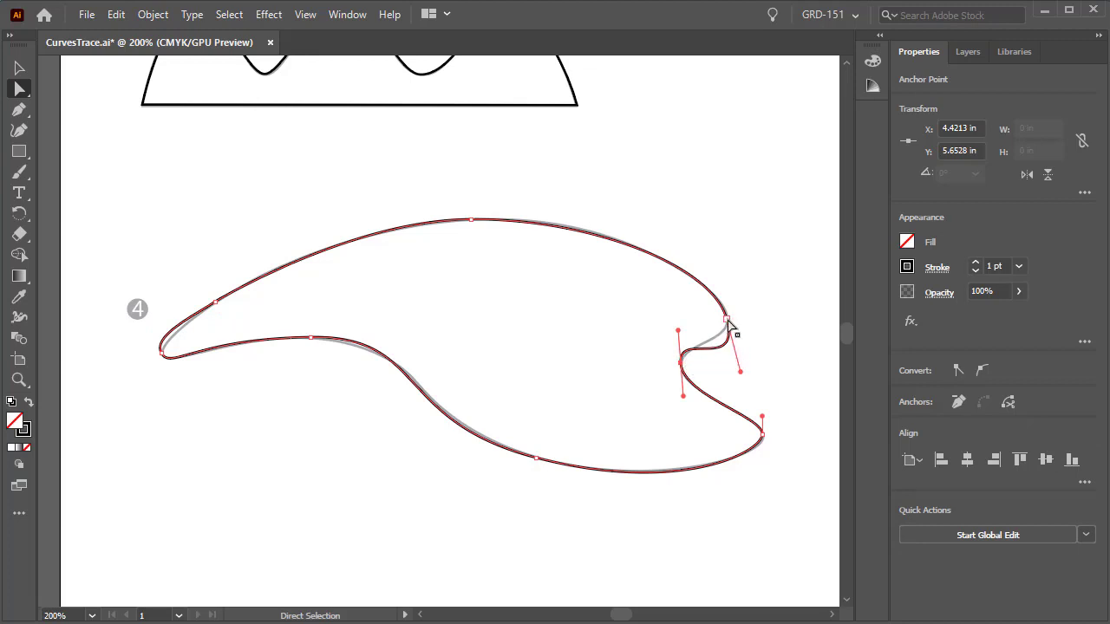
click(727, 319)
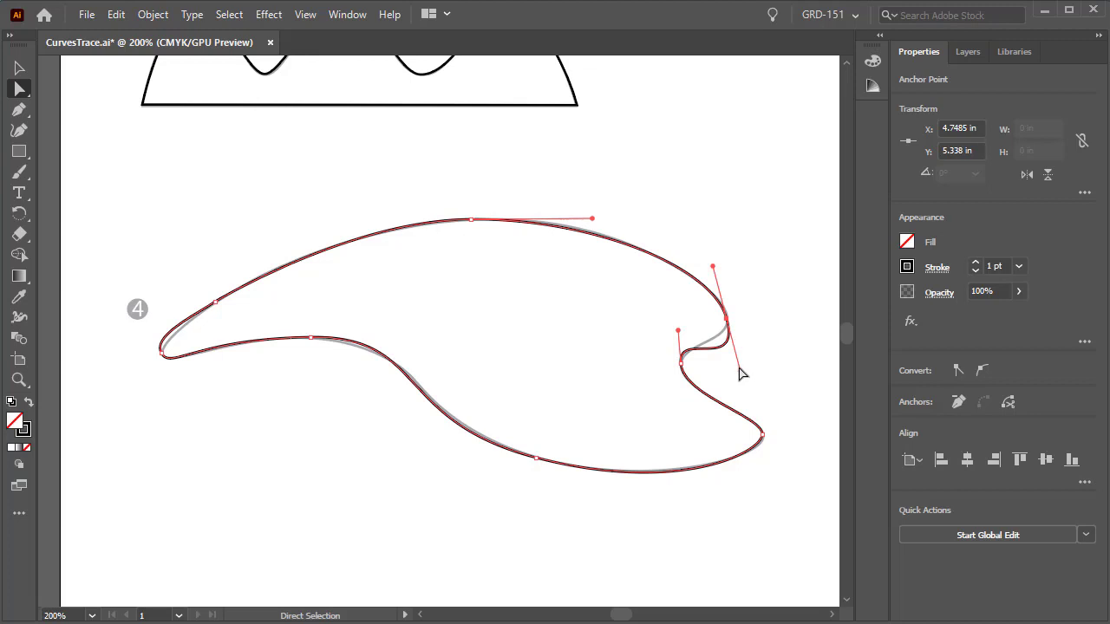
click(736, 368)
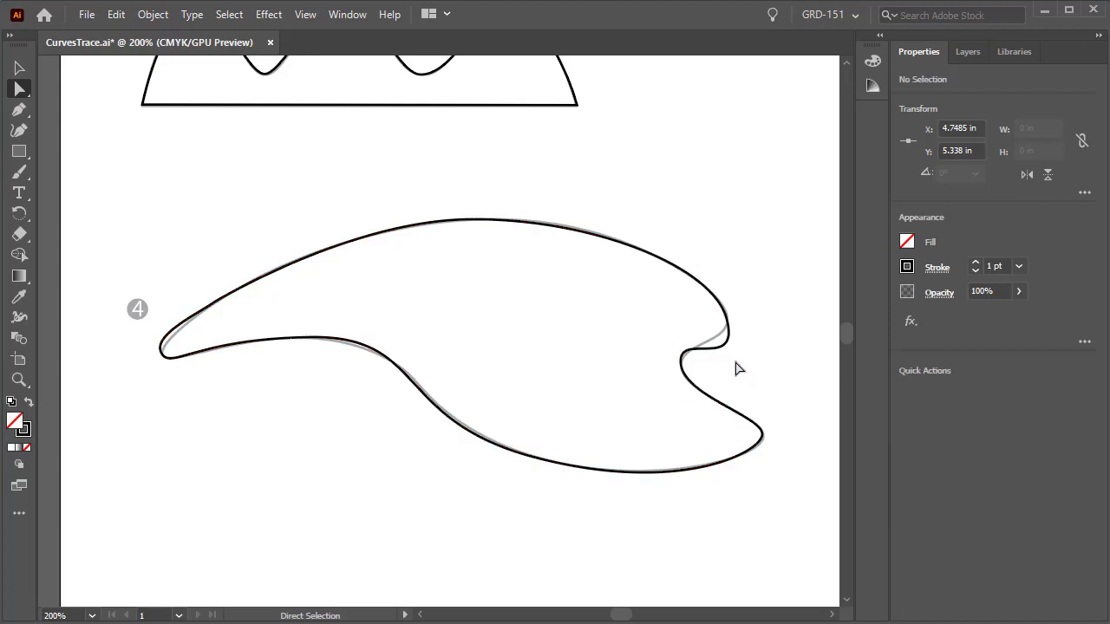
click(729, 320)
drag(741, 373, 730, 341)
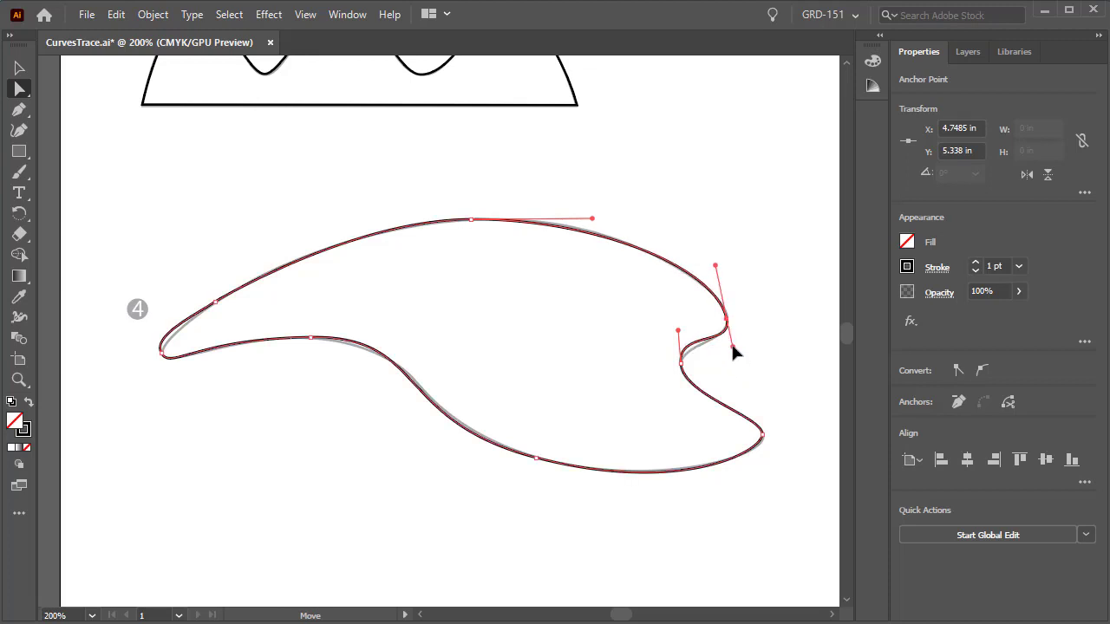
click(680, 364)
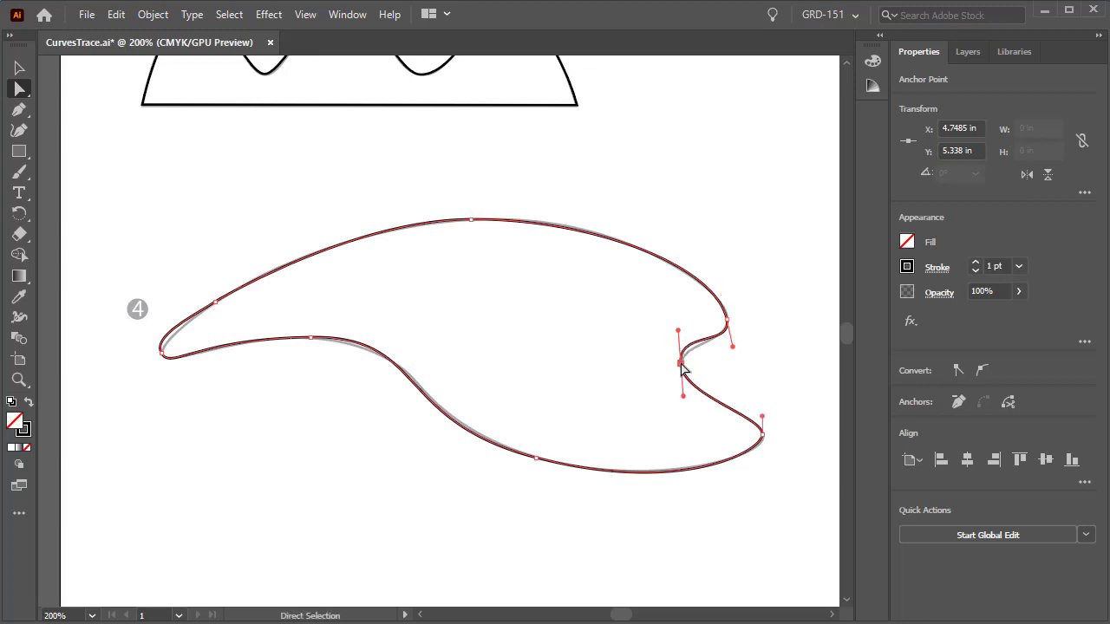
drag(679, 336, 681, 346)
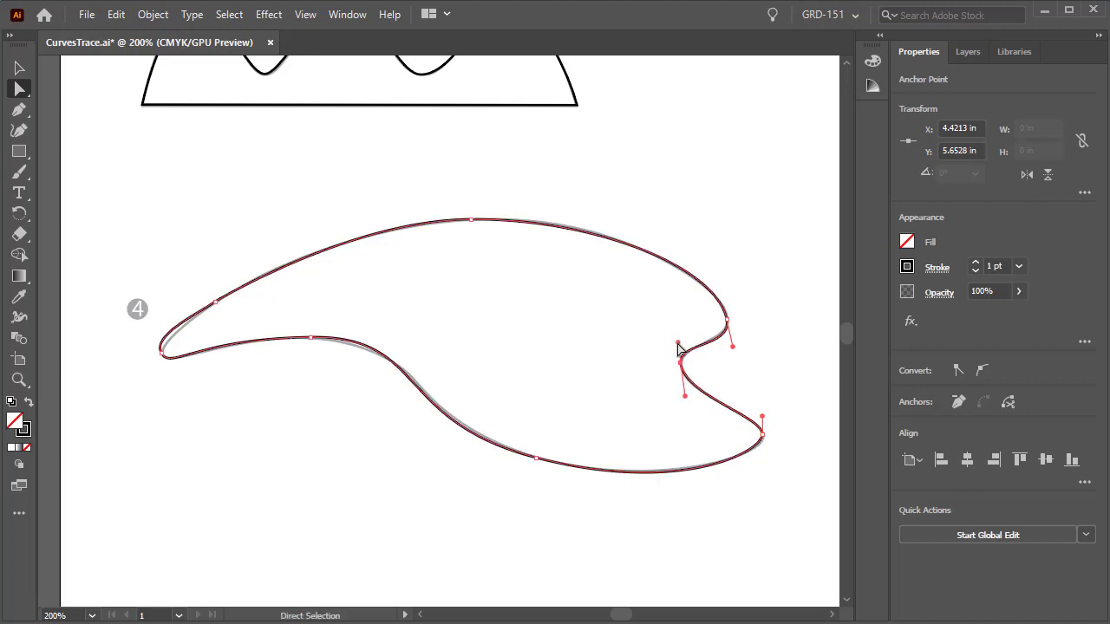
click(729, 322)
drag(733, 348, 731, 345)
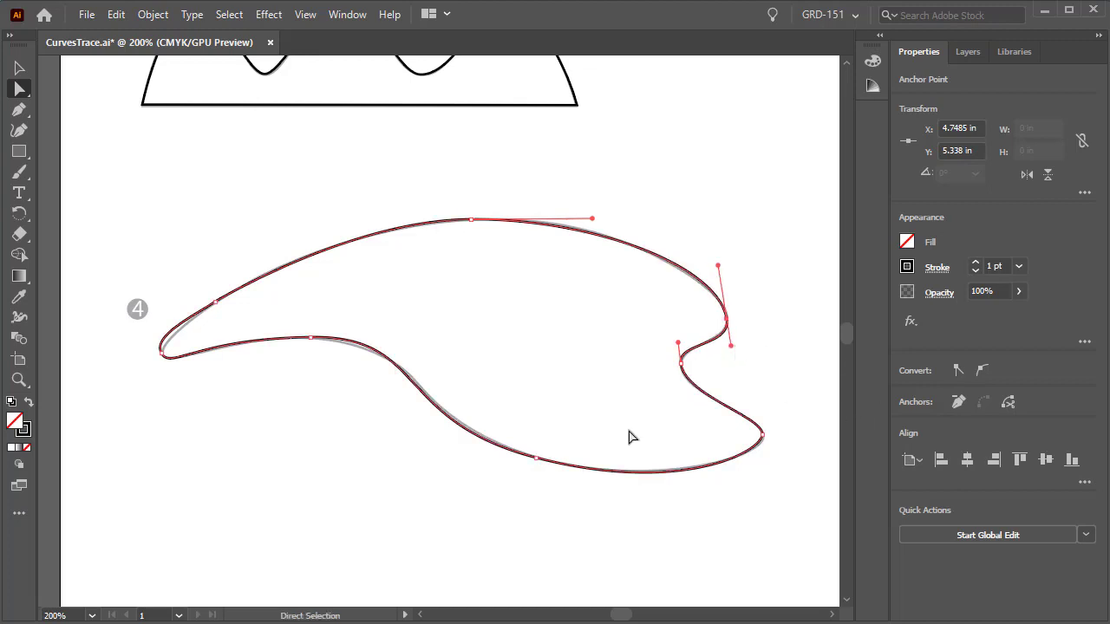
Reposition shape 4's underside crest anchor and shorten its handles and the lower curve anchor's facing handle so the S-curve follows the template.
click(310, 338)
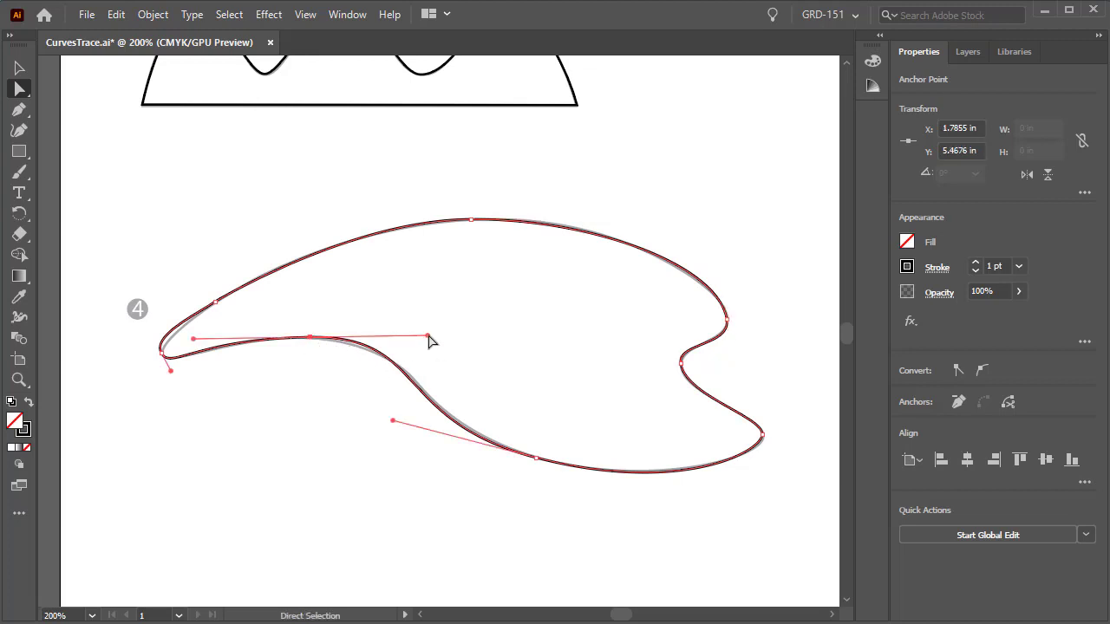
drag(428, 336, 409, 334)
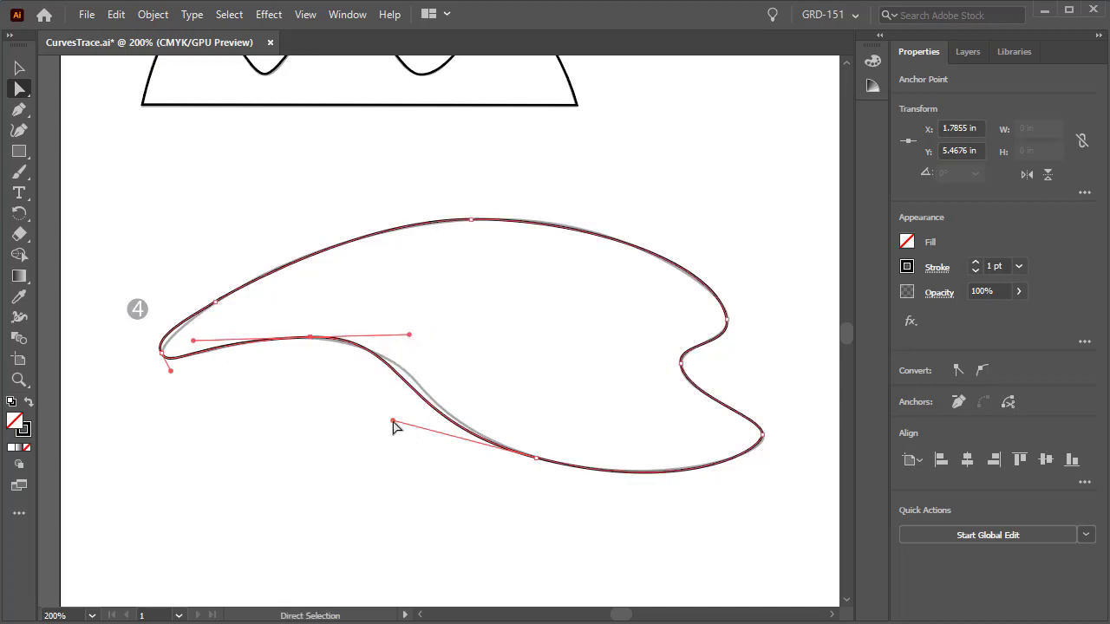
drag(393, 422, 414, 426)
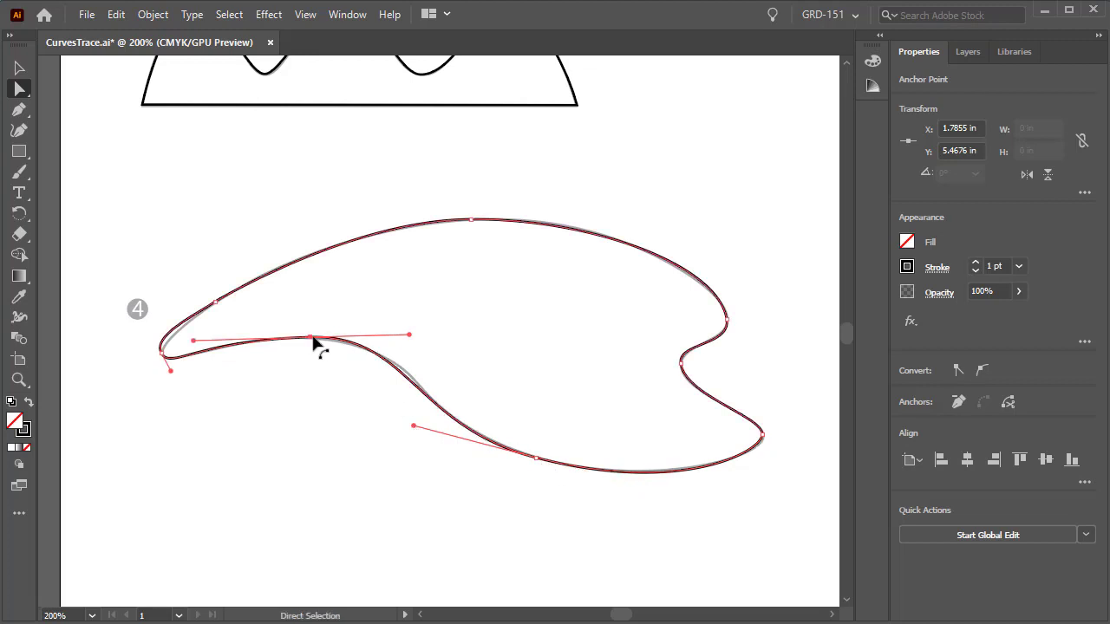
drag(312, 339, 324, 344)
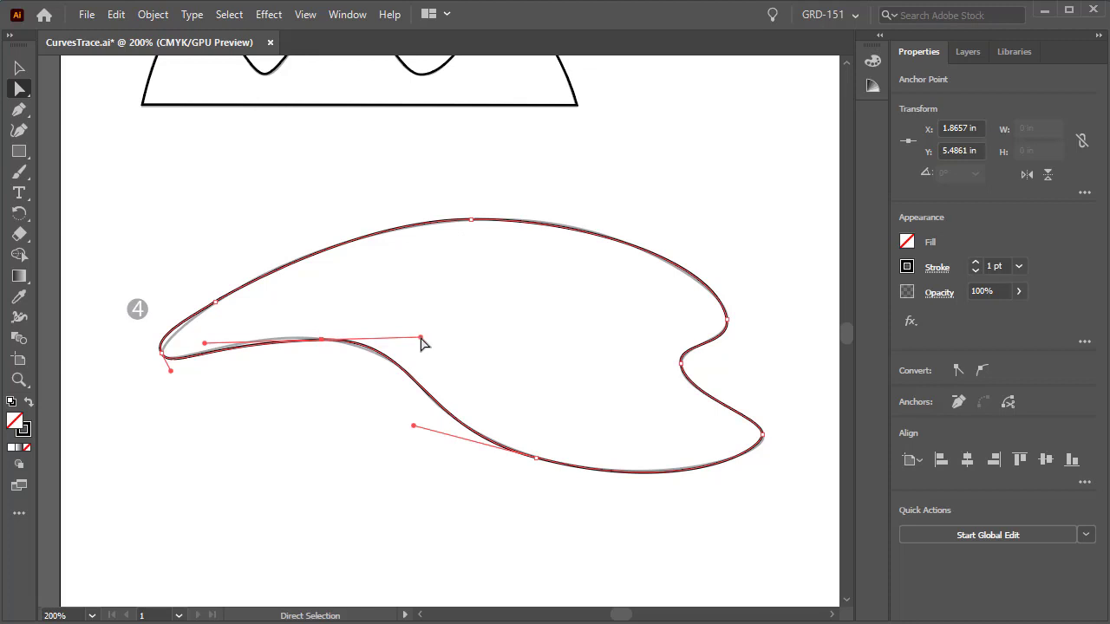
drag(422, 344, 415, 338)
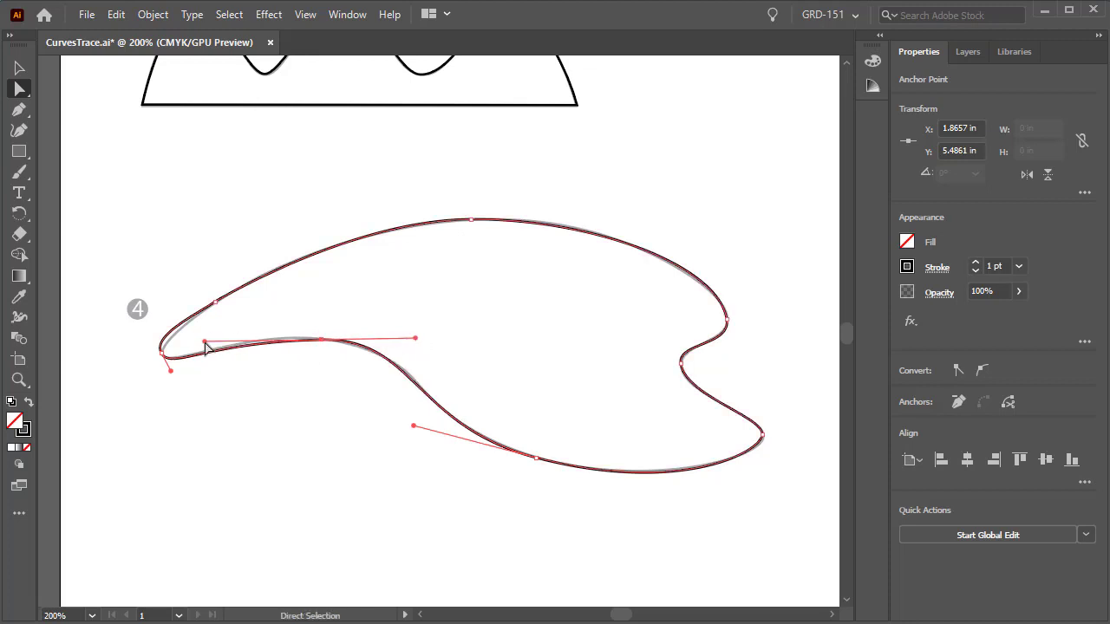
drag(204, 344, 222, 346)
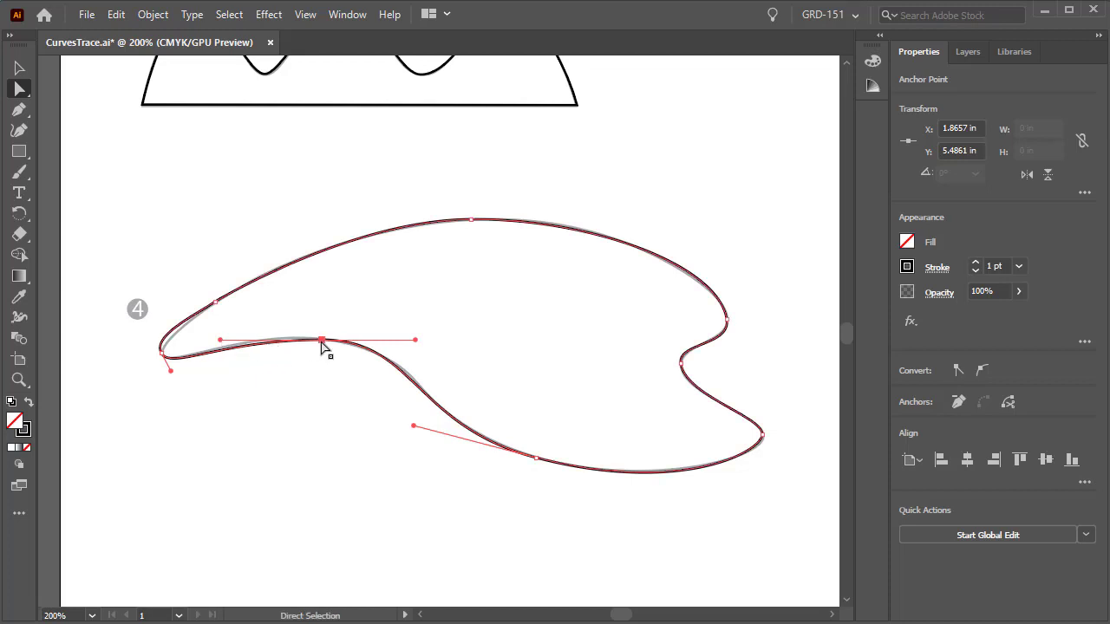
drag(322, 343, 316, 342)
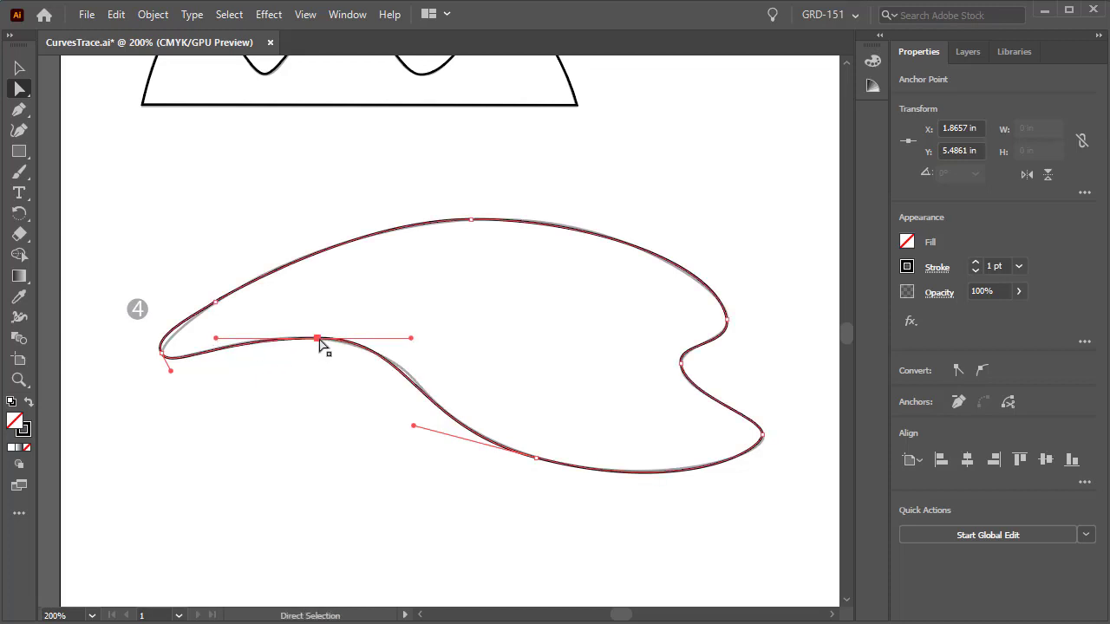
Adjust the upper handle of shape 4's left tip anchor so the tip curve matches the template, and deselect the path.
click(161, 356)
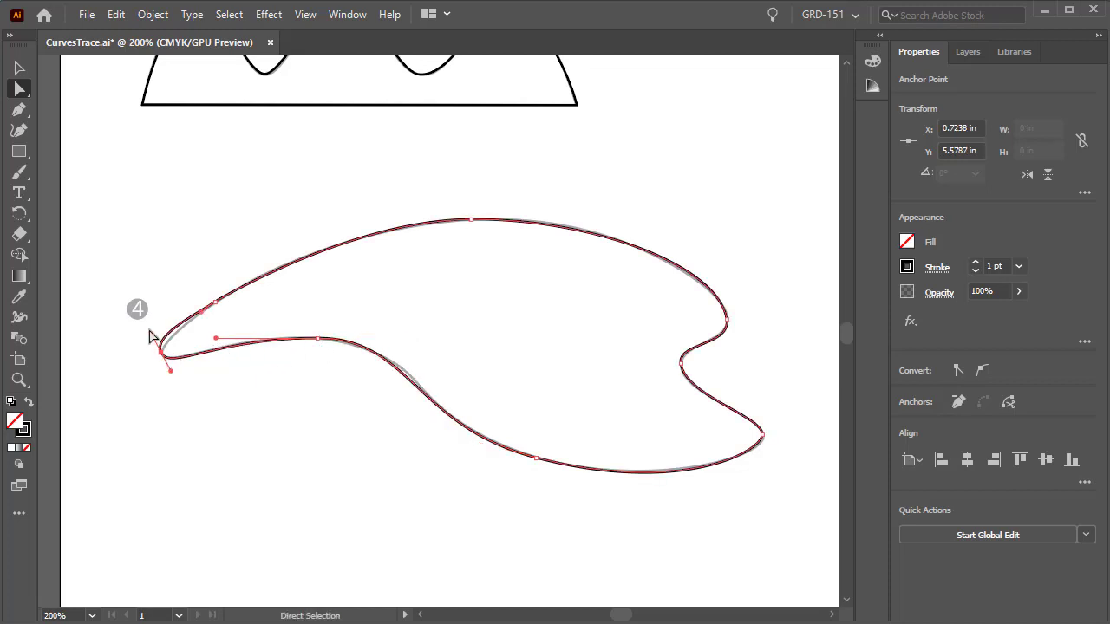
drag(152, 338, 159, 346)
click(367, 458)
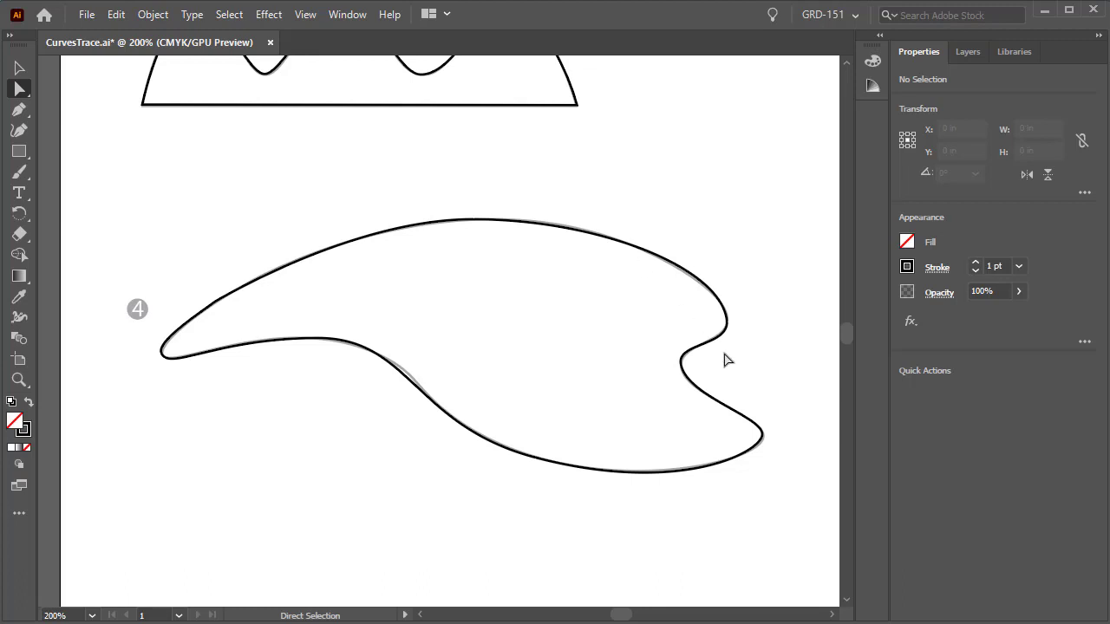
Start a Pen path on car shape 5's rear roof corner, curve it over a smooth roof crest, and end at a windshield-base corner without outgoing handle.
key(space)
drag(772, 367, 352, 292)
drag(602, 347, 396, 292)
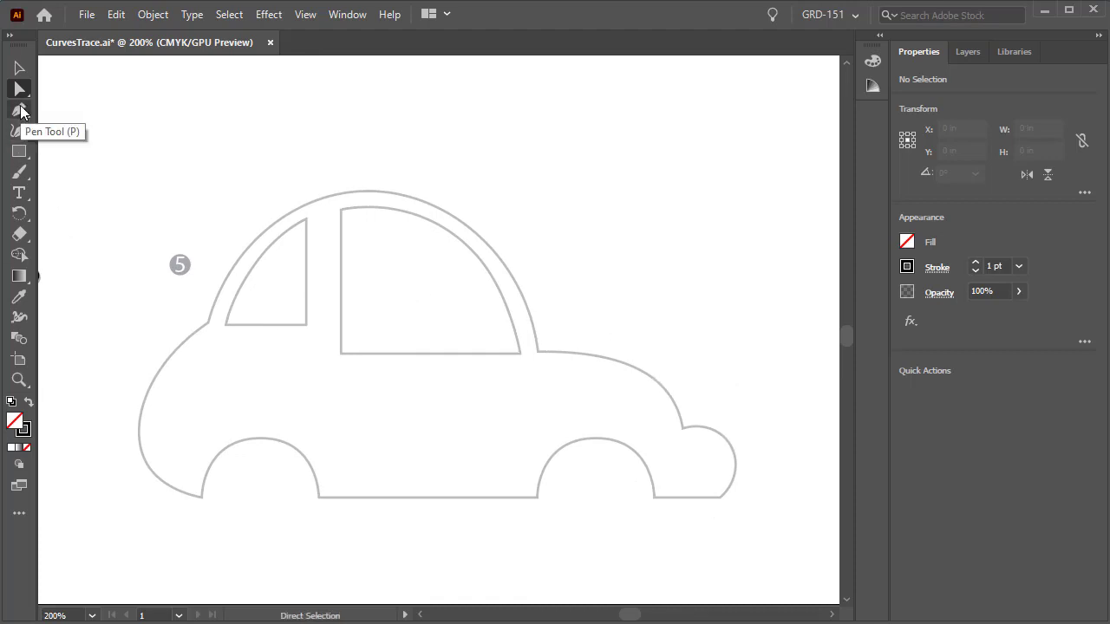
click(20, 110)
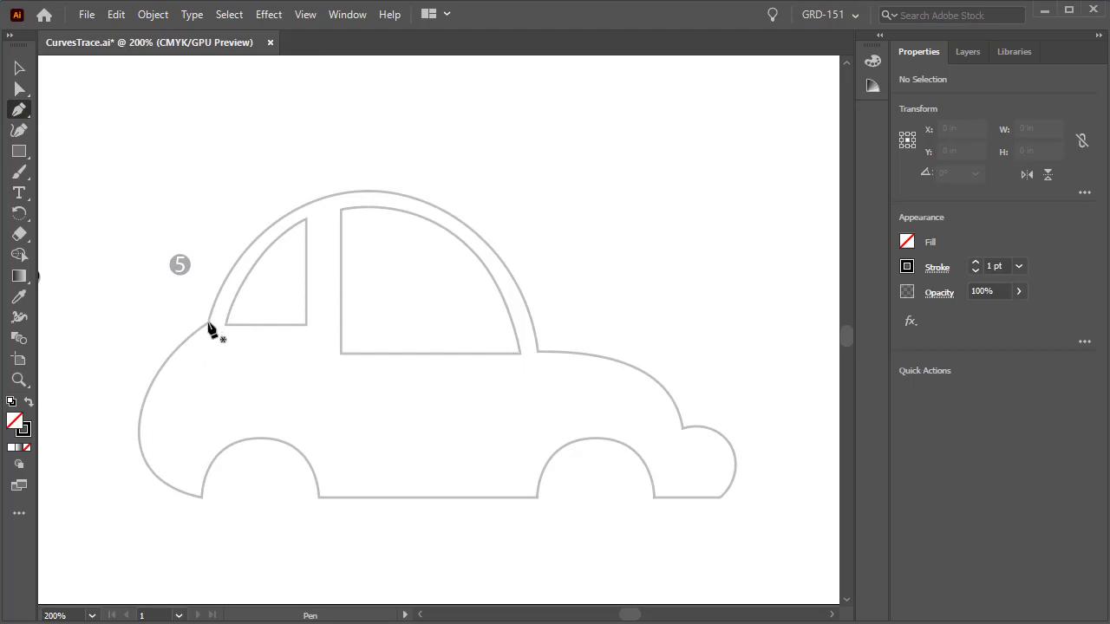
click(207, 323)
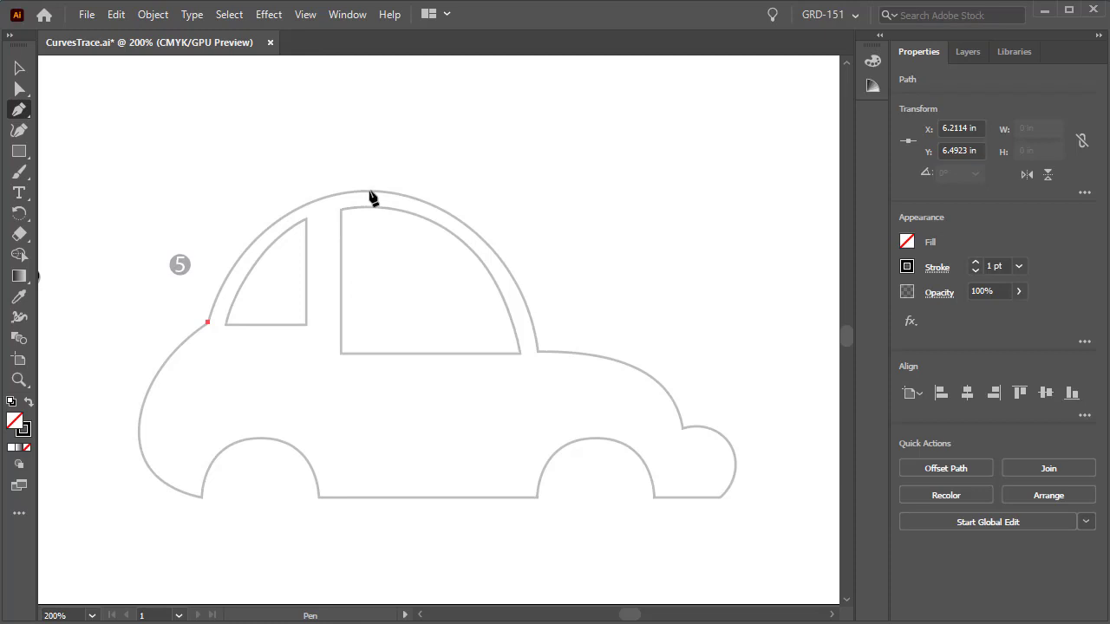
drag(370, 191, 500, 187)
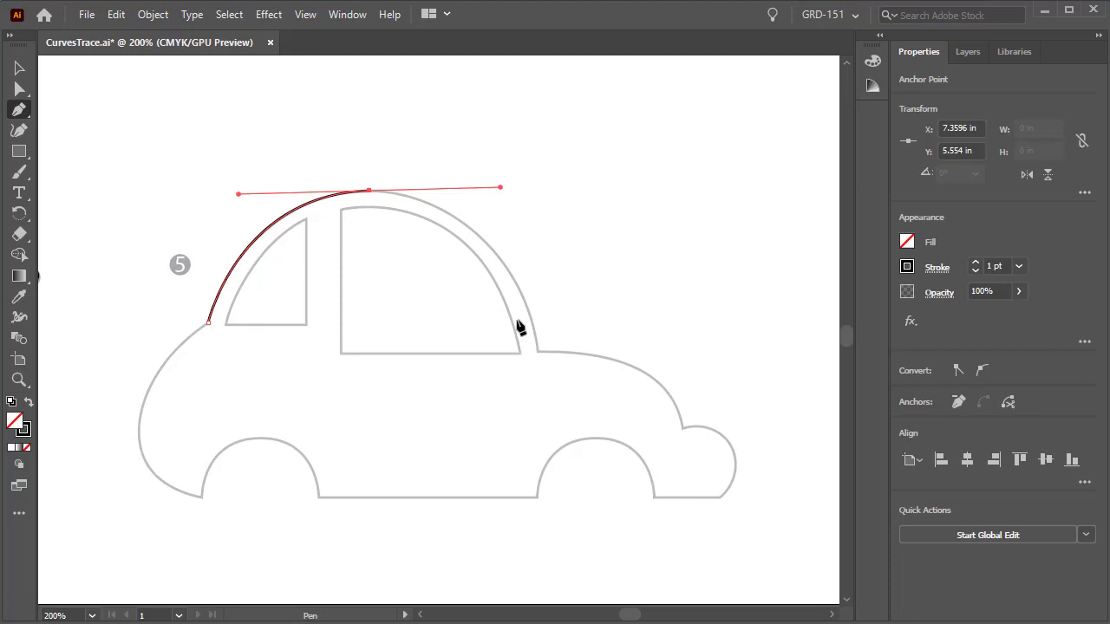
drag(537, 350, 537, 373)
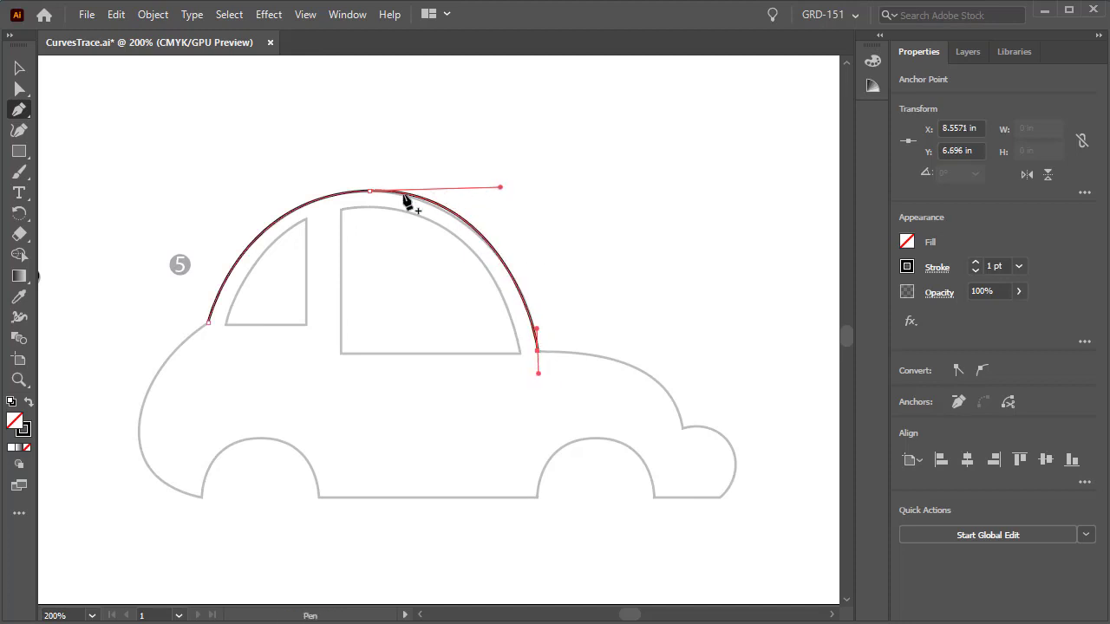
click(538, 351)
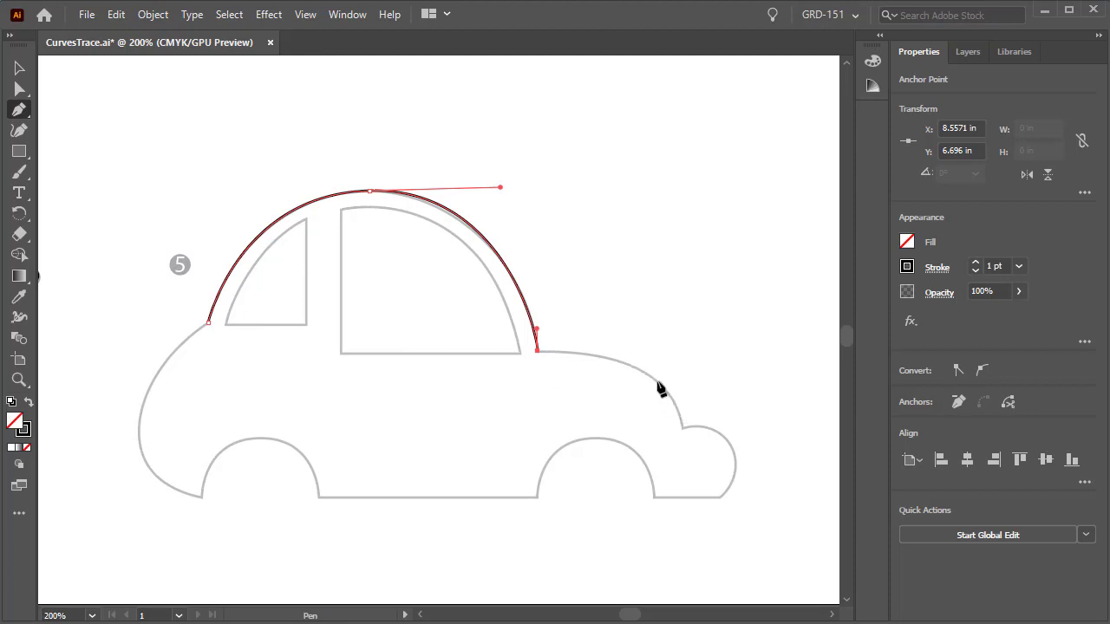
Continue the car outline along the hood and around the rounded front bumper to its lower corner, with a corner point where hood and bumper meet.
mouse_move(645, 373)
mouse_down()
mouse_move(676, 397)
mouse_move(680, 442)
mouse_up()
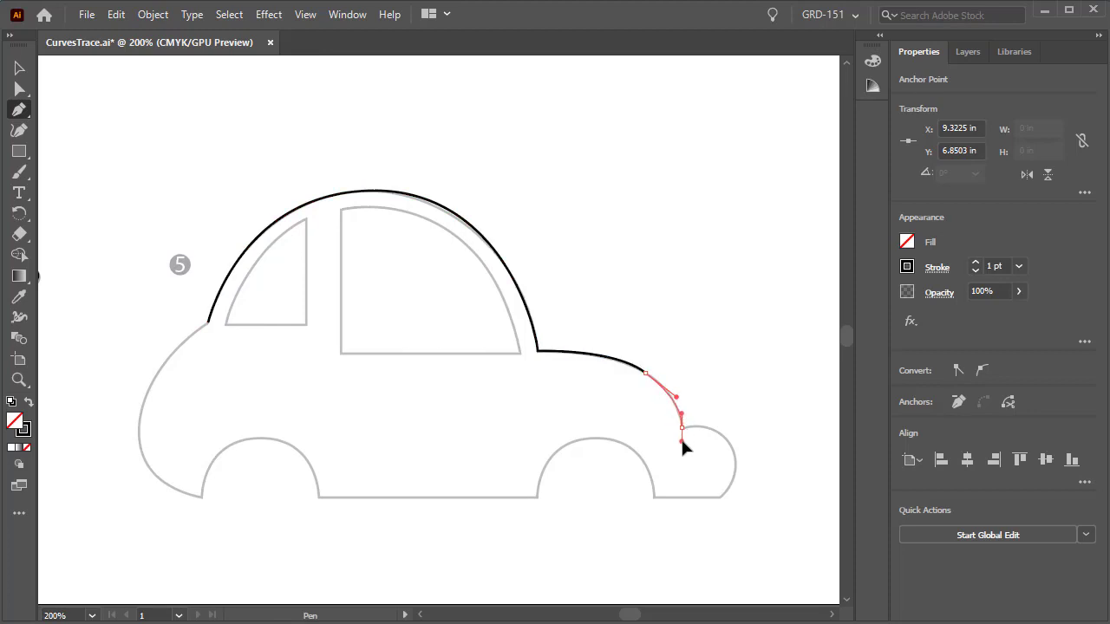
drag(682, 440, 680, 438)
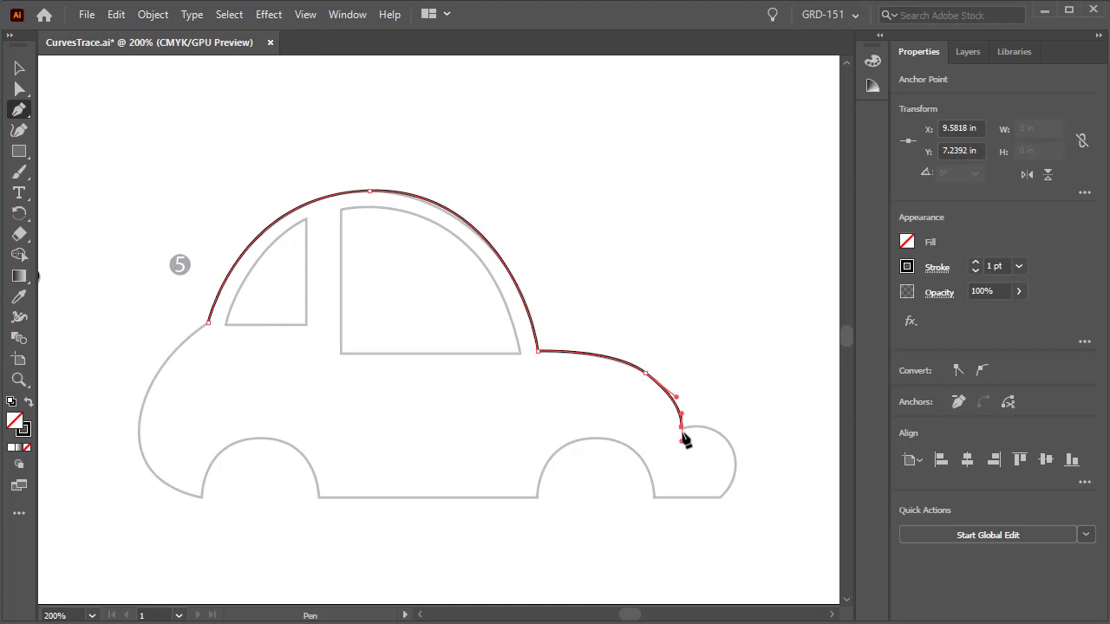
click(681, 428)
drag(733, 454, 740, 492)
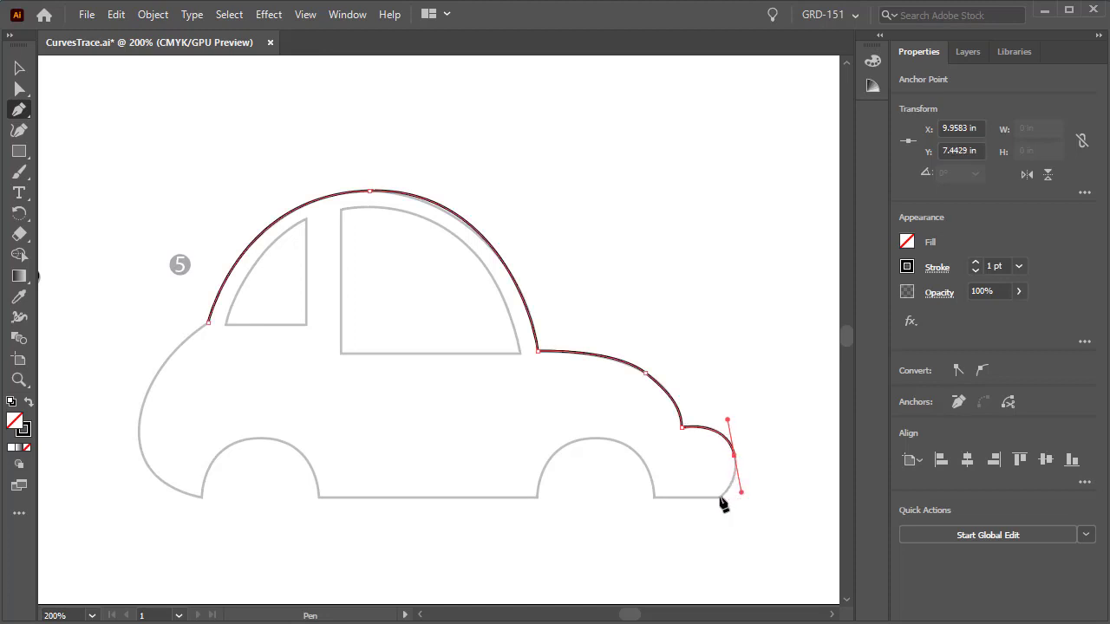
drag(719, 498, 721, 497)
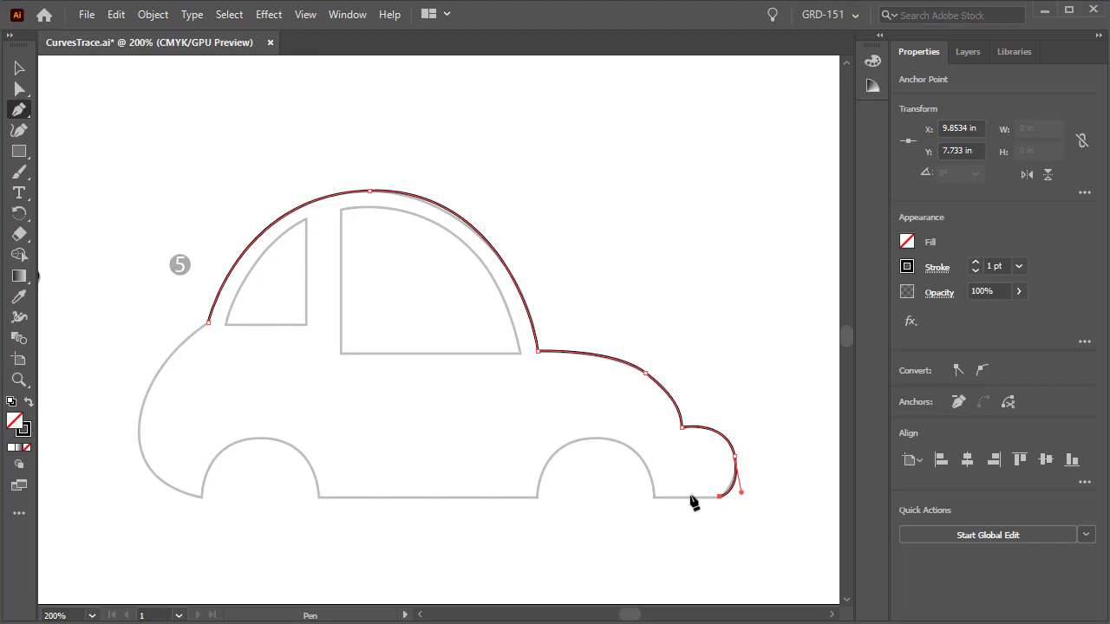
Add the straight bottom edge behind the bumper and trace the front wheel arch with a smooth horizontal-handled crest and a corner at its rear base.
click(653, 496)
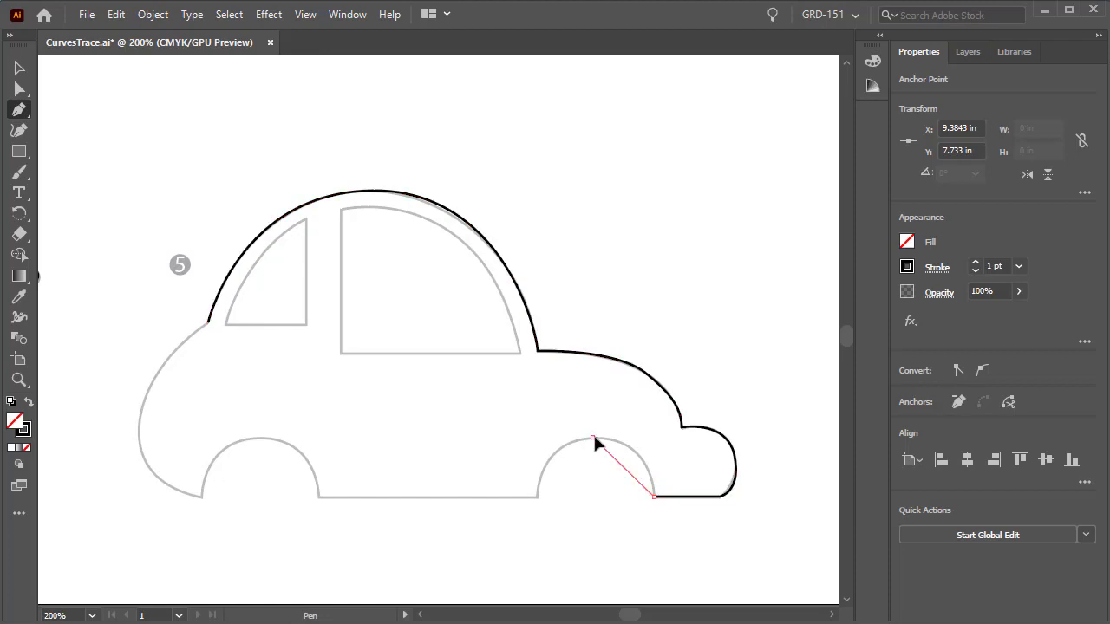
drag(593, 437, 530, 437)
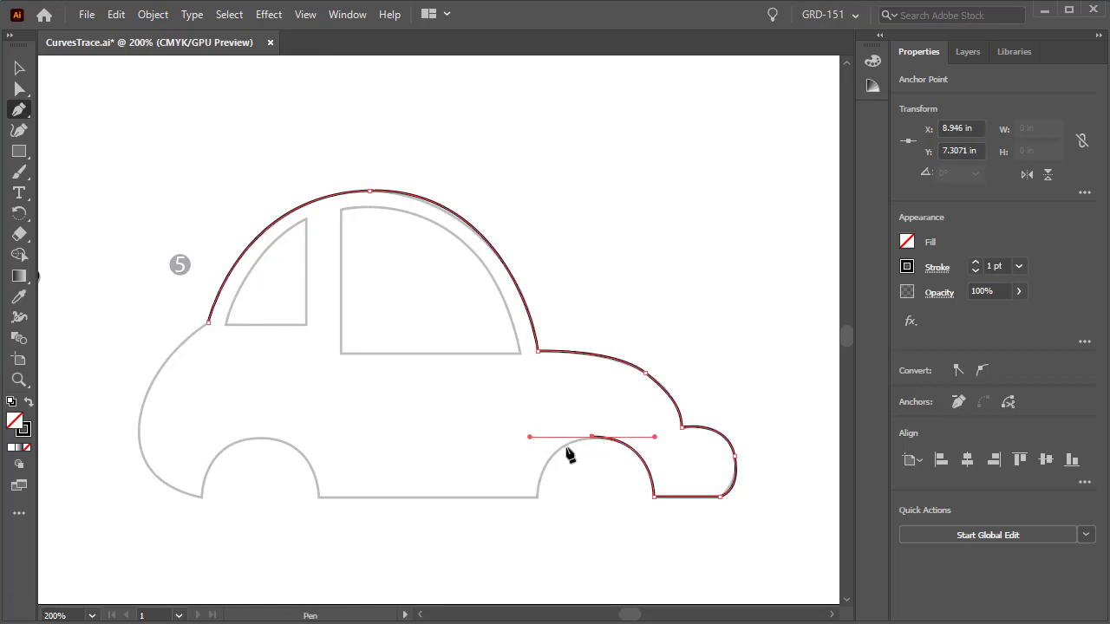
click(536, 498)
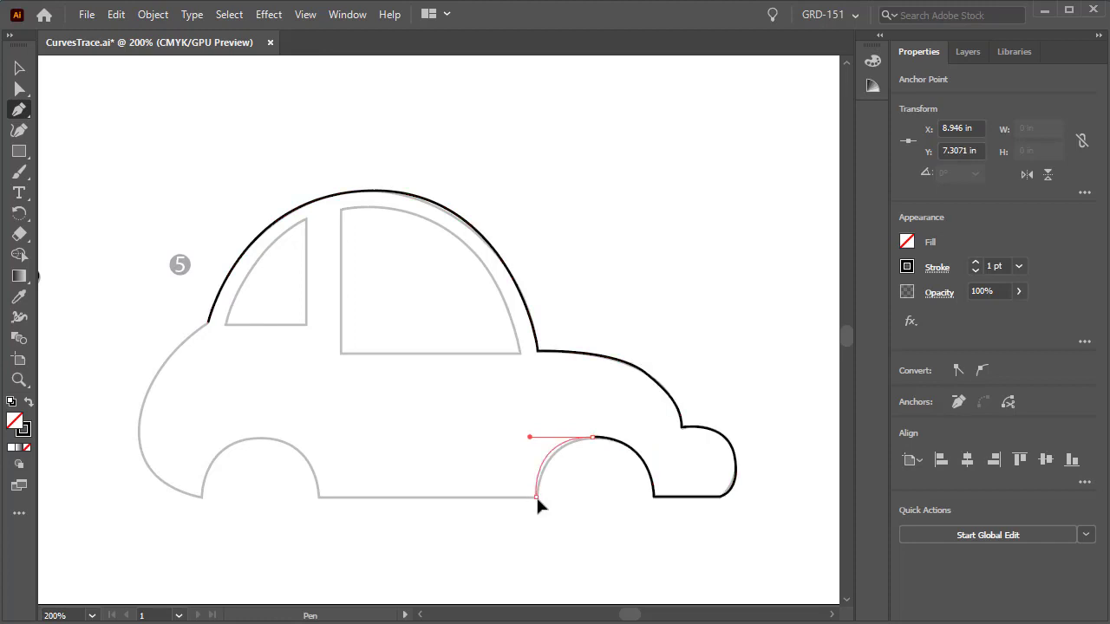
drag(537, 500, 526, 500)
key(ctrl)
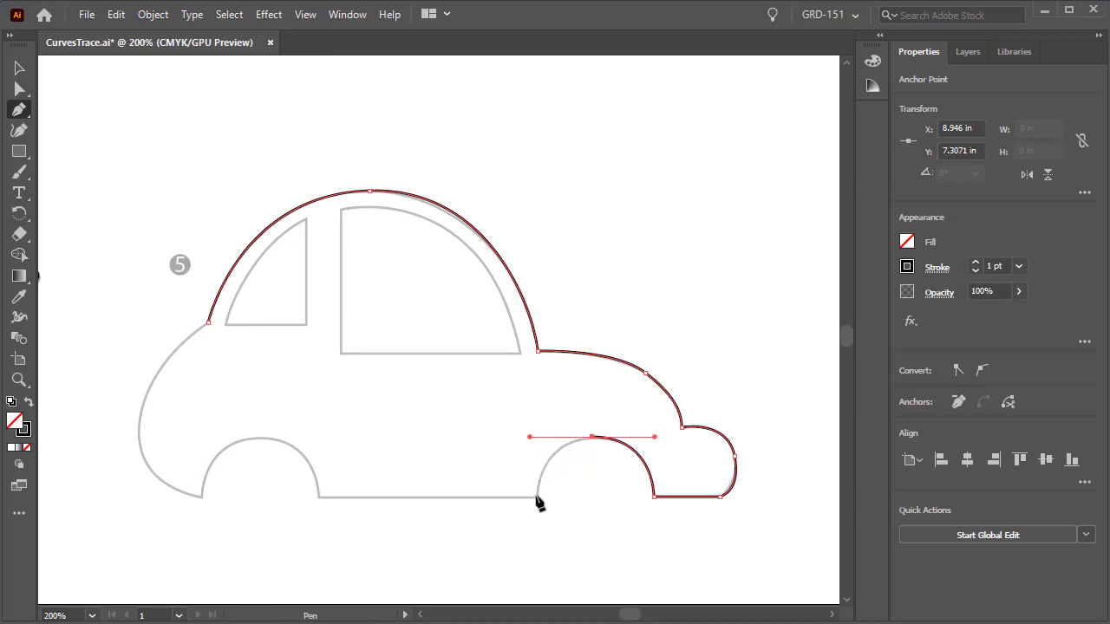
click(536, 497)
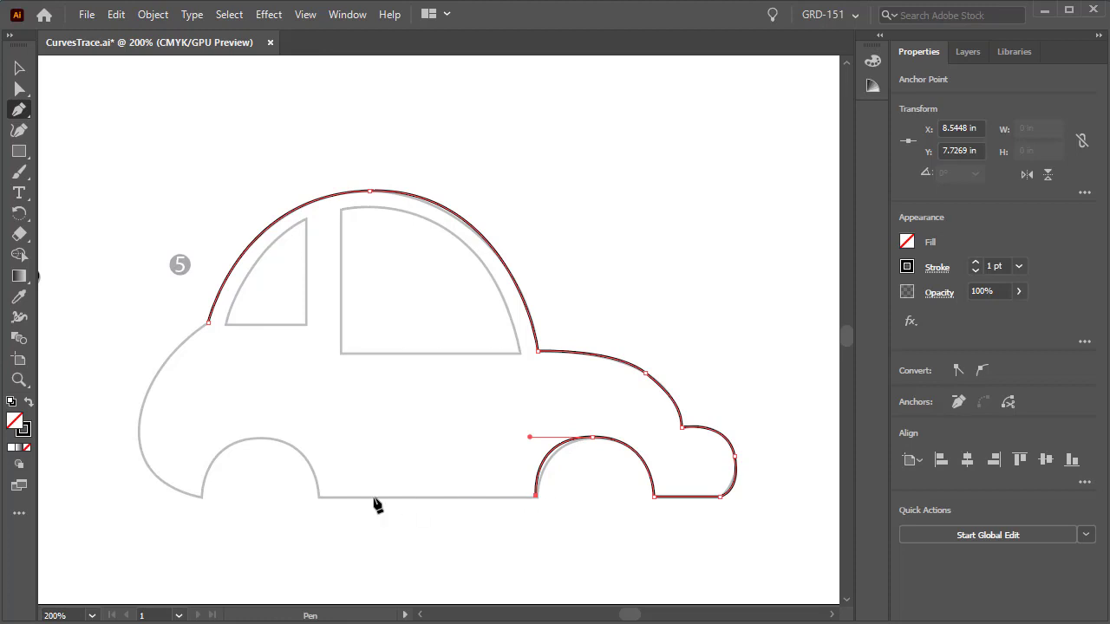
Add the straight sill between the wheels and trace the rear wheel arch with a smooth crest and a corner at its rear base.
click(318, 497)
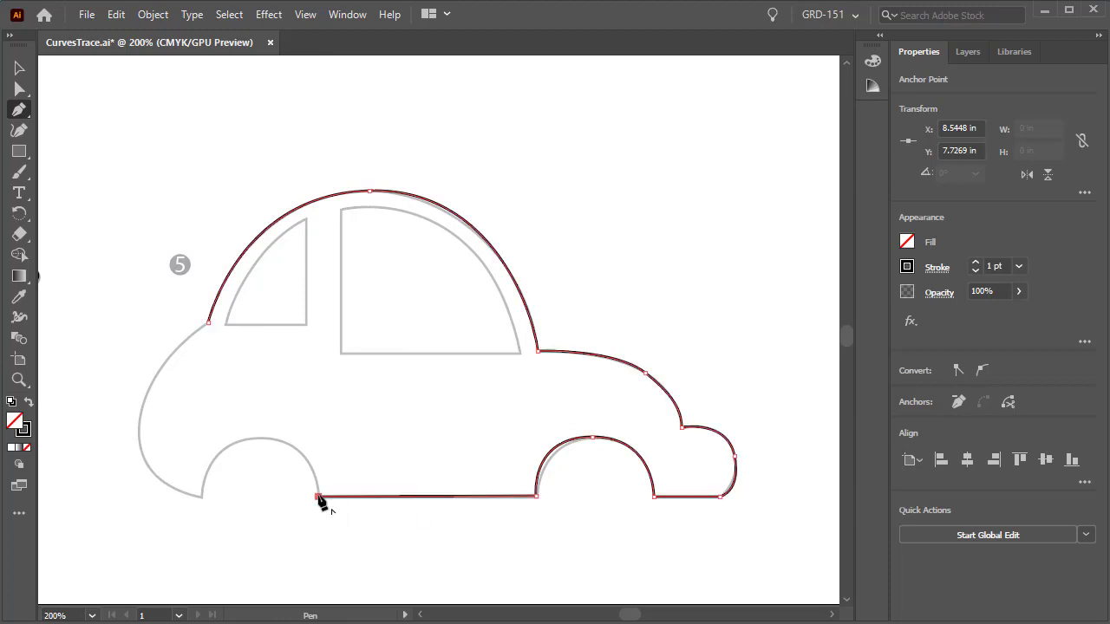
drag(256, 437, 195, 440)
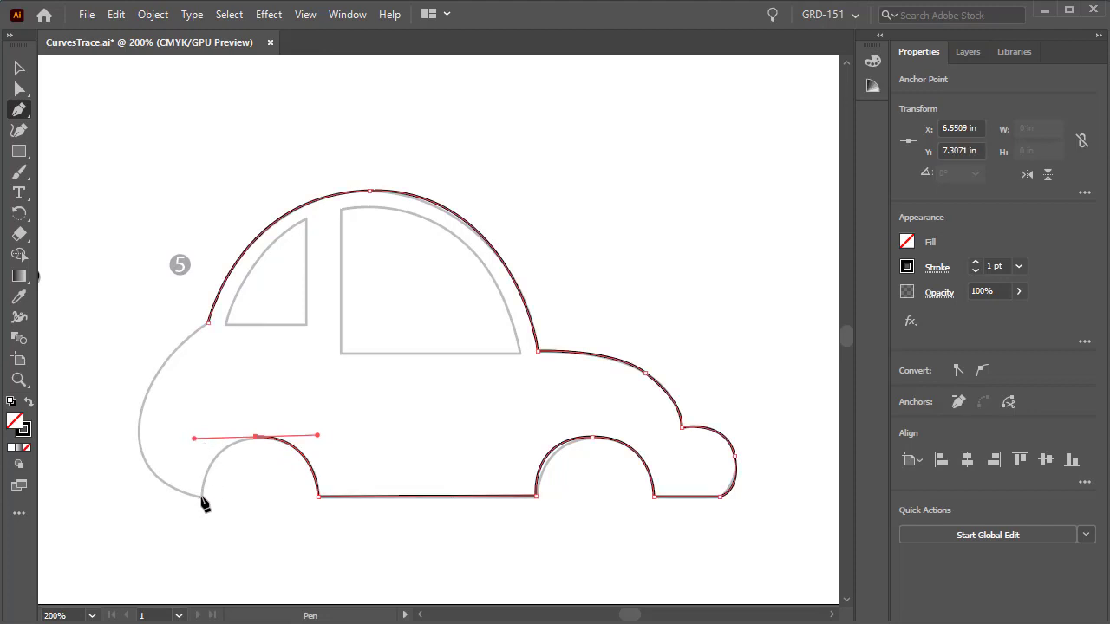
click(202, 499)
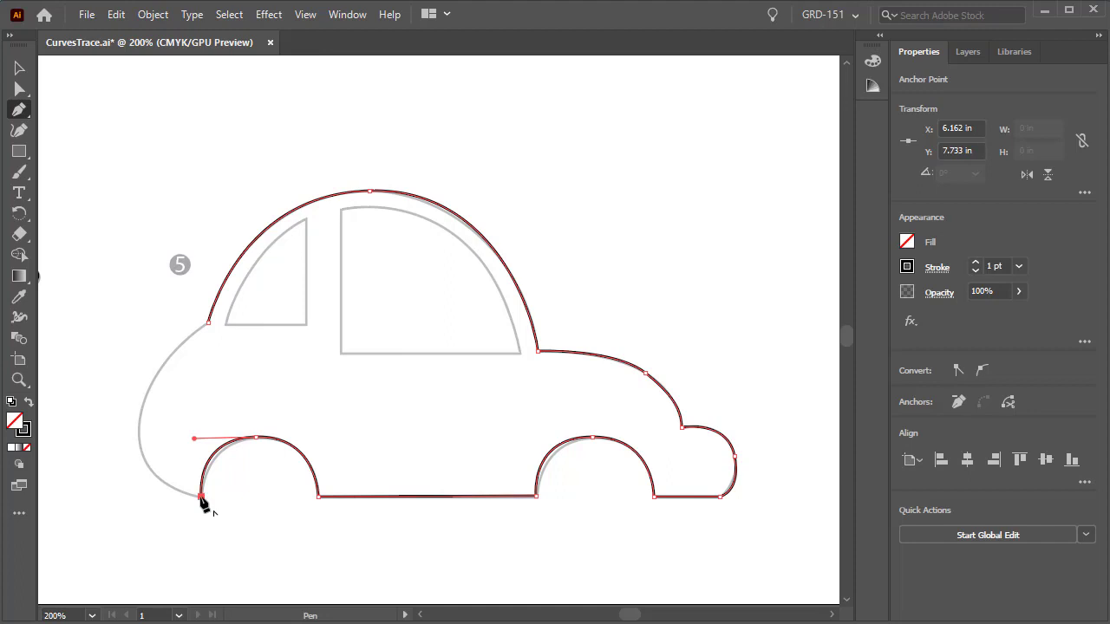
click(202, 498)
Curve the outline around the car's rear with a near-vertical-handled smooth anchor and close it at the rear roof corner, shaping only the trunk side.
drag(139, 441, 136, 393)
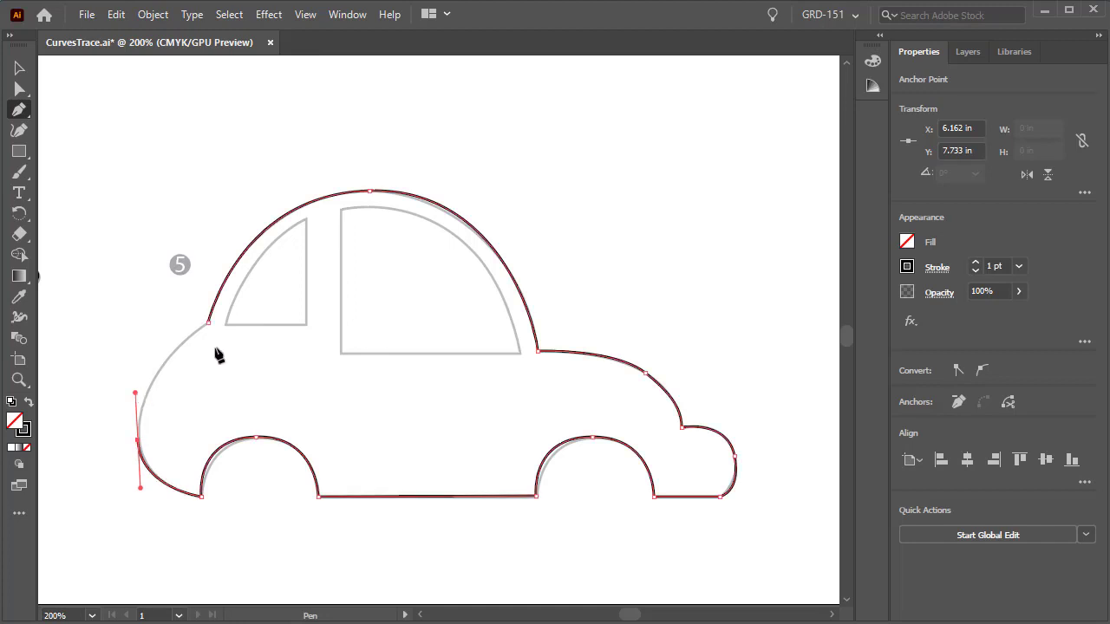
click(208, 324)
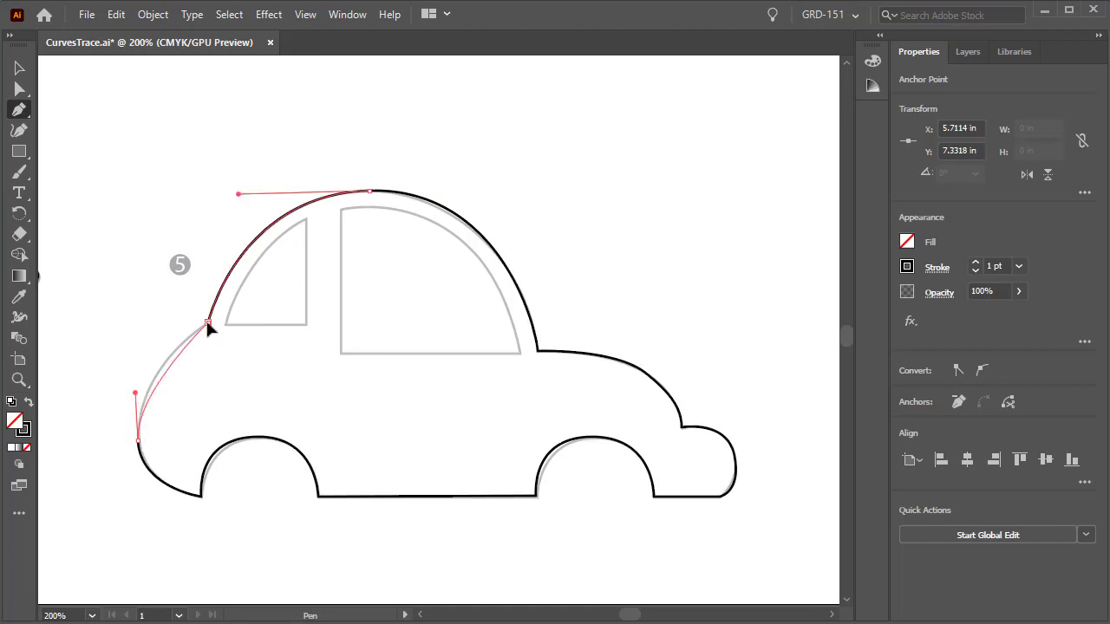
drag(208, 326, 249, 301)
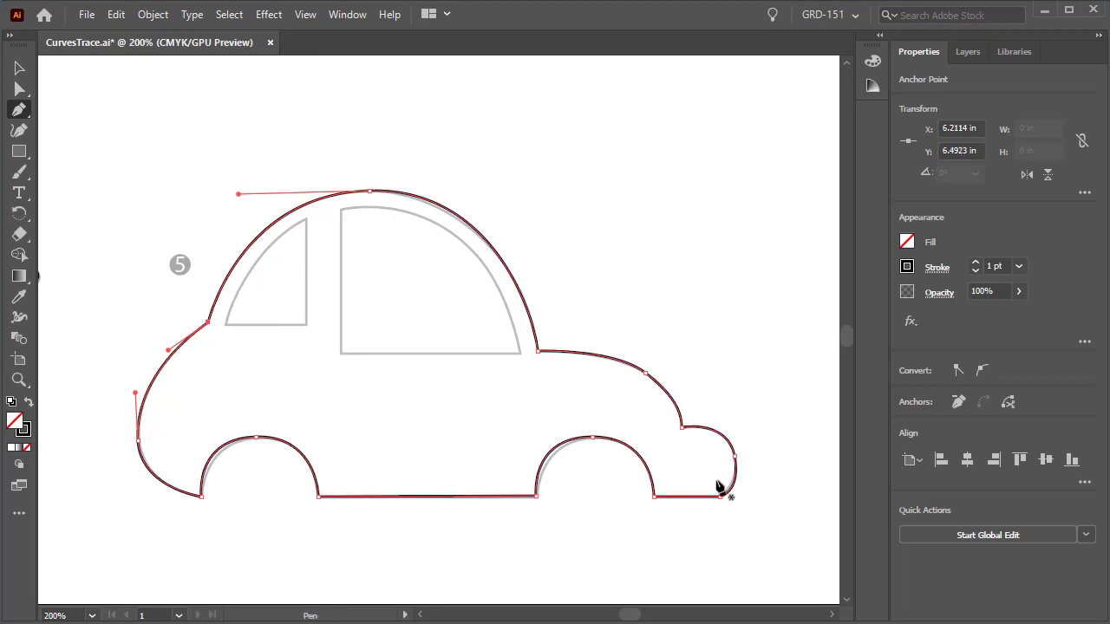
Trace the car's rear window as a closed path with straight bottom and vertical edges and a curved closing segment.
click(224, 323)
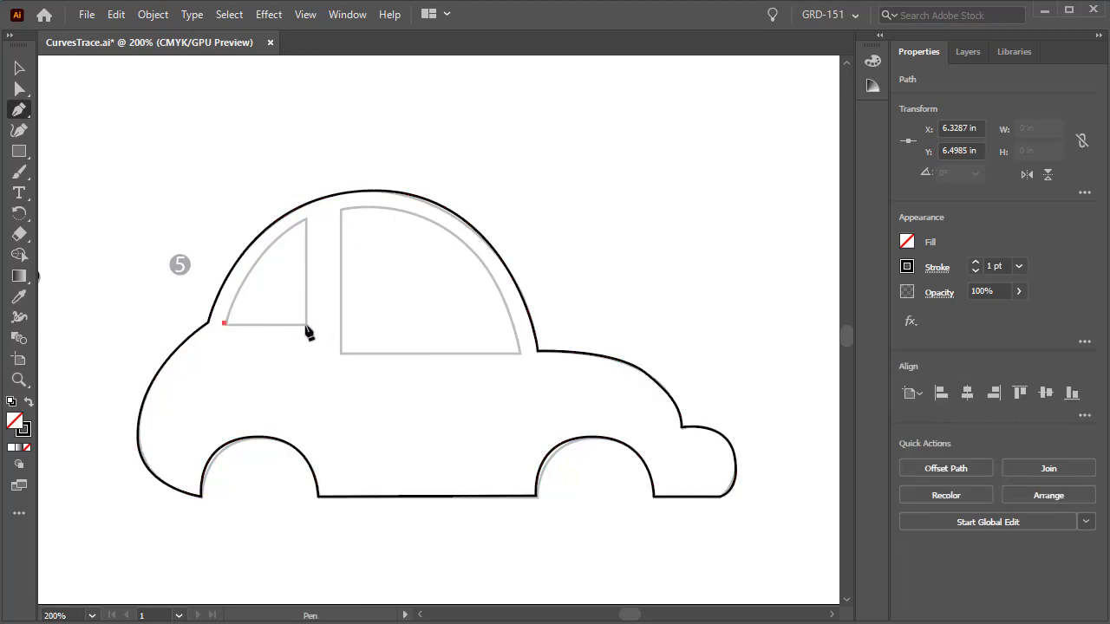
click(306, 324)
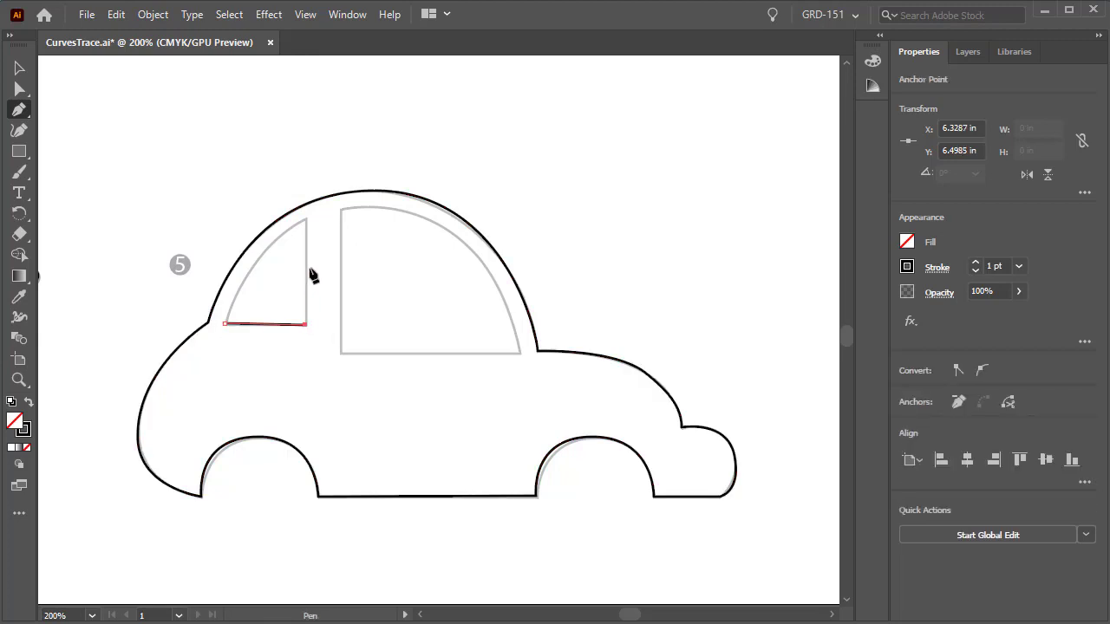
click(304, 215)
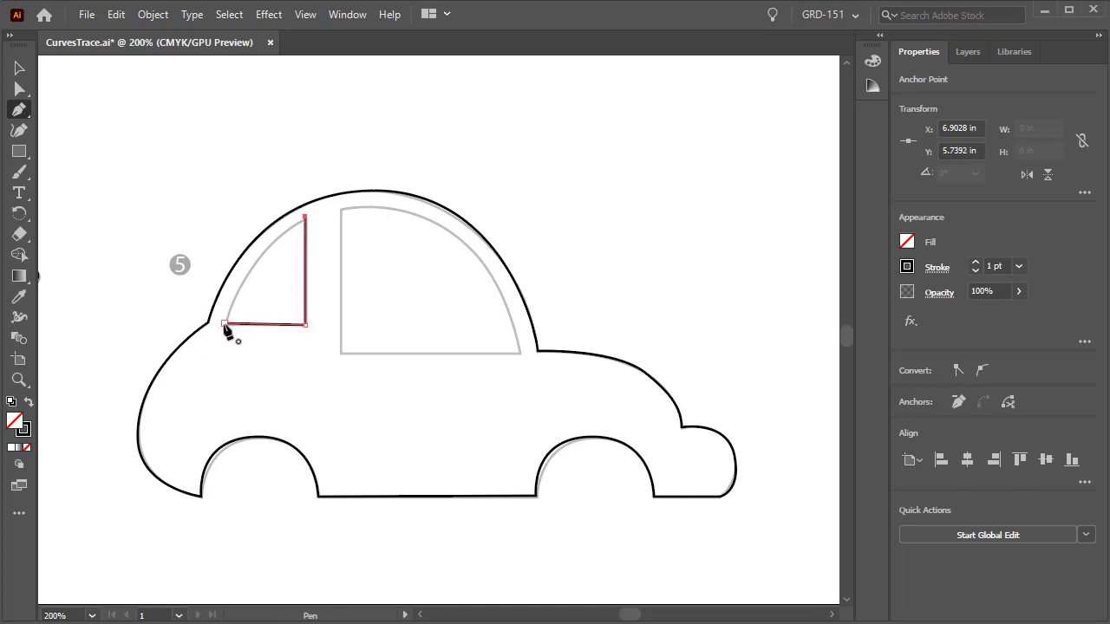
drag(223, 322, 208, 394)
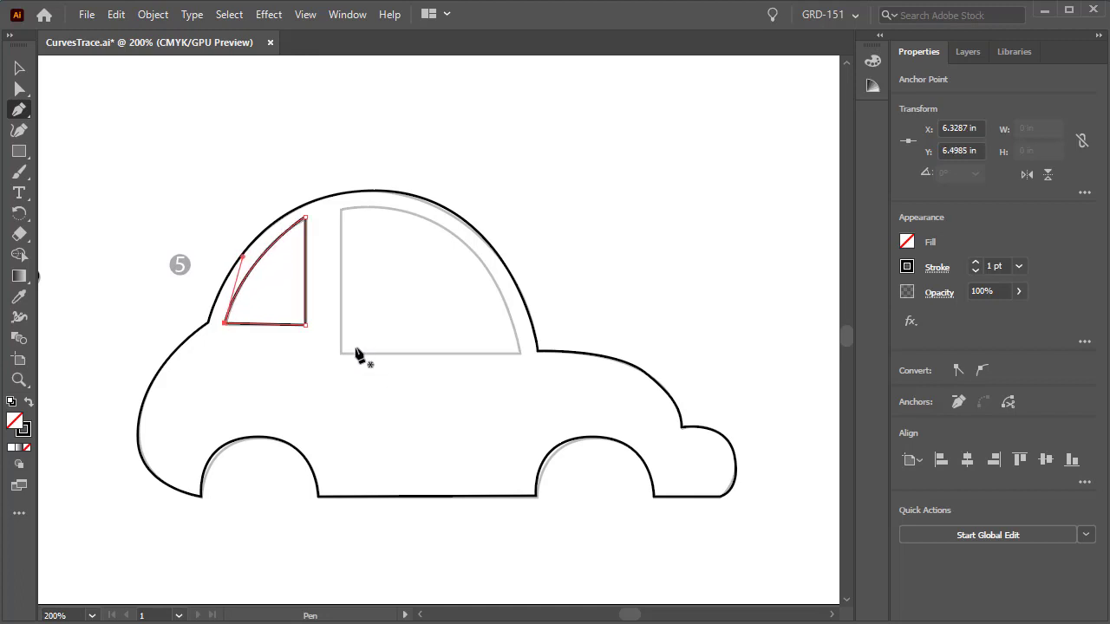
Trace the car's front window as a closed path with straight vertical and bottom edges and a curved closing segment, then deselect it.
click(341, 210)
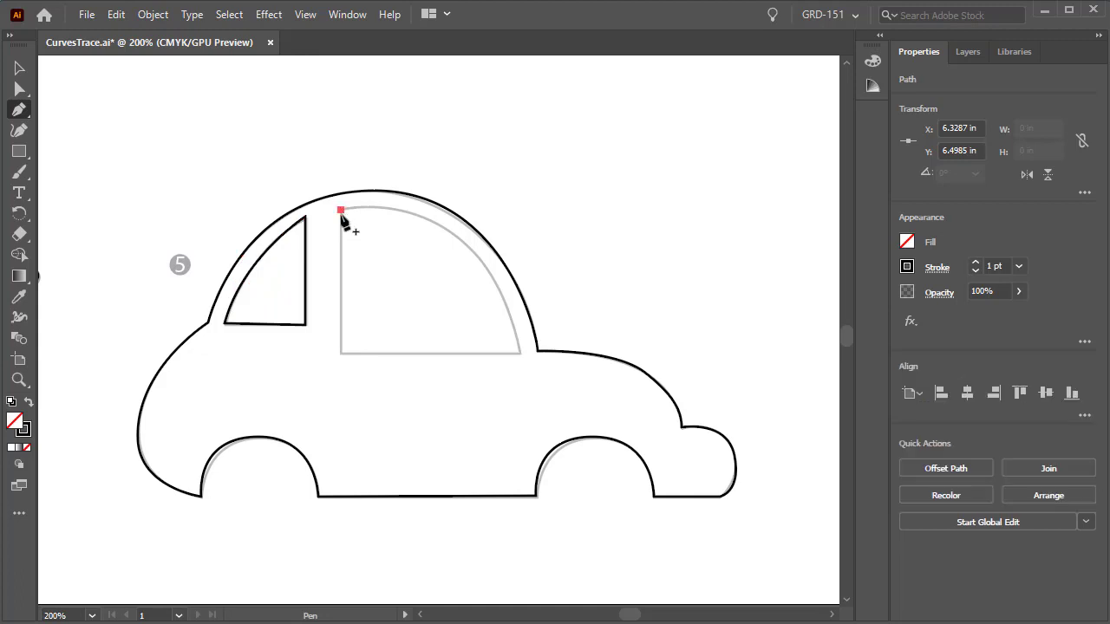
click(340, 352)
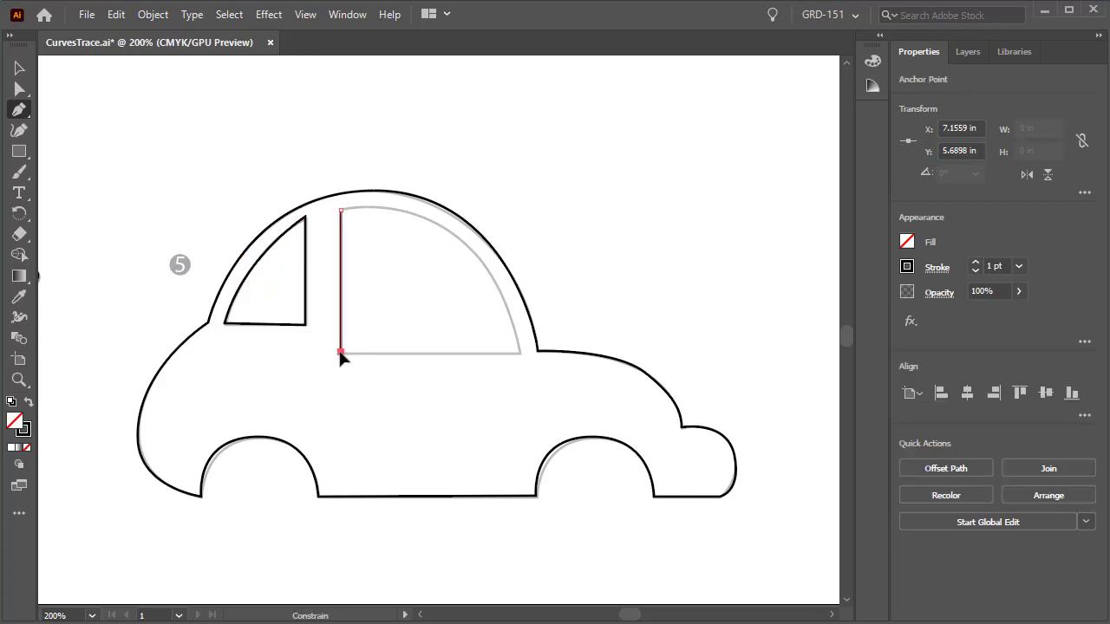
click(520, 352)
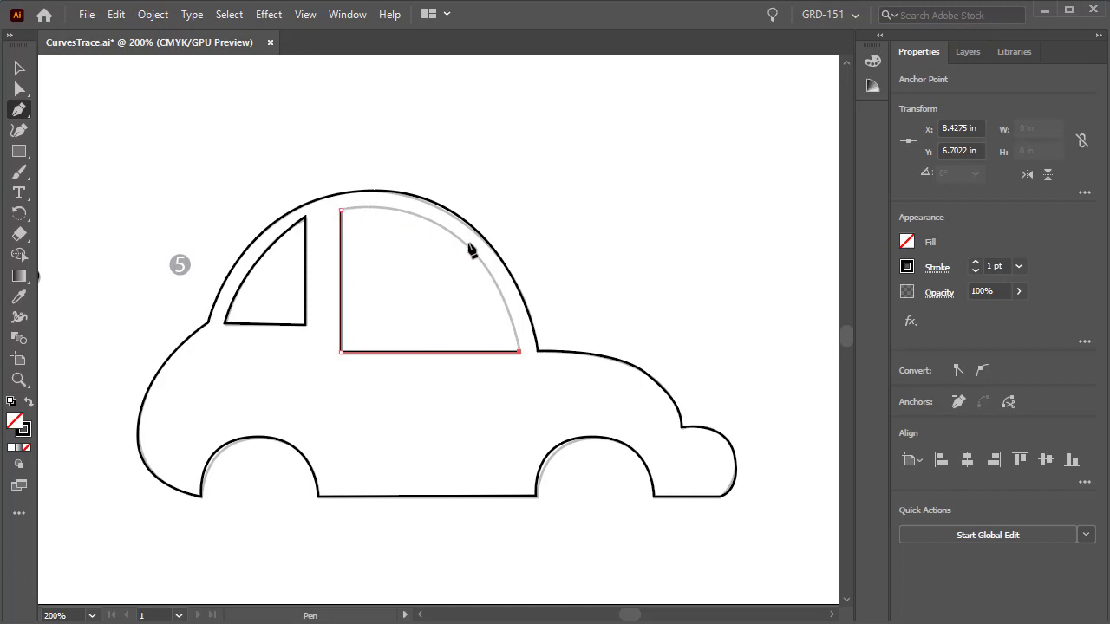
click(341, 211)
mouse_move(341, 211)
mouse_down()
mouse_move(241, 212)
mouse_move(182, 234)
mouse_up()
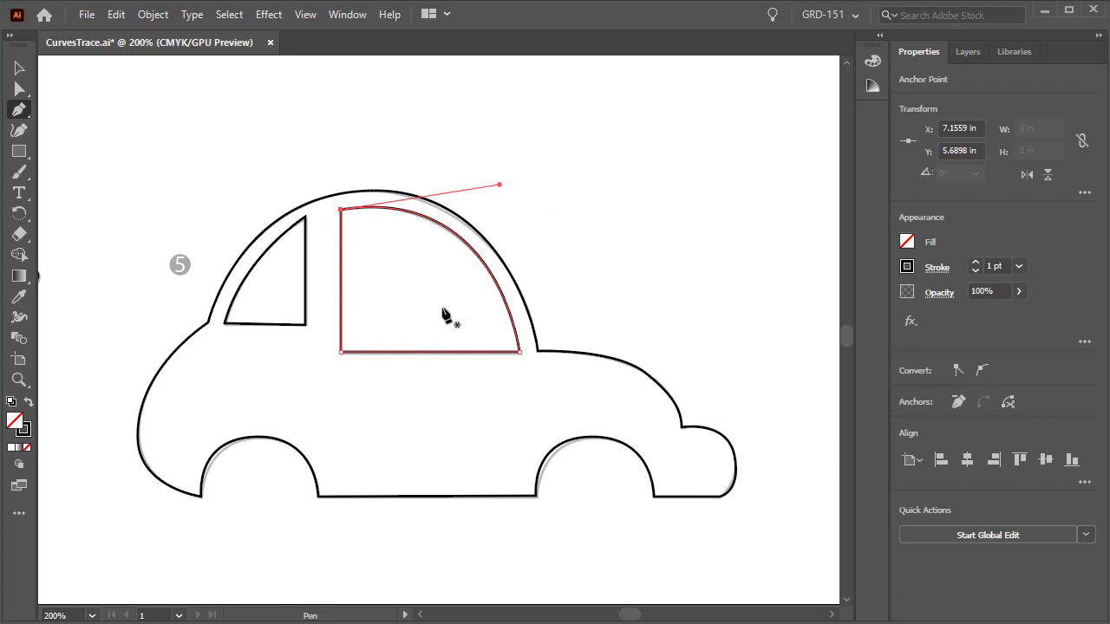
click(19, 68)
click(322, 358)
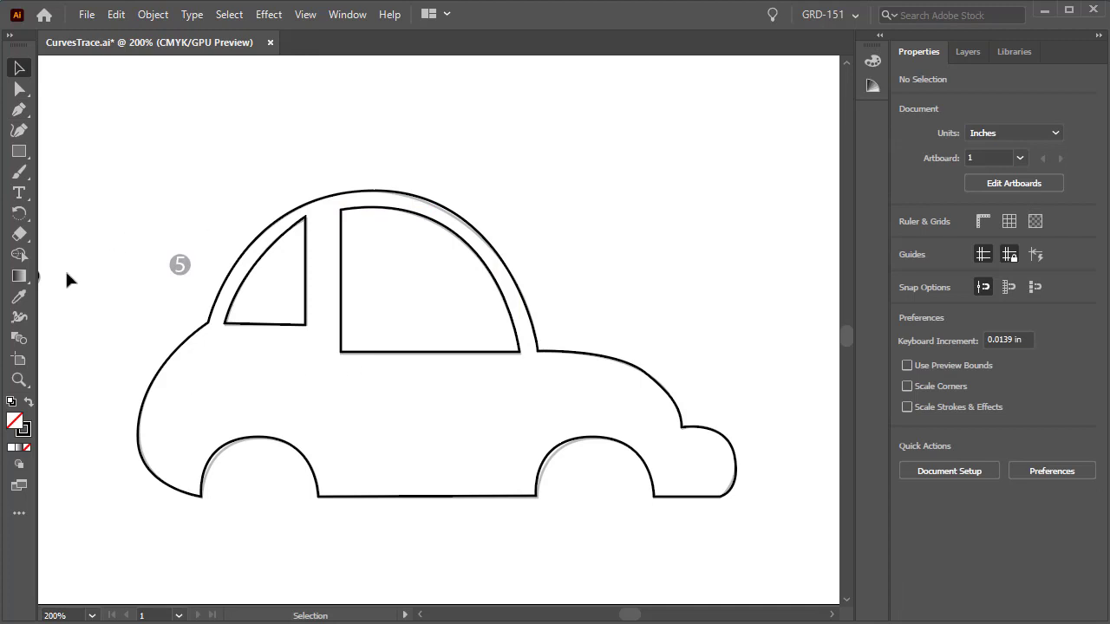
Select the car roof's crest anchor and adjust its front direction handle to be slightly shorter and nearly horizontal, fitting the template curve.
click(19, 88)
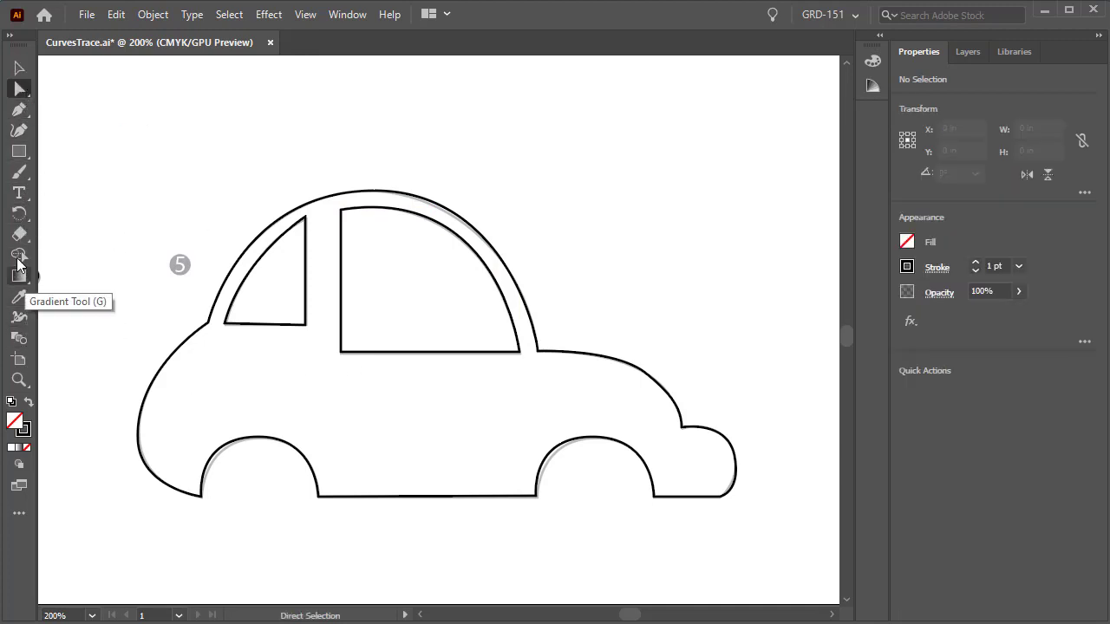
click(17, 380)
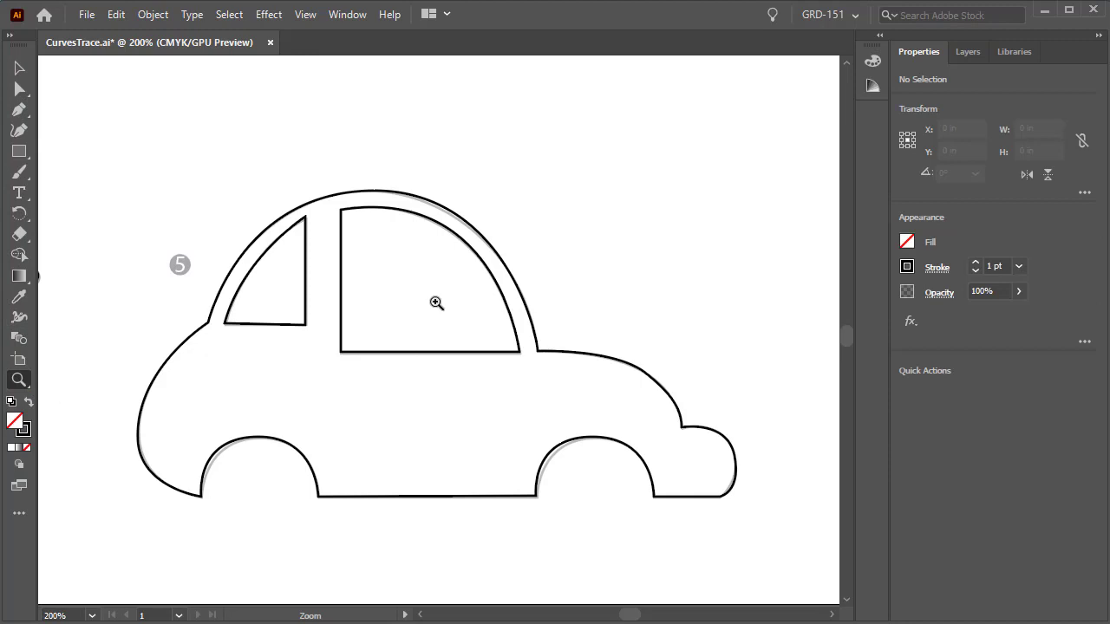
click(452, 215)
click(415, 325)
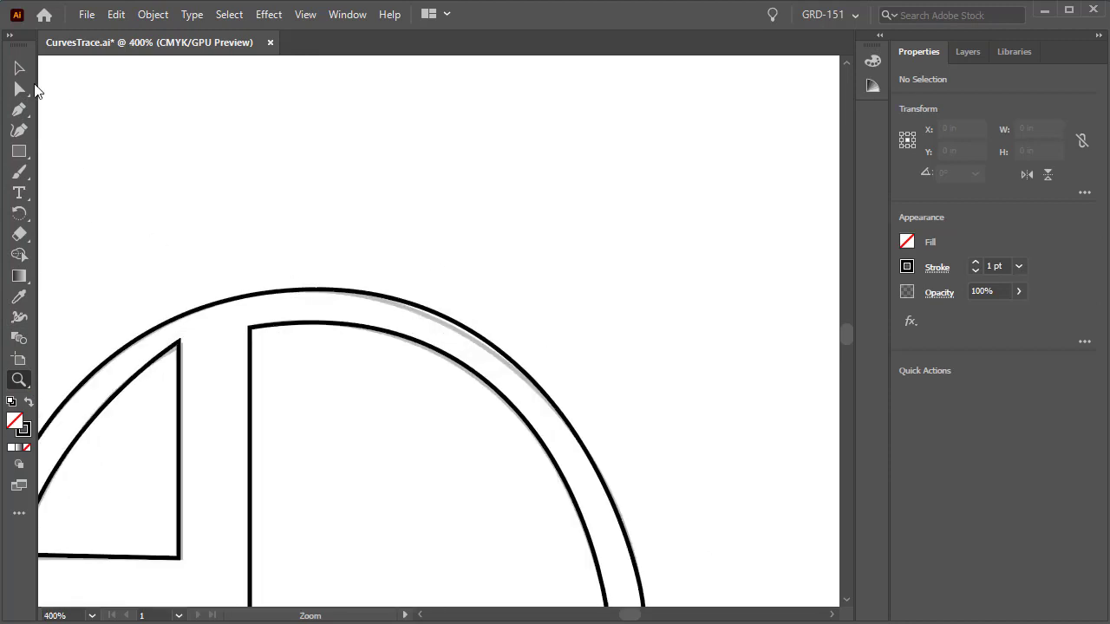
click(19, 89)
click(347, 293)
click(308, 291)
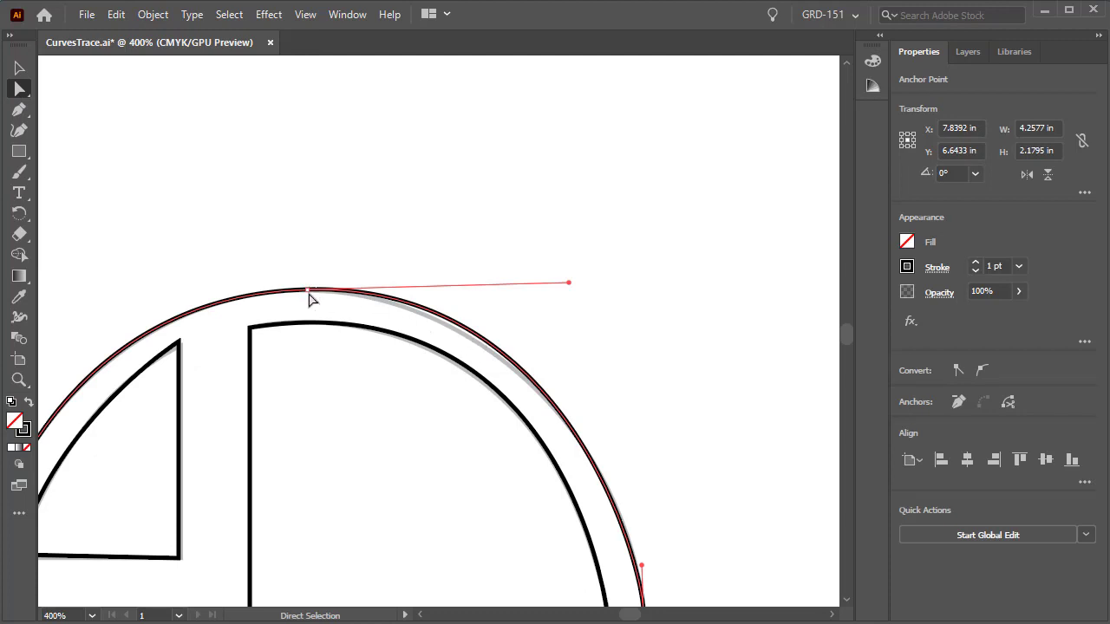
click(309, 291)
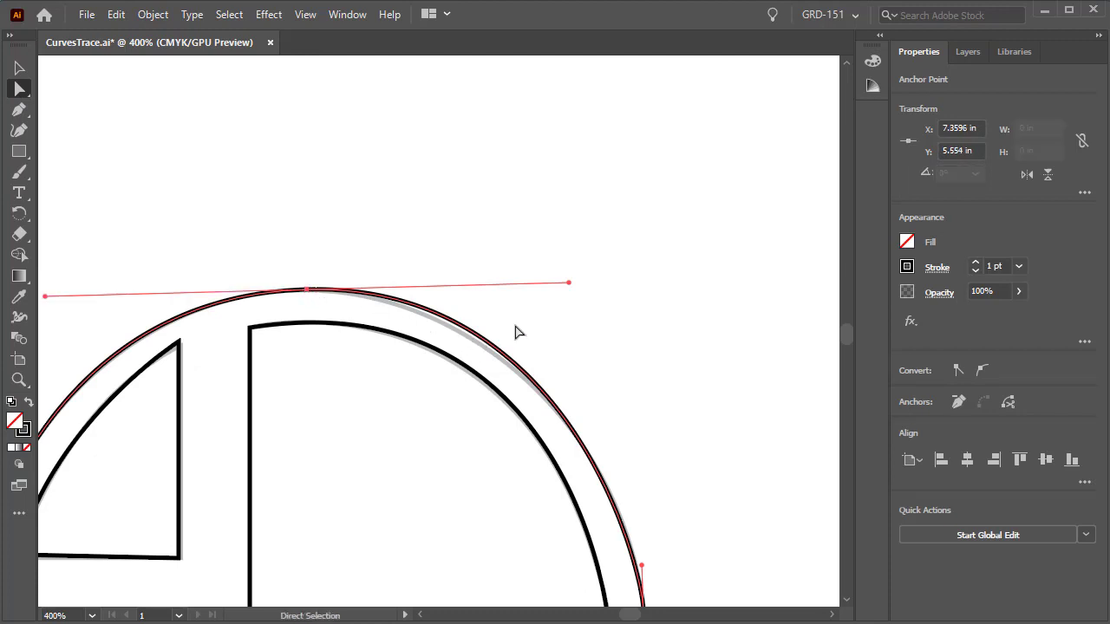
click(559, 293)
click(308, 291)
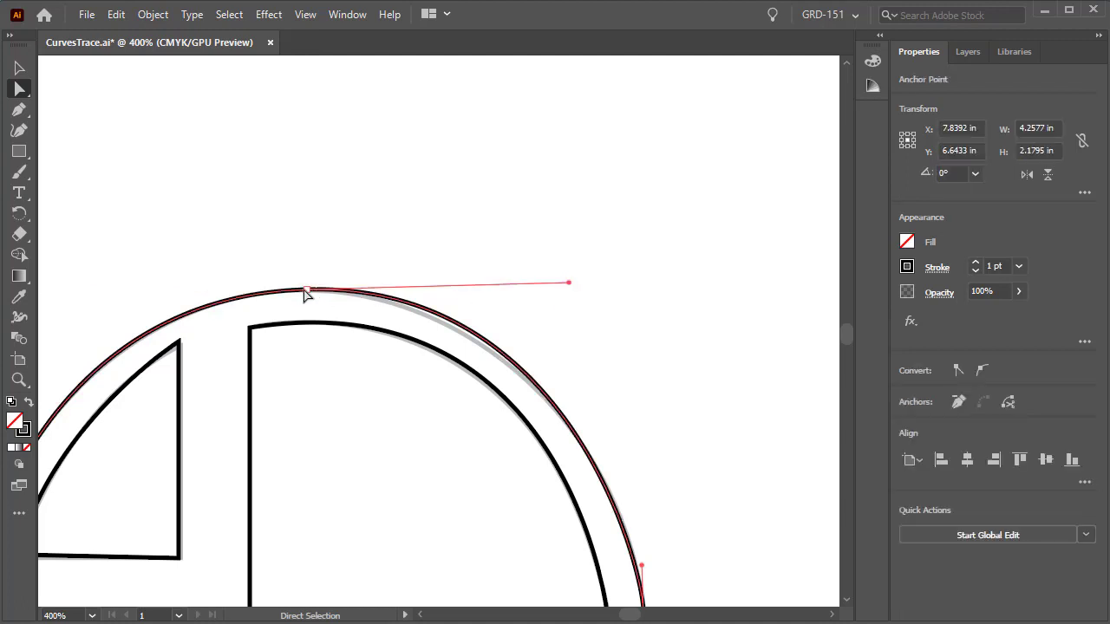
click(307, 292)
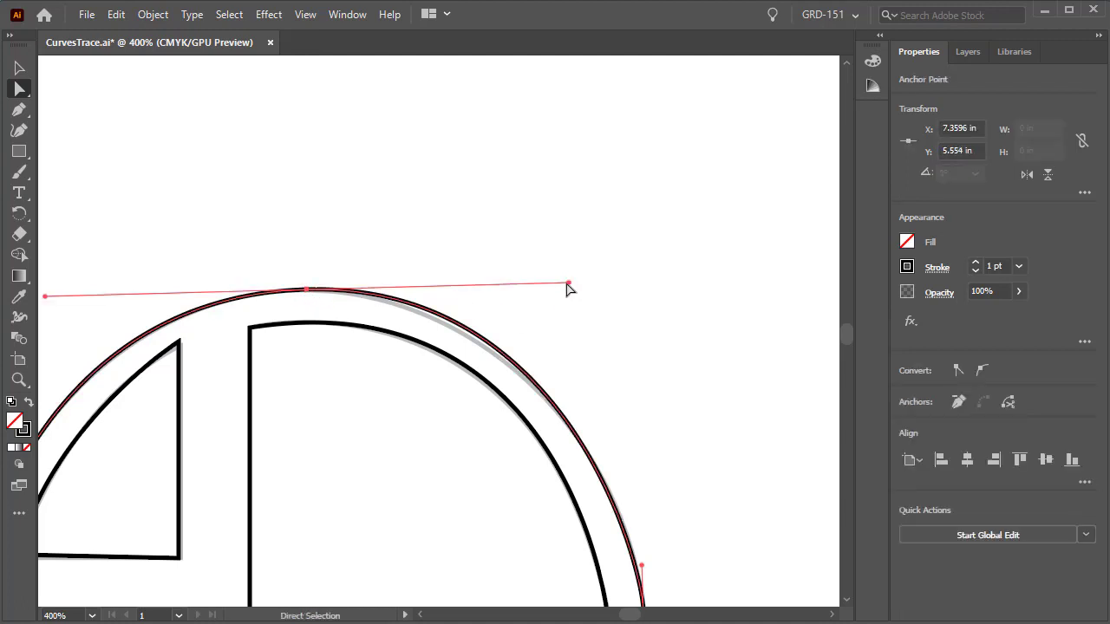
mouse_move(568, 282)
mouse_down()
mouse_move(549, 286)
mouse_move(560, 286)
mouse_up()
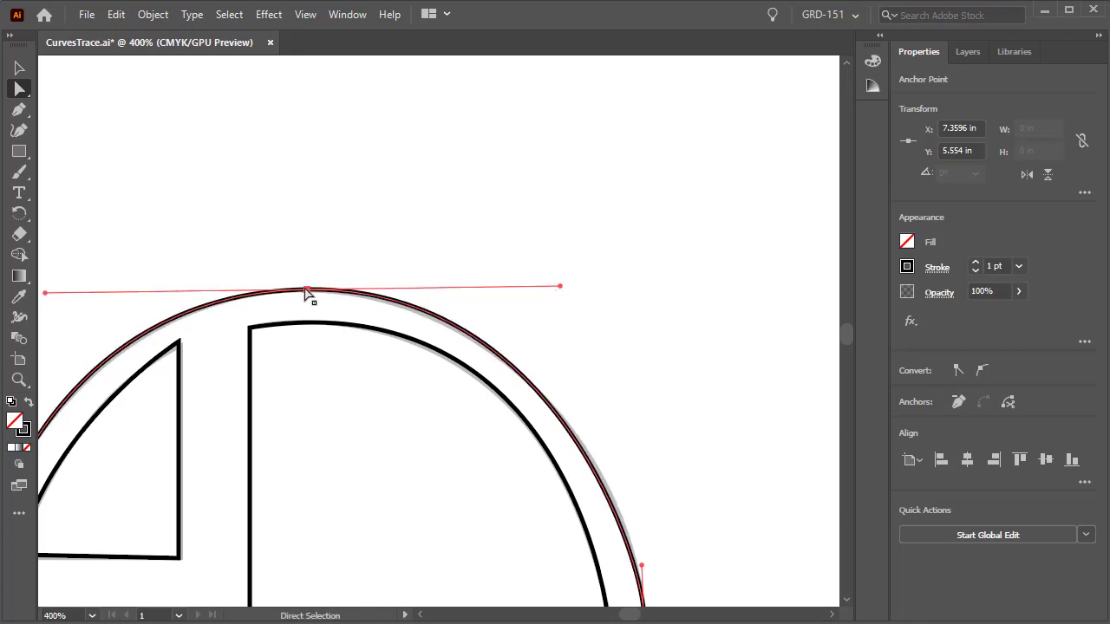
drag(309, 292, 306, 290)
drag(561, 287, 558, 290)
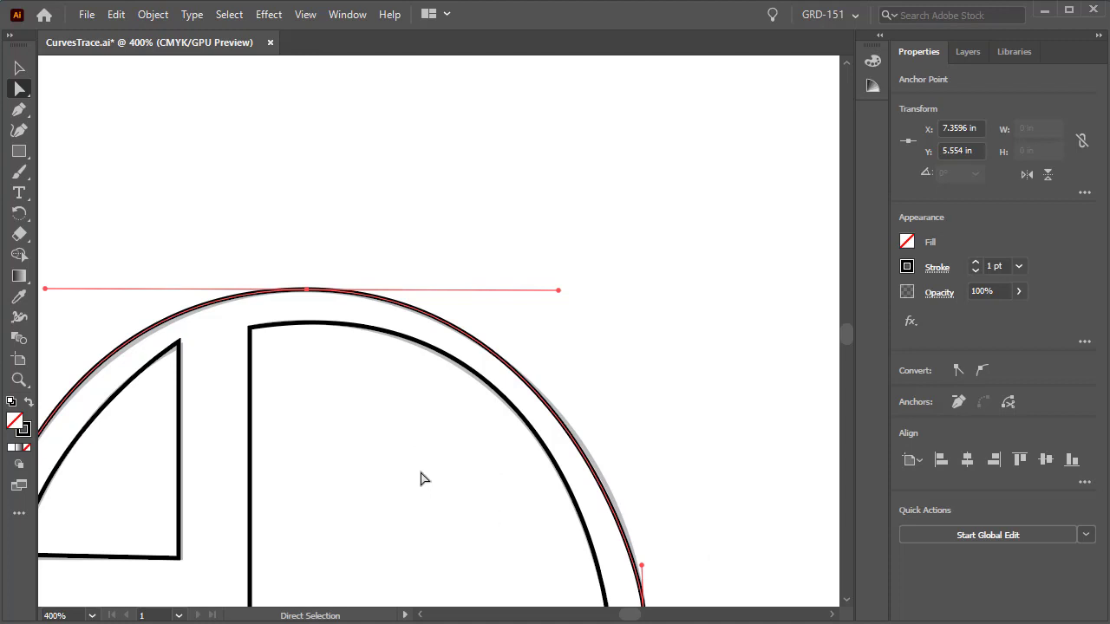
Shorten the roof crest's rear direction handle and level it horizontally to match the template behind the crest.
key(space)
drag(287, 416, 508, 427)
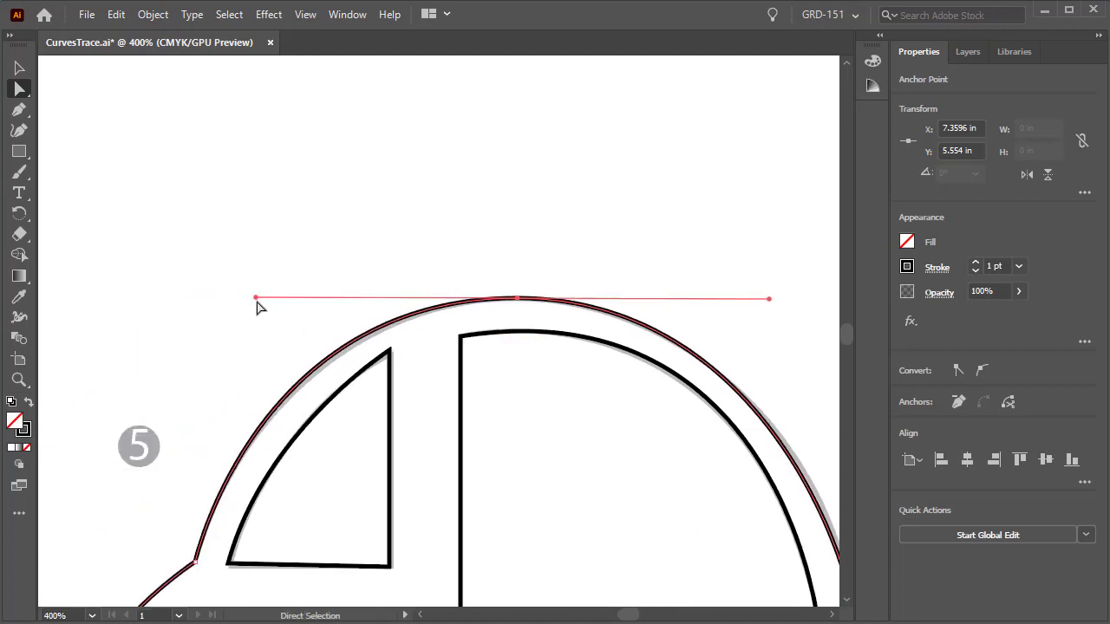
drag(255, 298, 270, 298)
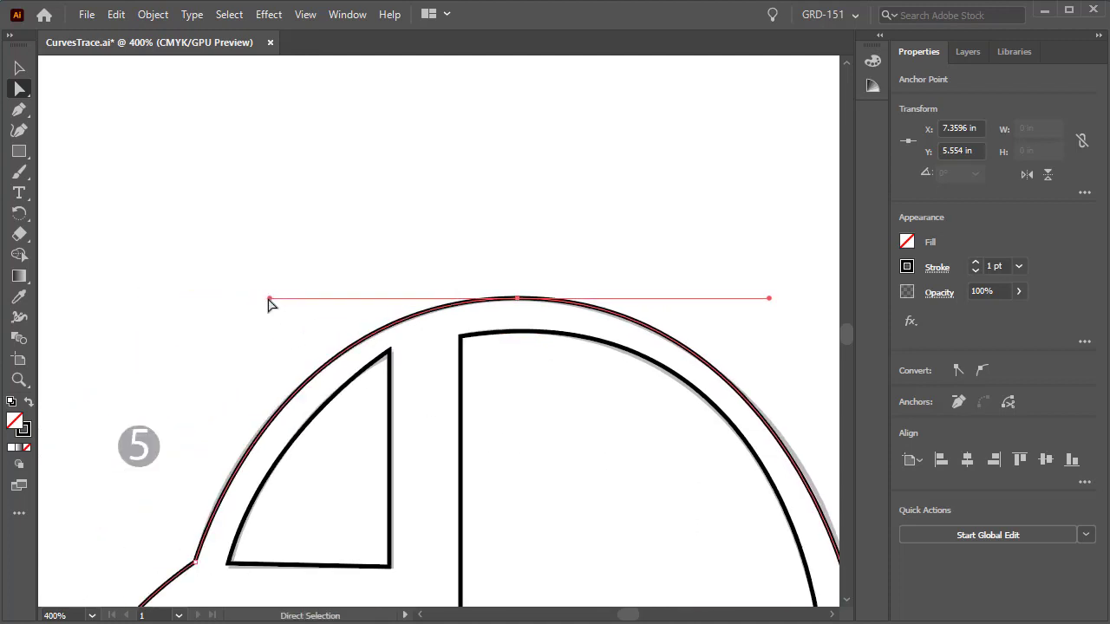
Lengthen the handle at the windshield base and slightly shorten the roof crest's front handle to fit the front roof curve.
key(space)
drag(713, 462, 452, 361)
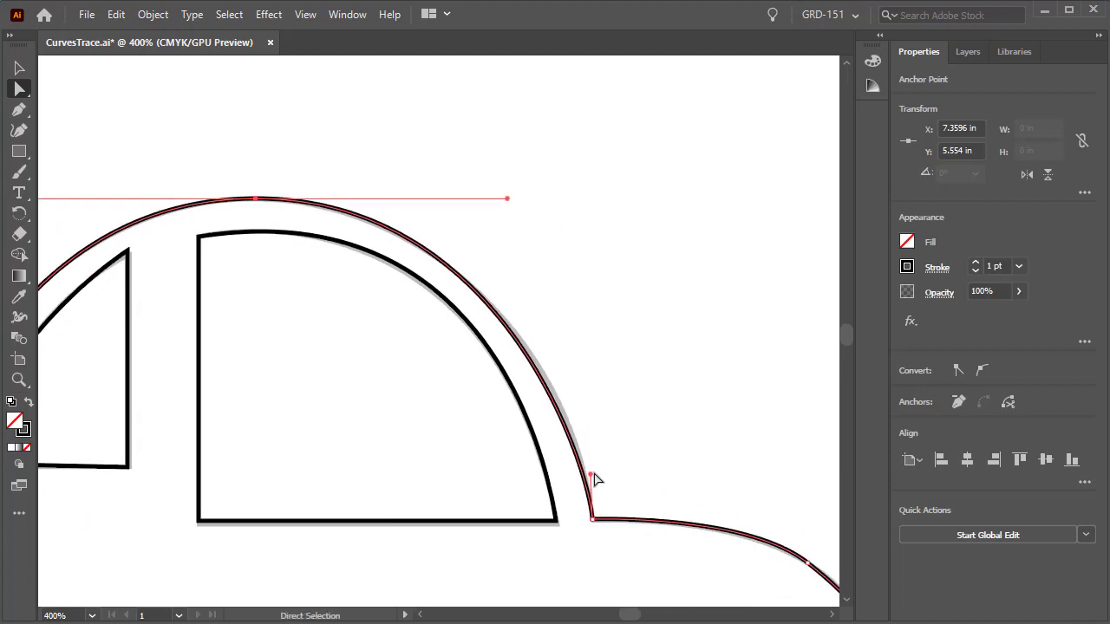
drag(590, 473, 587, 455)
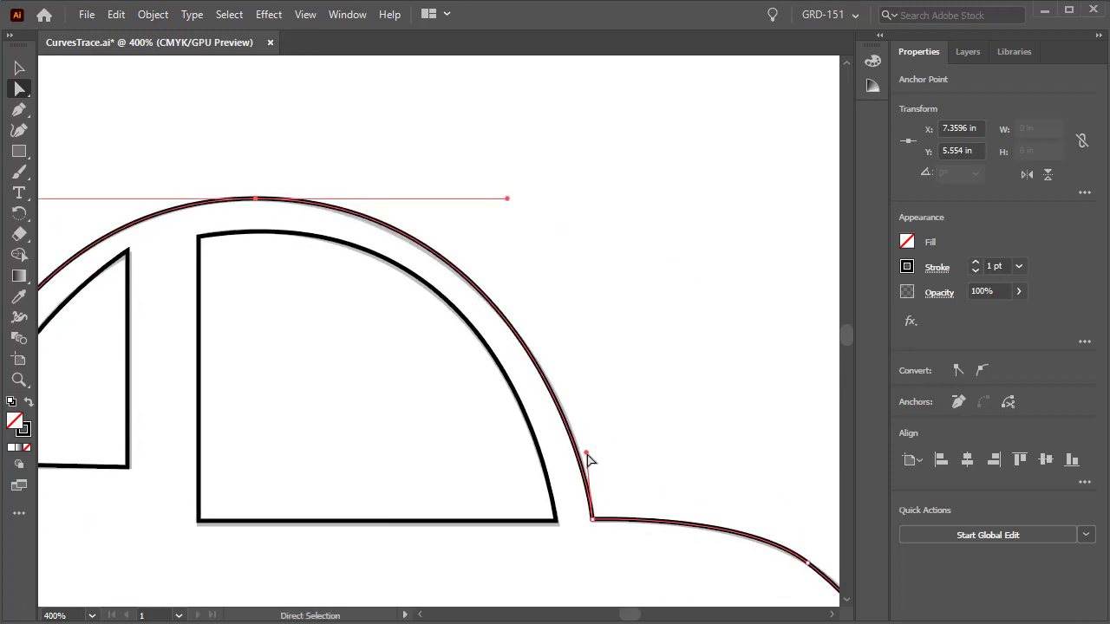
mouse_move(507, 200)
mouse_down()
mouse_move(491, 202)
mouse_move(501, 199)
mouse_up()
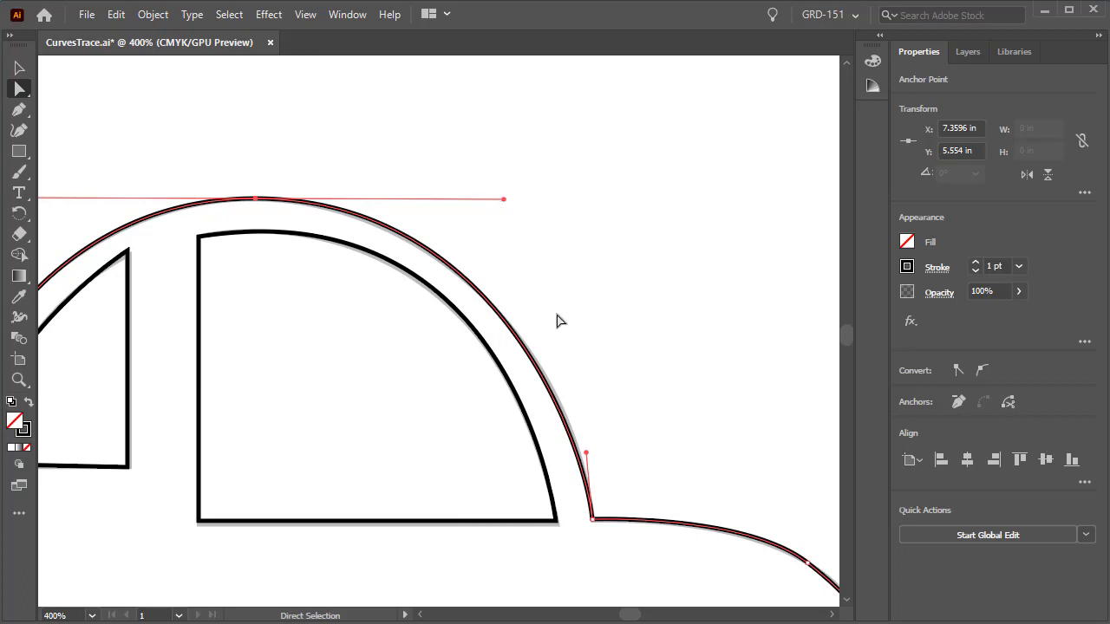
key(ctrl)
key(ctrl+minus)
key(ctrl+minus)
key(ctrl+minus)
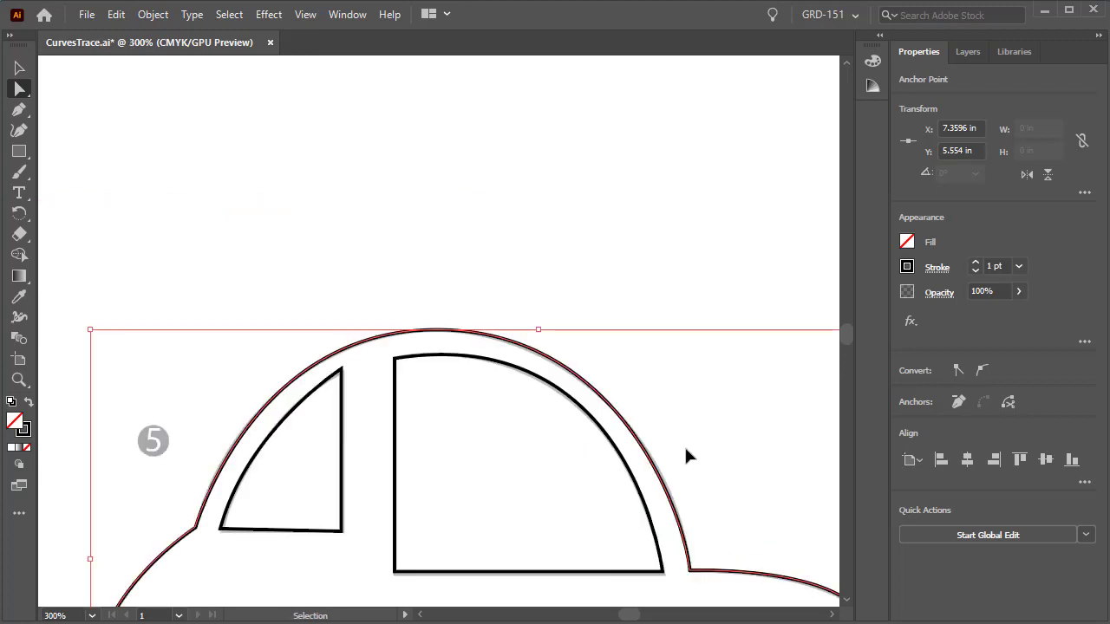